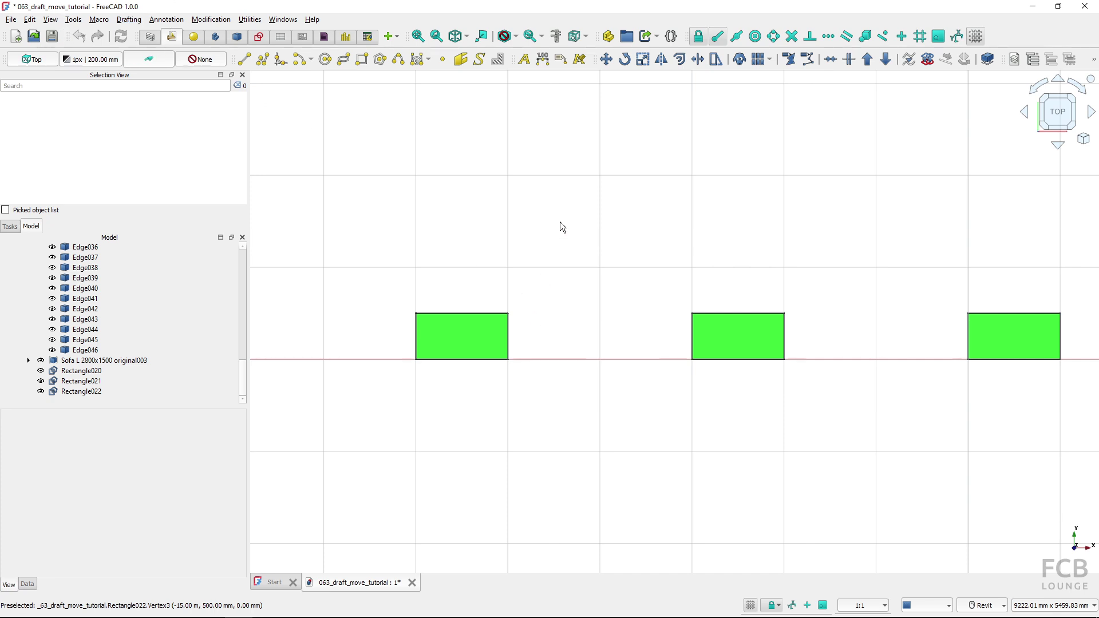
Move Rectangle022 from its lower-left corner to a free point, offset about -581 mm in X and 1287 mm in Y.
click(606, 59)
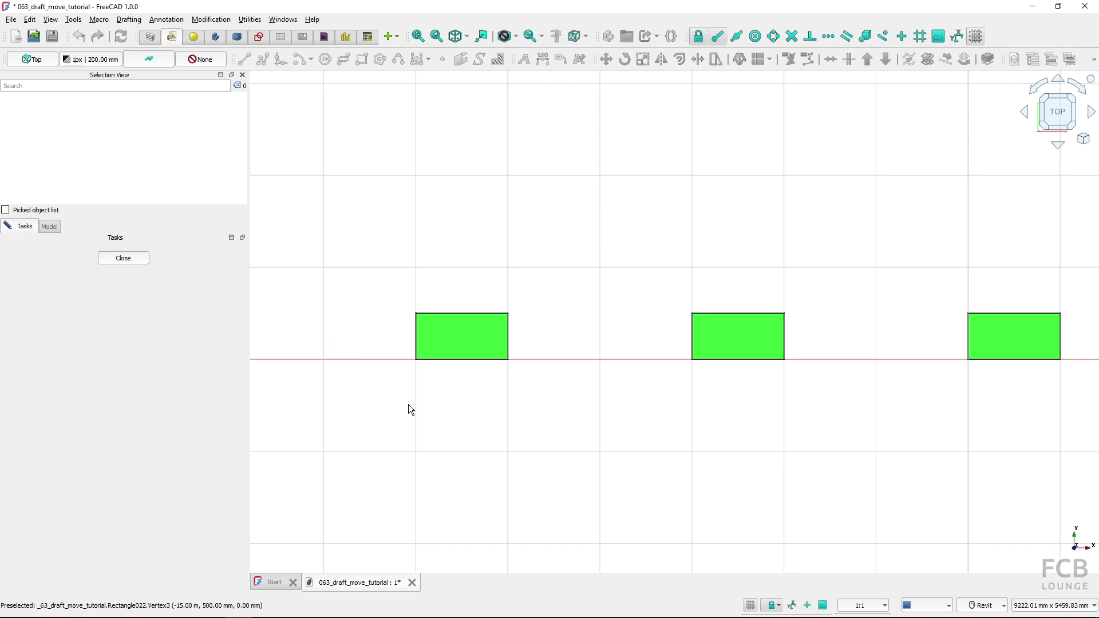
click(464, 335)
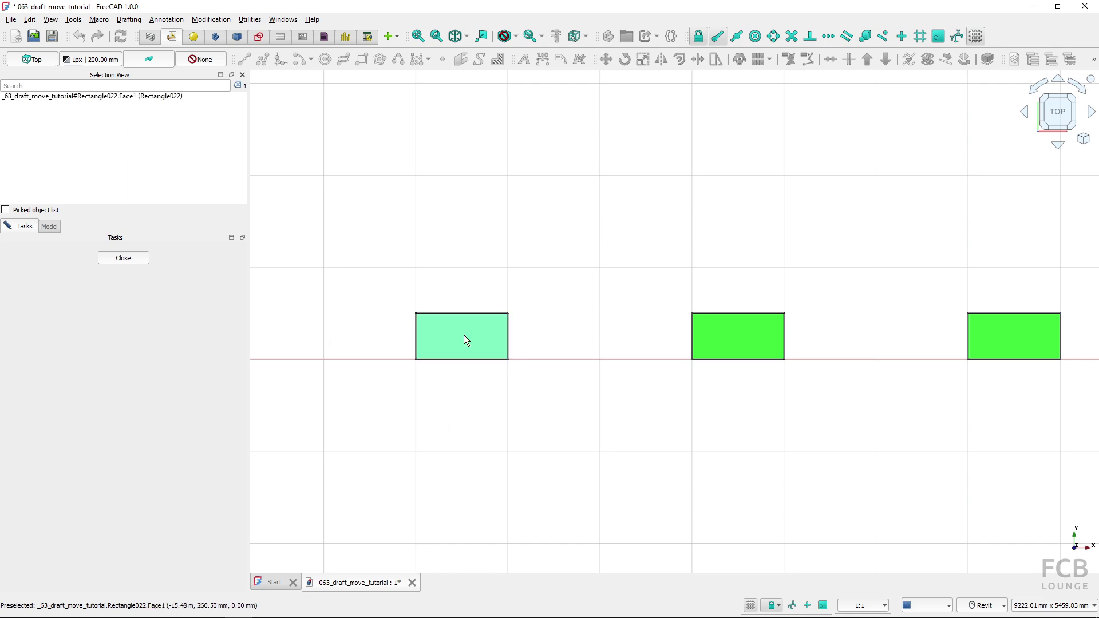
click(185, 293)
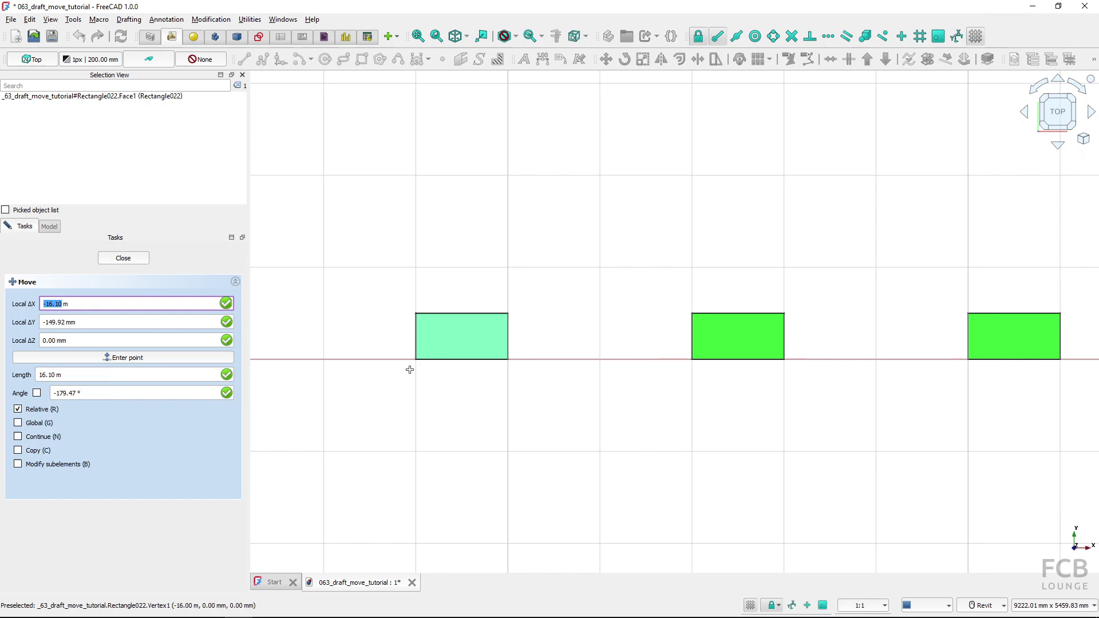
key(shift)
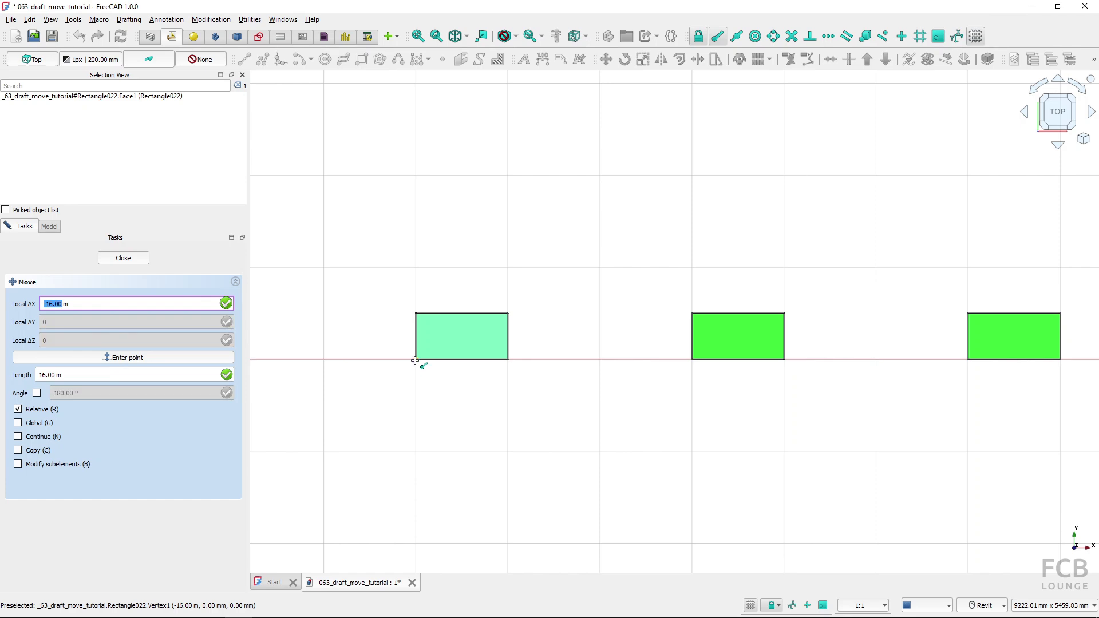
click(416, 361)
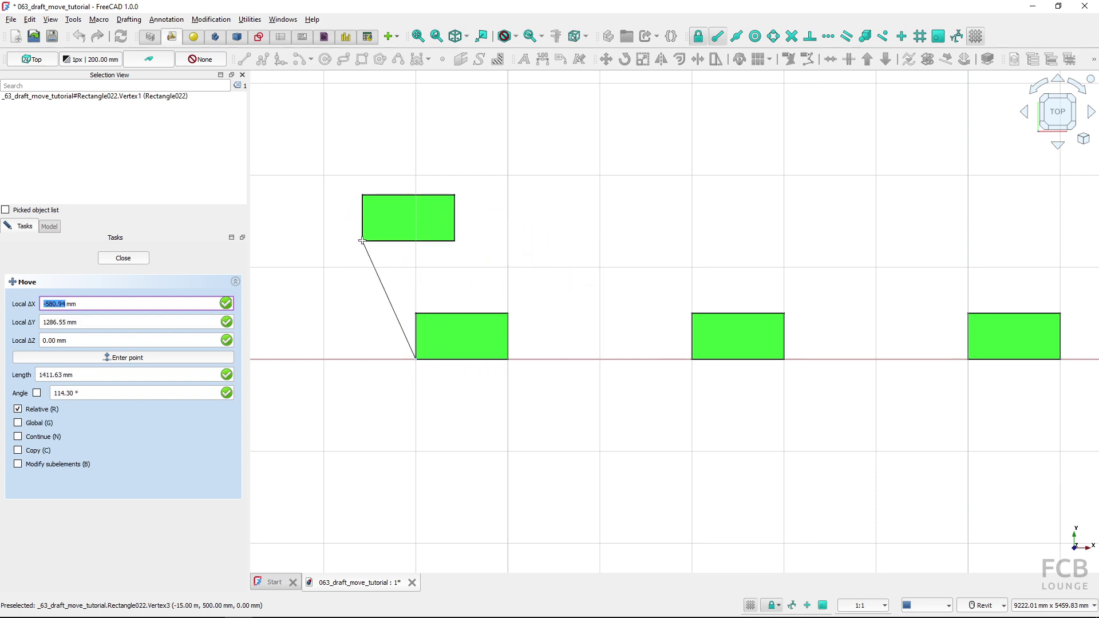
click(362, 241)
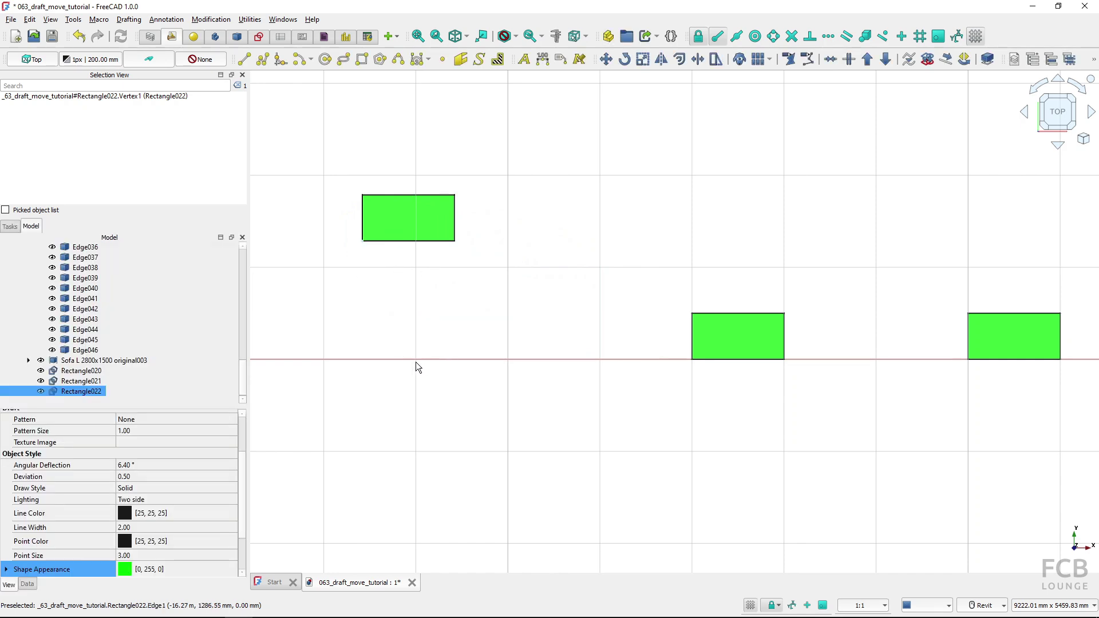
click(364, 241)
click(544, 278)
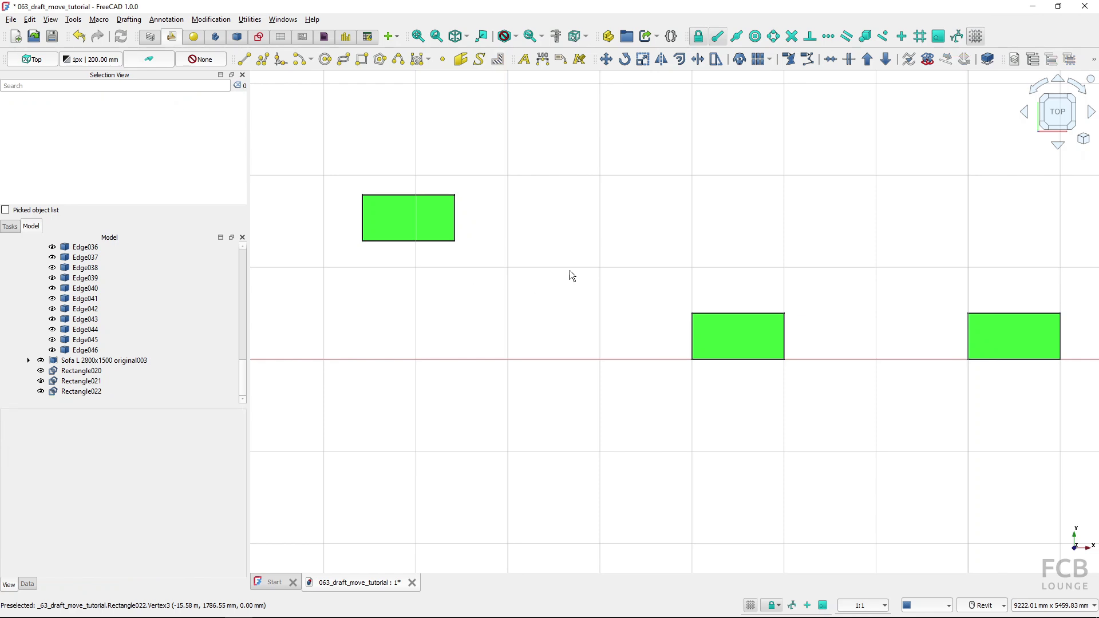
Move Rectangle021 up and to the left, using a base point in empty space below and left of it.
click(738, 340)
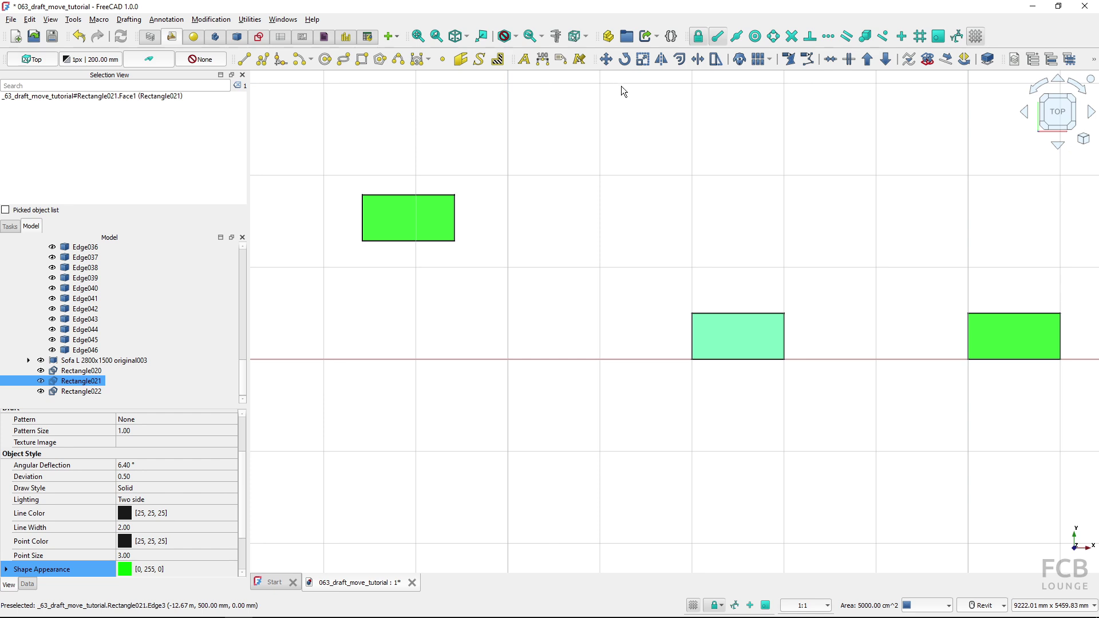
click(606, 59)
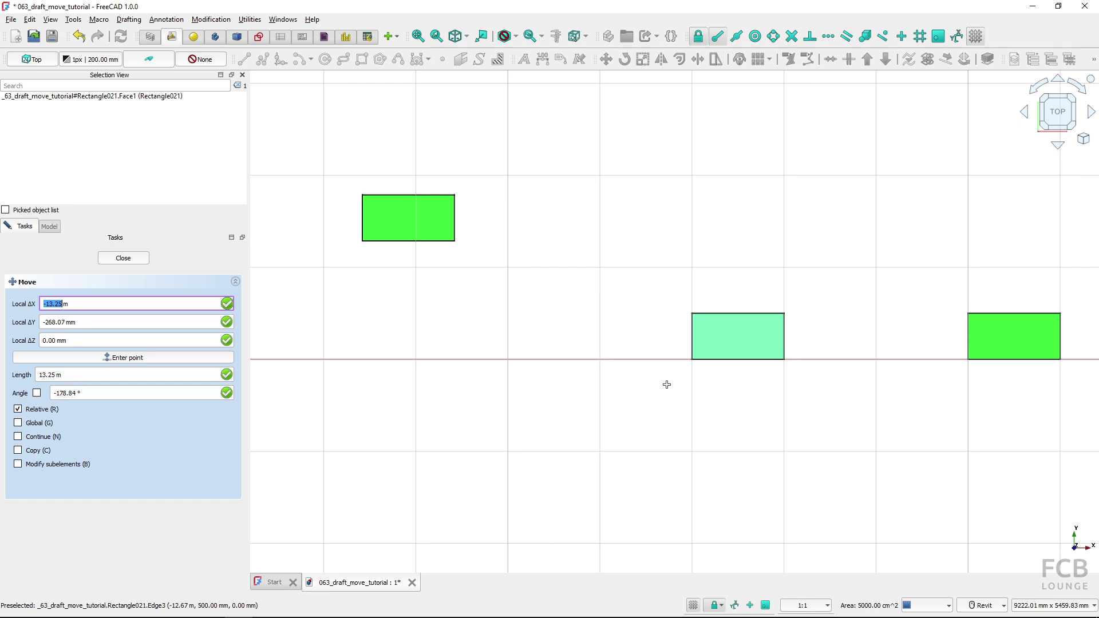
click(644, 433)
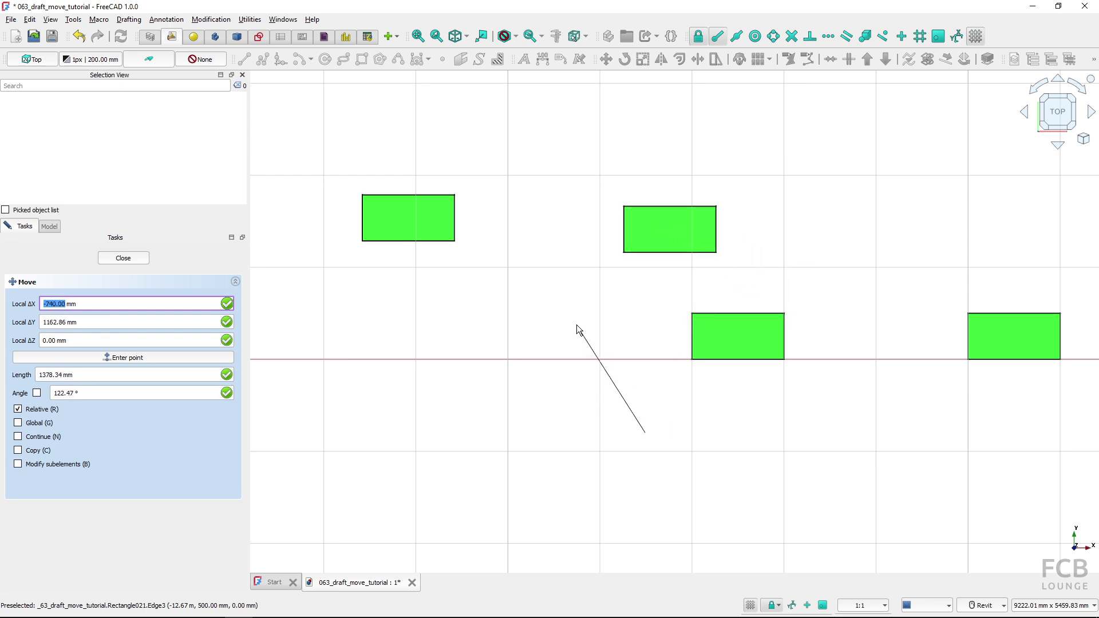
click(570, 339)
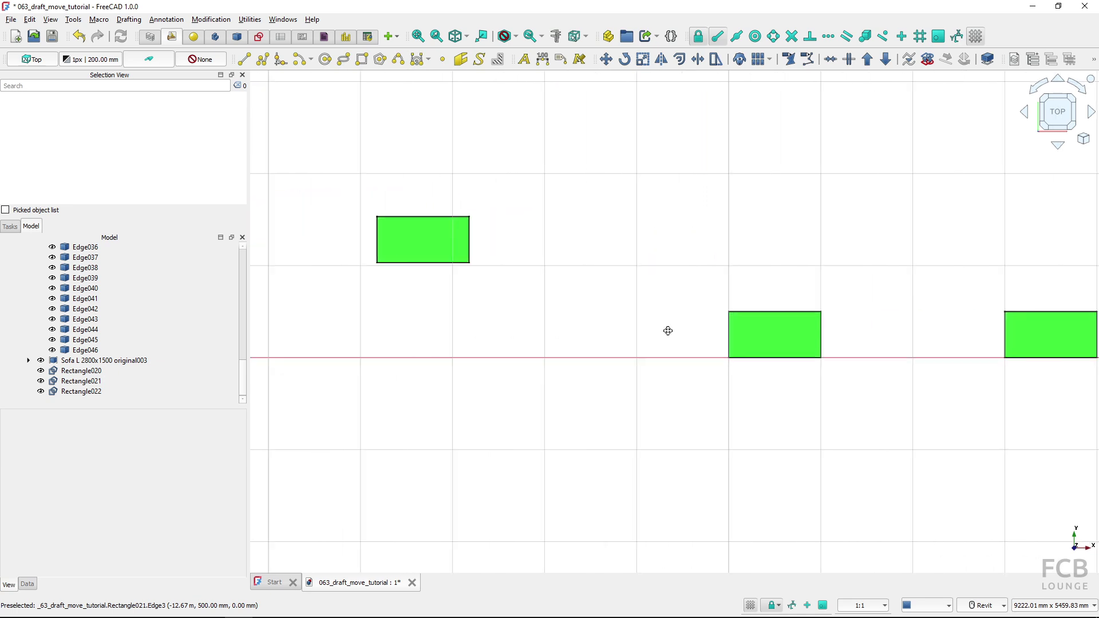
Move Rectangle020 by 500 mm in local X and 250 mm in local Y from a freely picked base point.
middle_drag(667, 328, 604, 342)
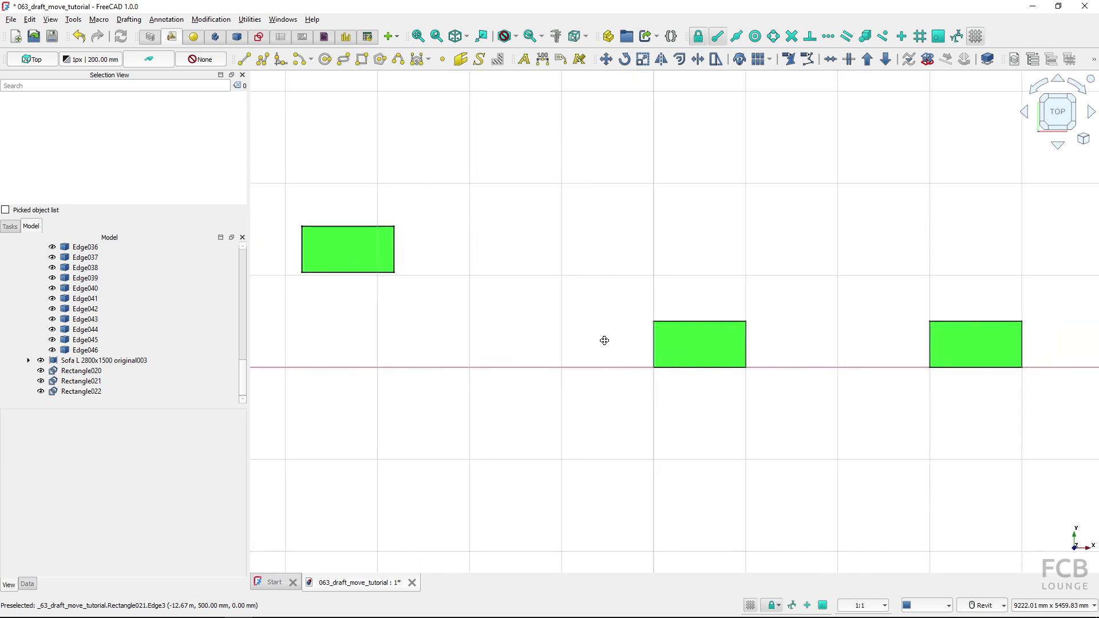
click(689, 348)
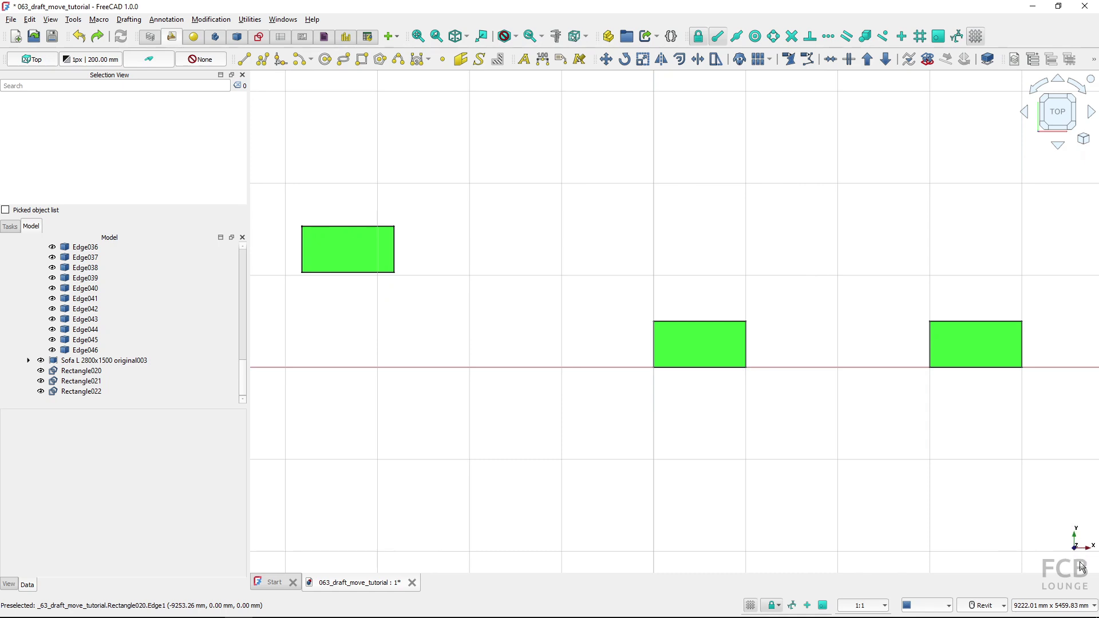
click(694, 341)
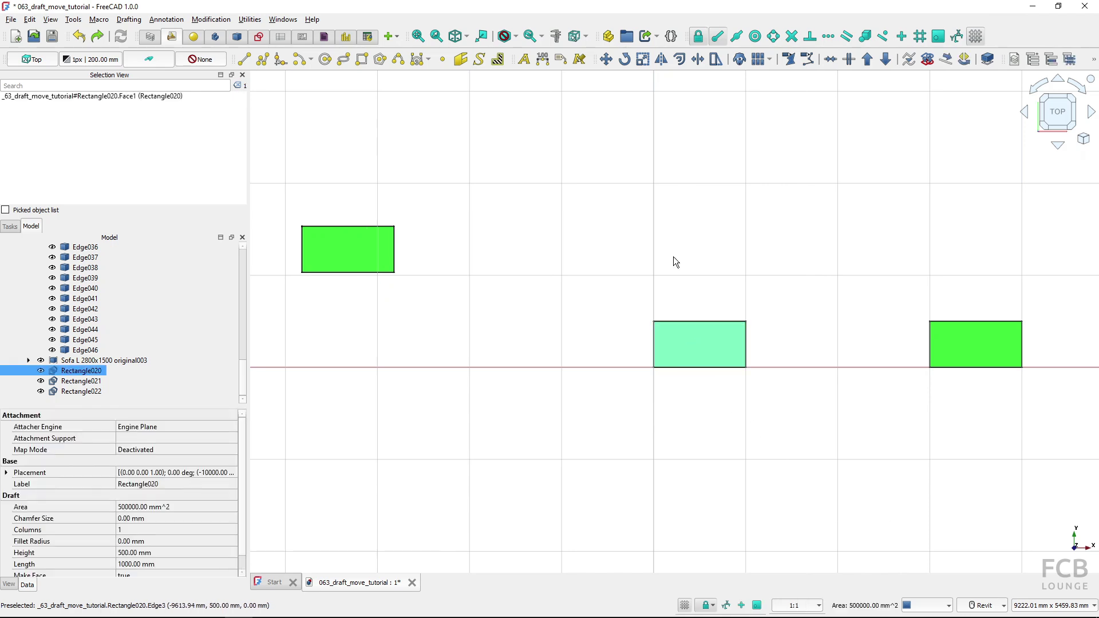
click(605, 60)
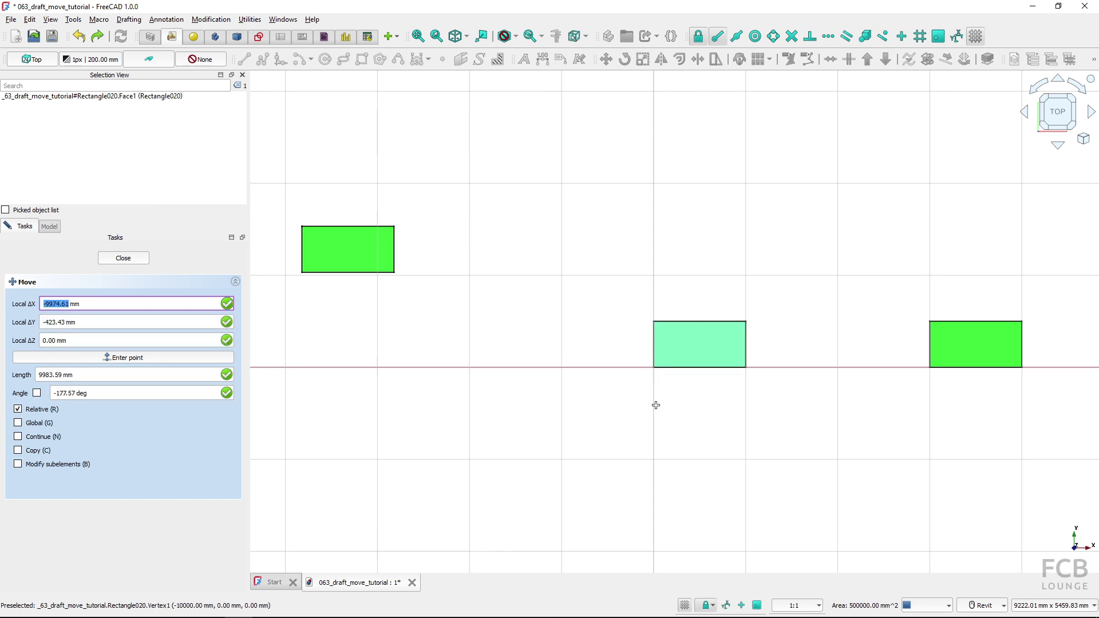
click(599, 411)
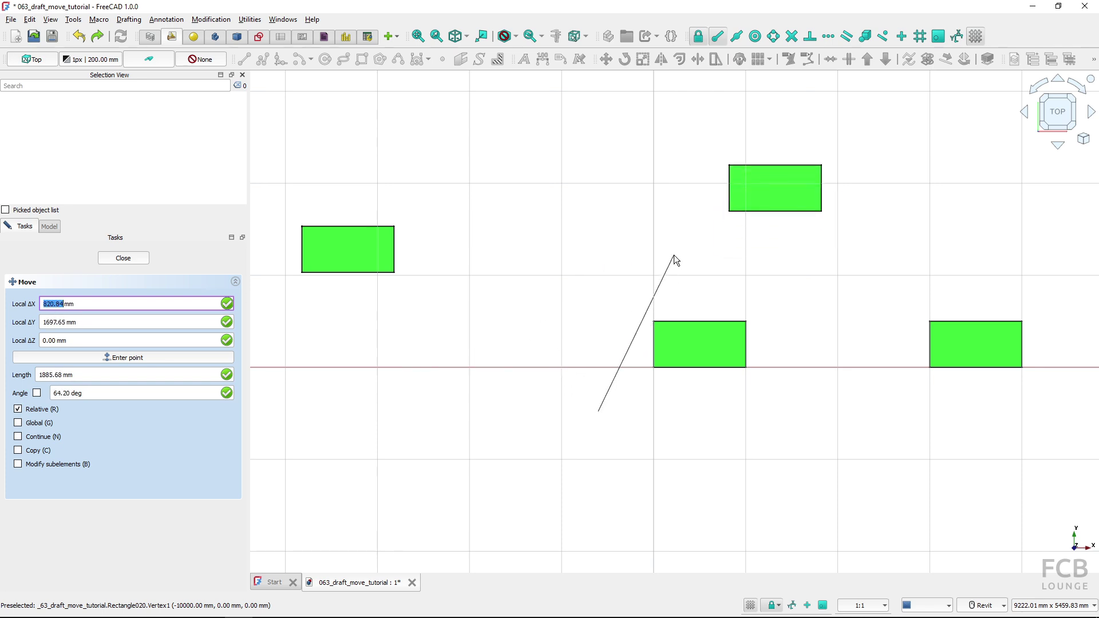
text(500)
key(Tab)
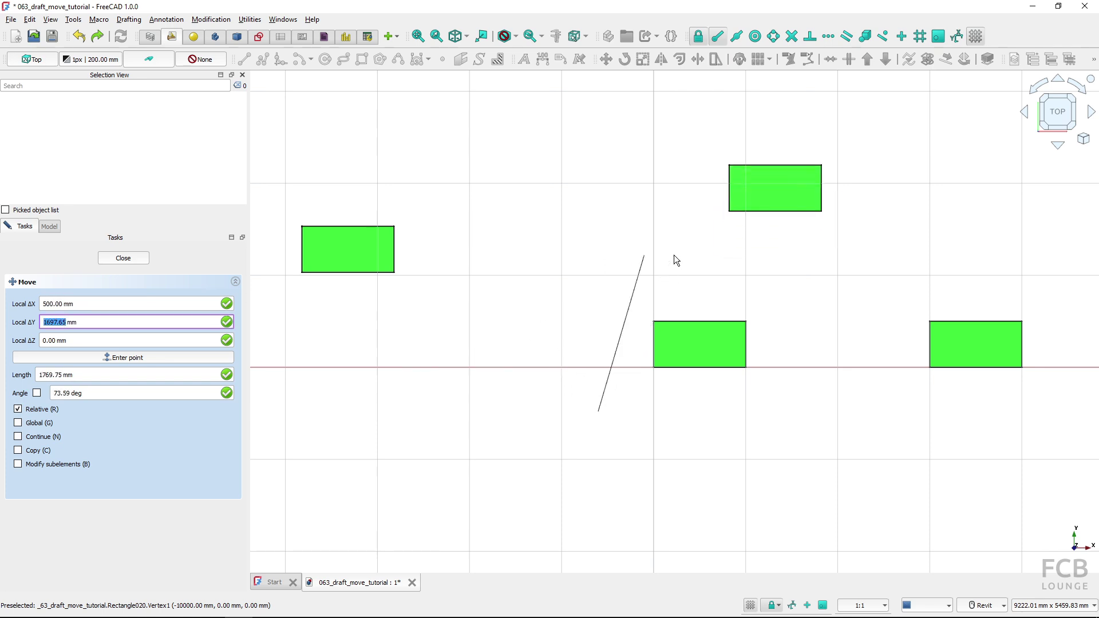
text(250)
key(Tab)
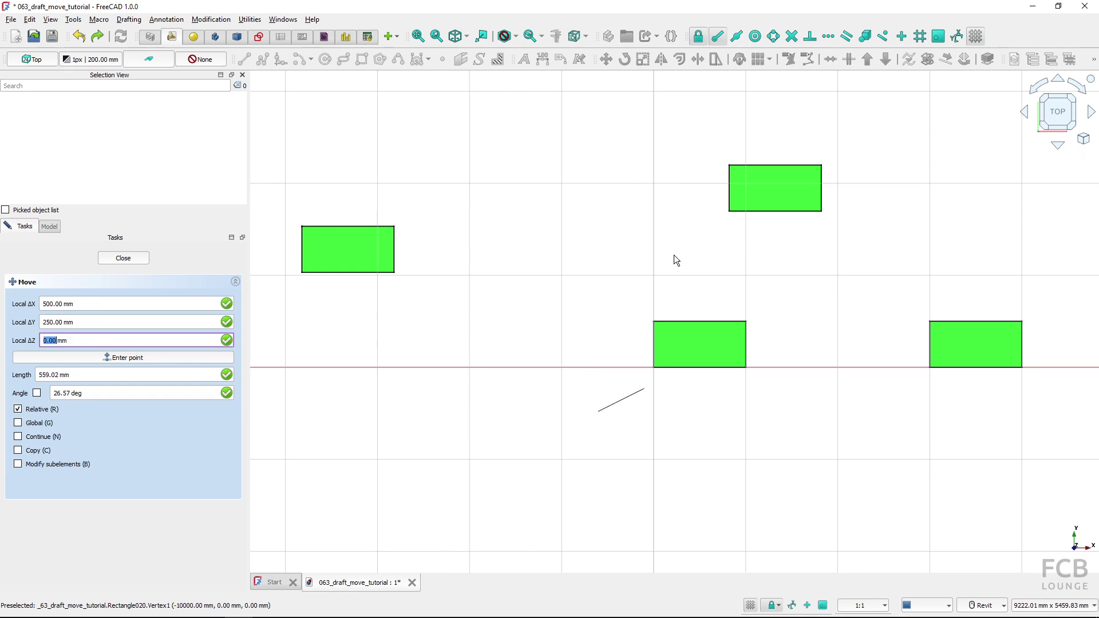
key(Return)
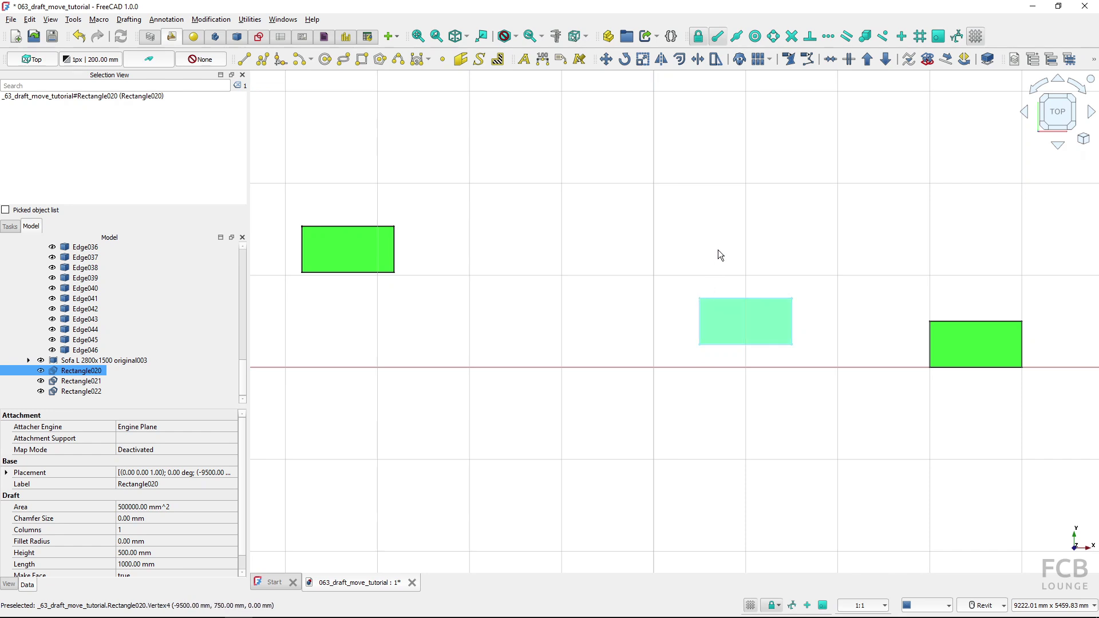
click(945, 249)
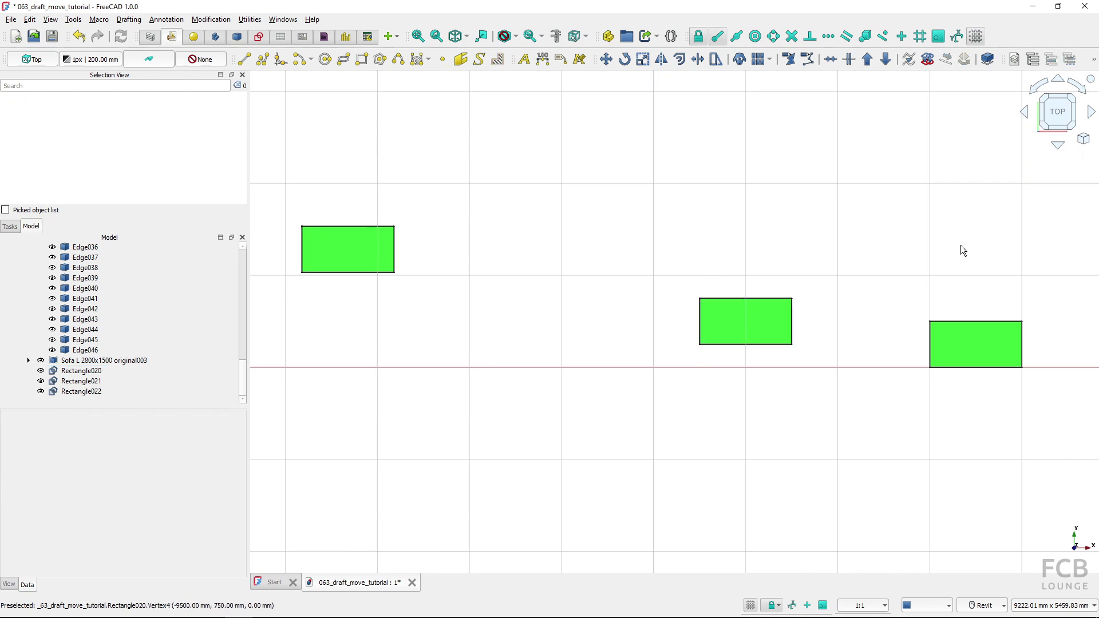
Move Rectangle019 a length of 2000 mm at an angle of 90° from a freely picked base point.
middle_drag(961, 245, 732, 276)
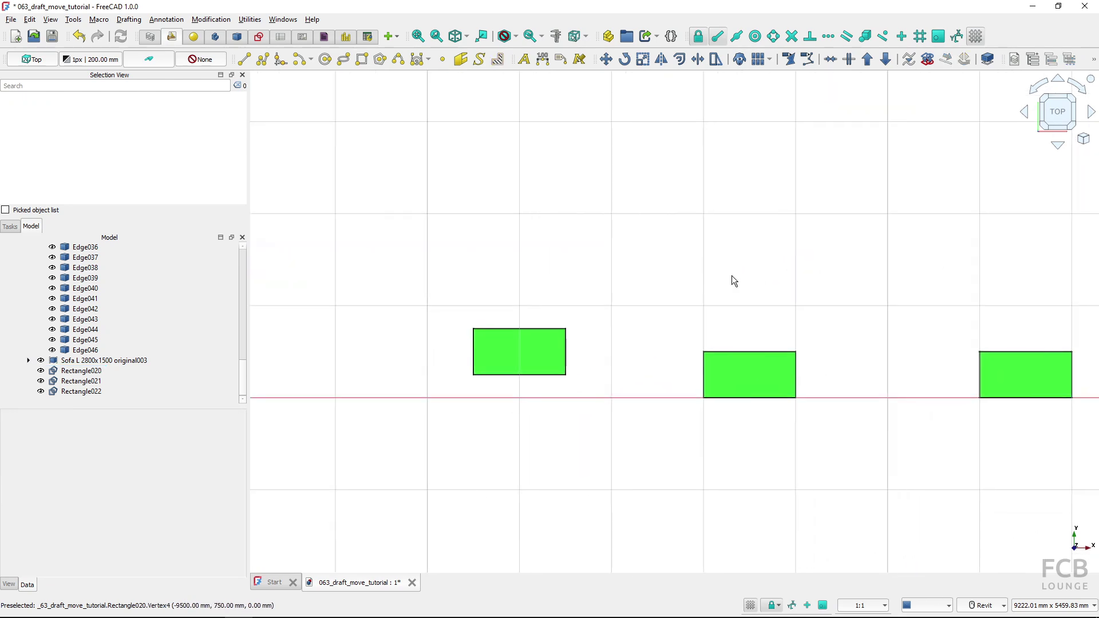
click(742, 383)
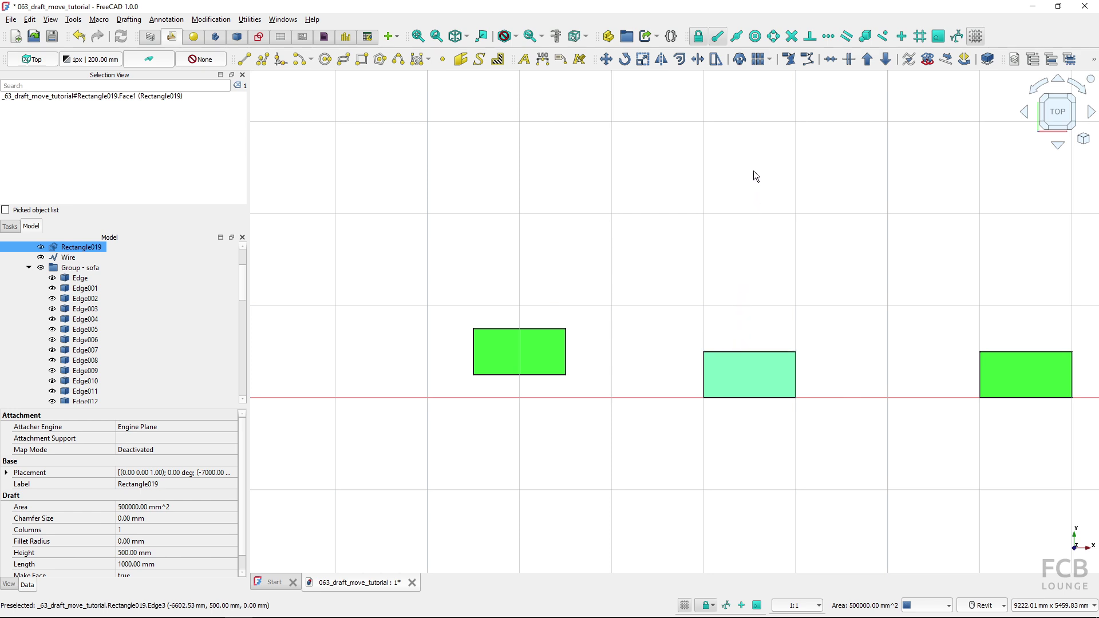
click(606, 59)
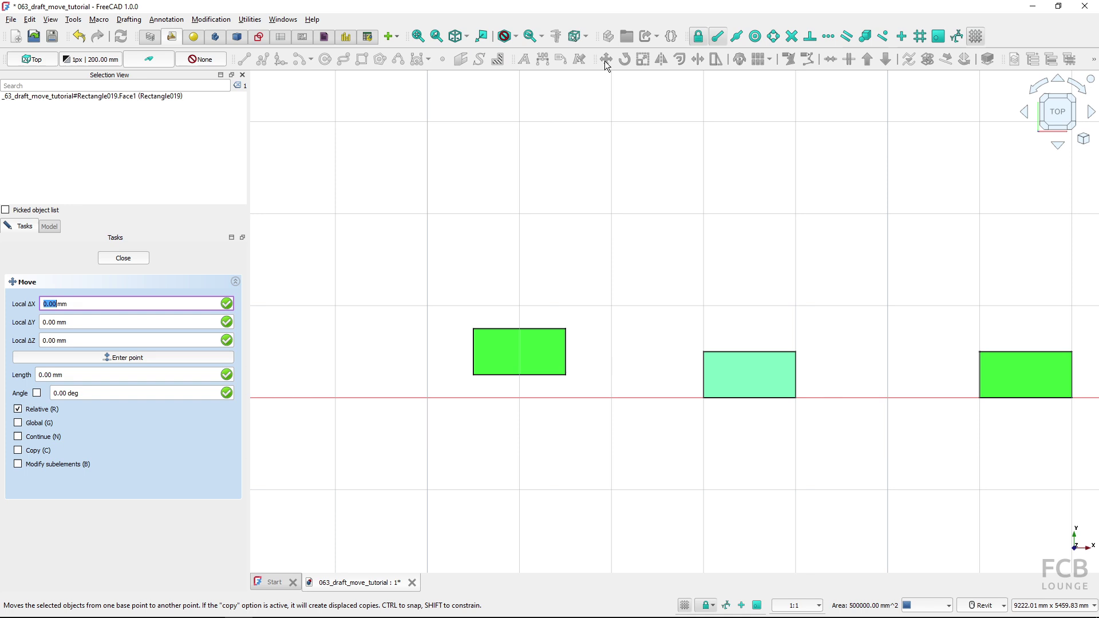
click(654, 447)
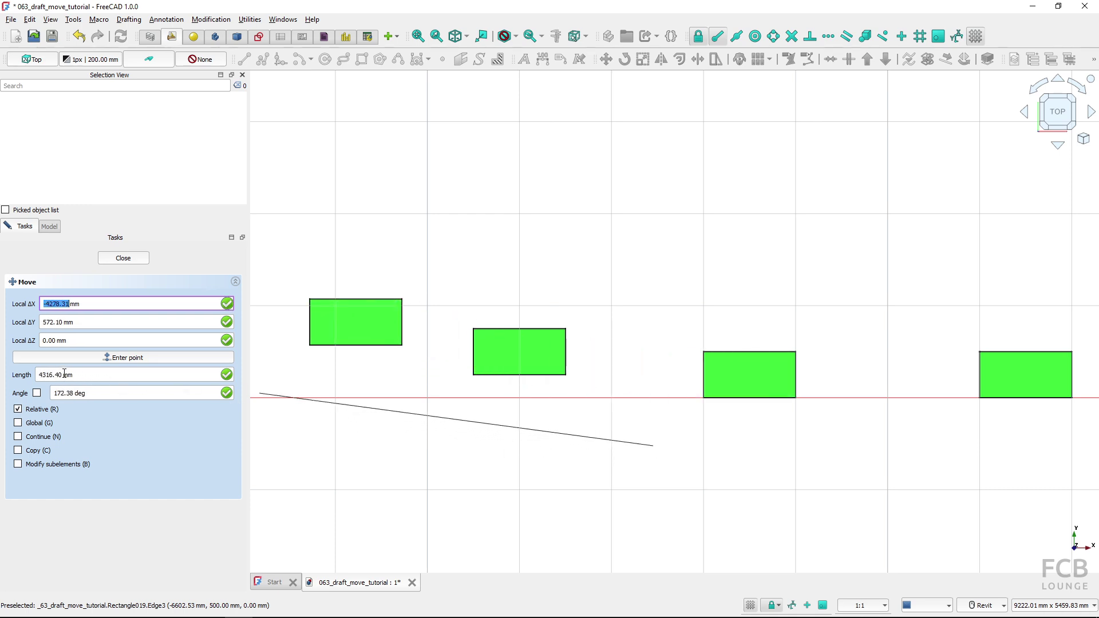
drag(62, 375, 8, 375)
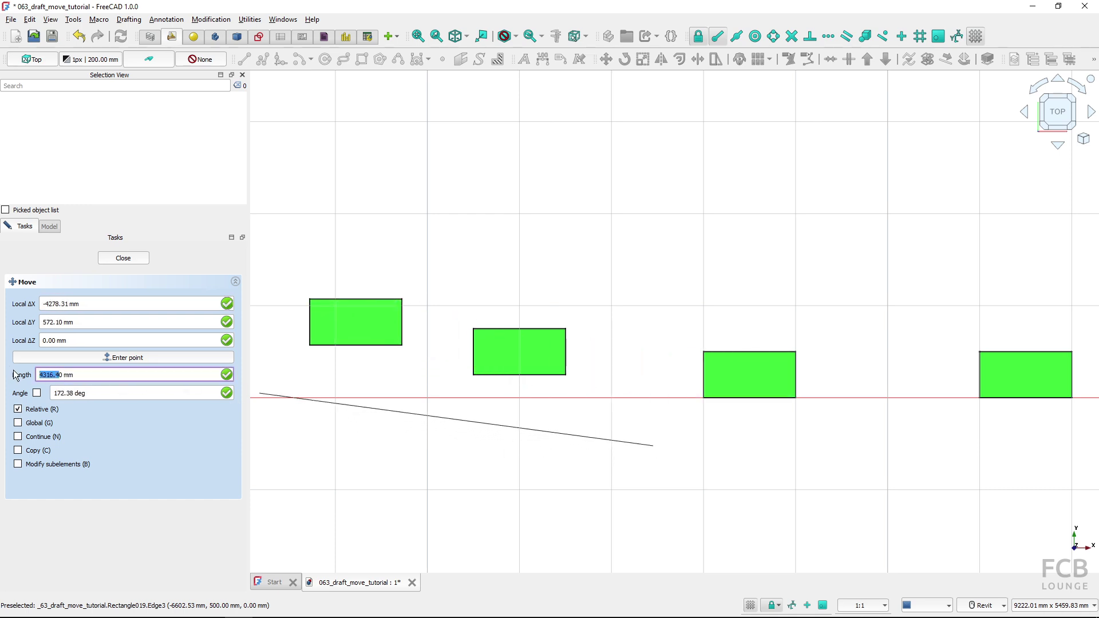
text(2000)
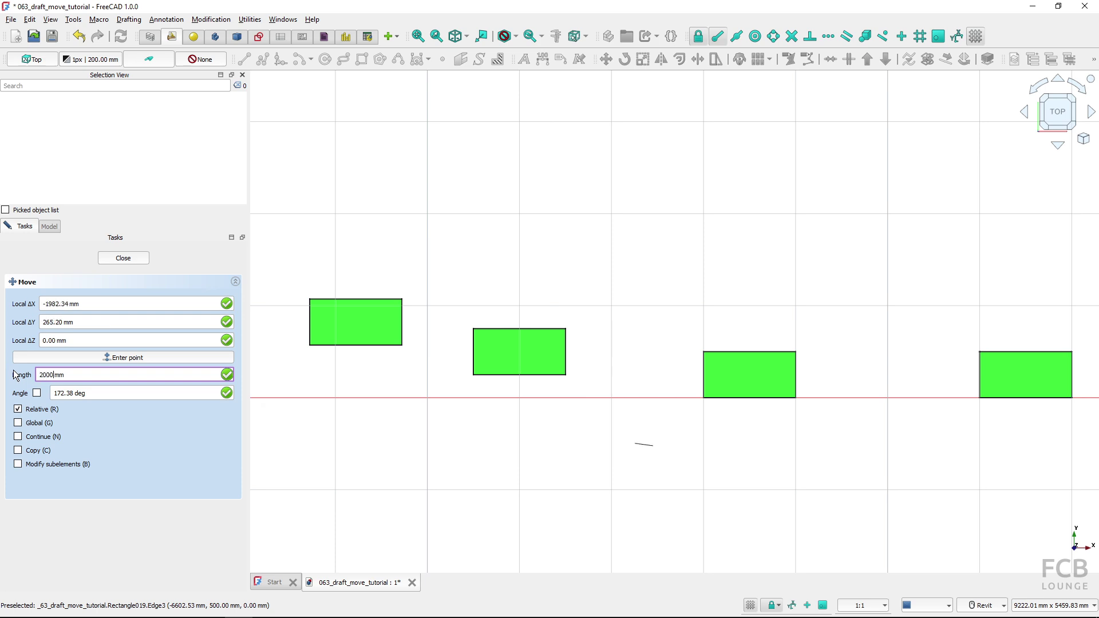
key(Return)
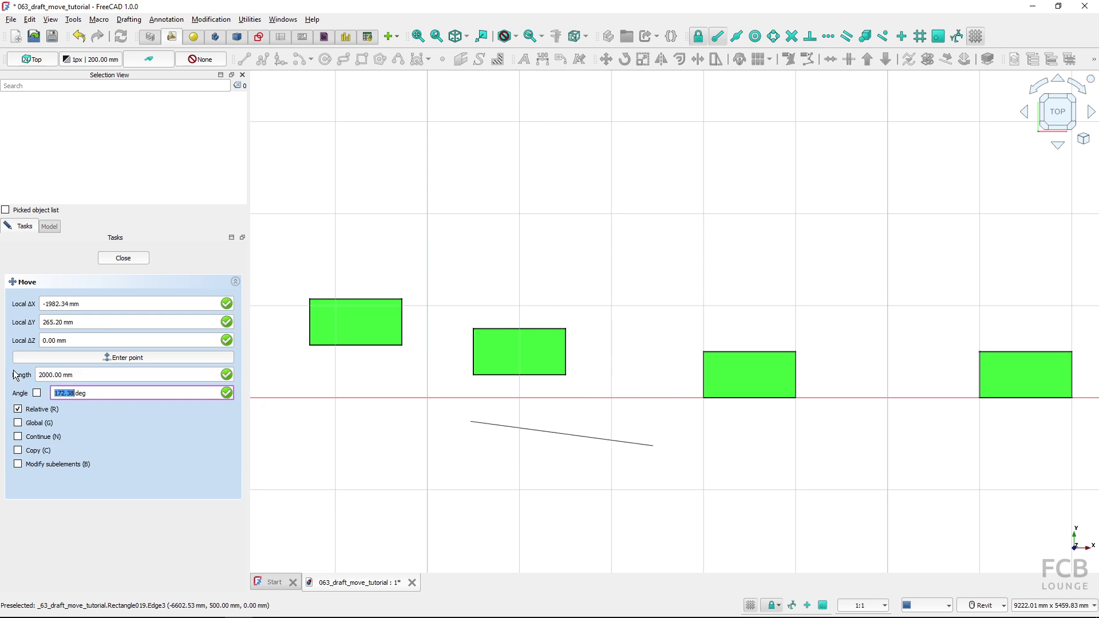
text(10)
key(Return)
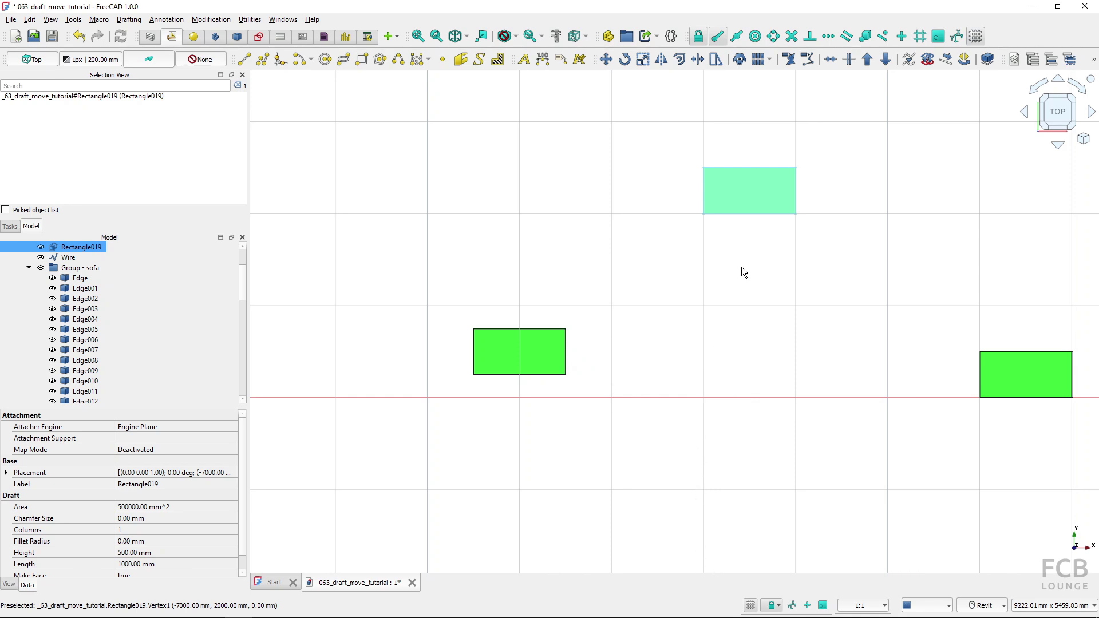
Move Rectangle019 again with the direction locked to 45°, setting the distance by snapping to the upper-left corner of Rectangle003.
click(745, 198)
click(744, 192)
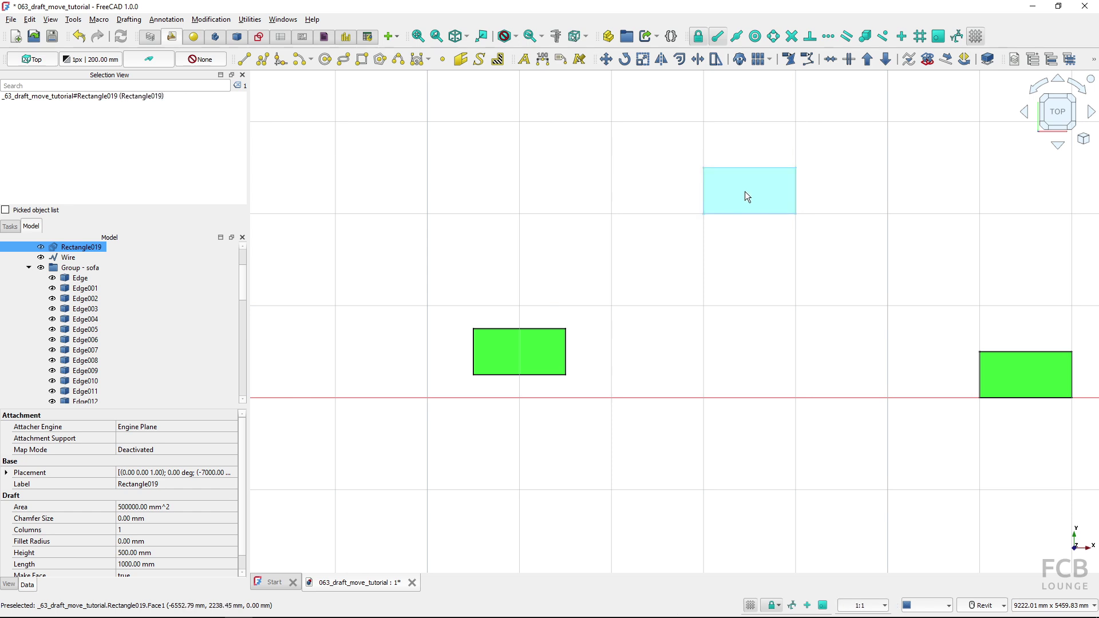
click(609, 64)
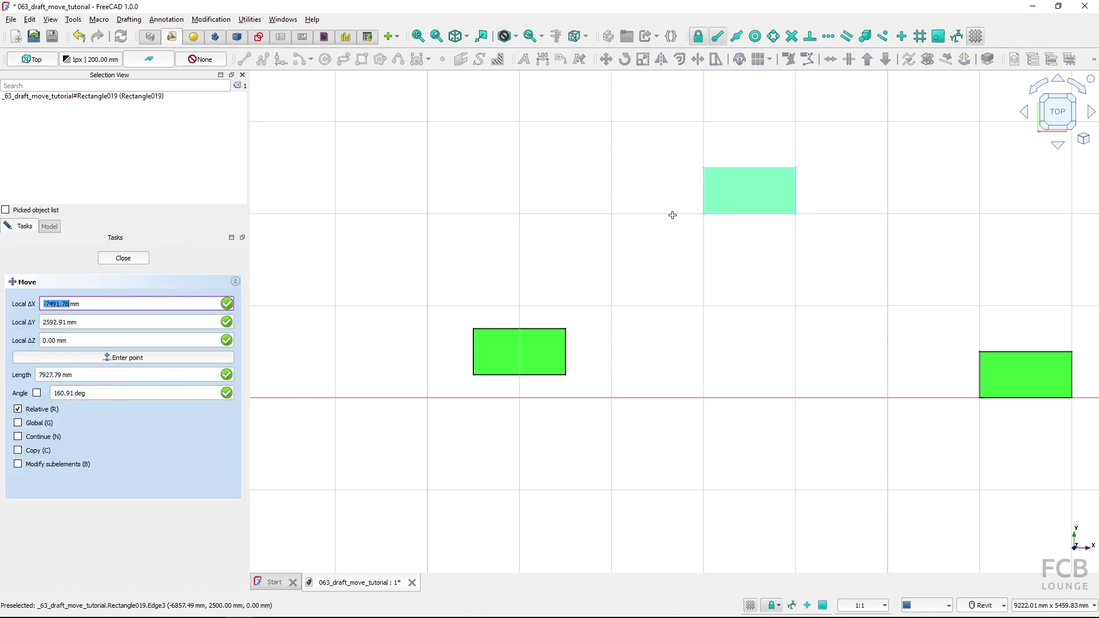
click(668, 268)
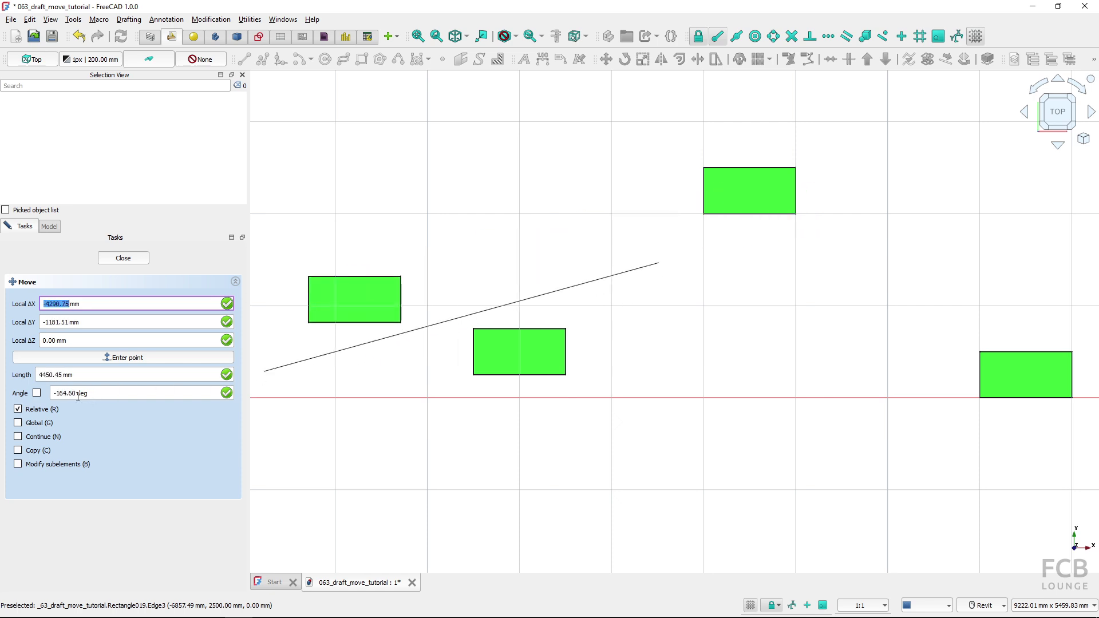
click(37, 394)
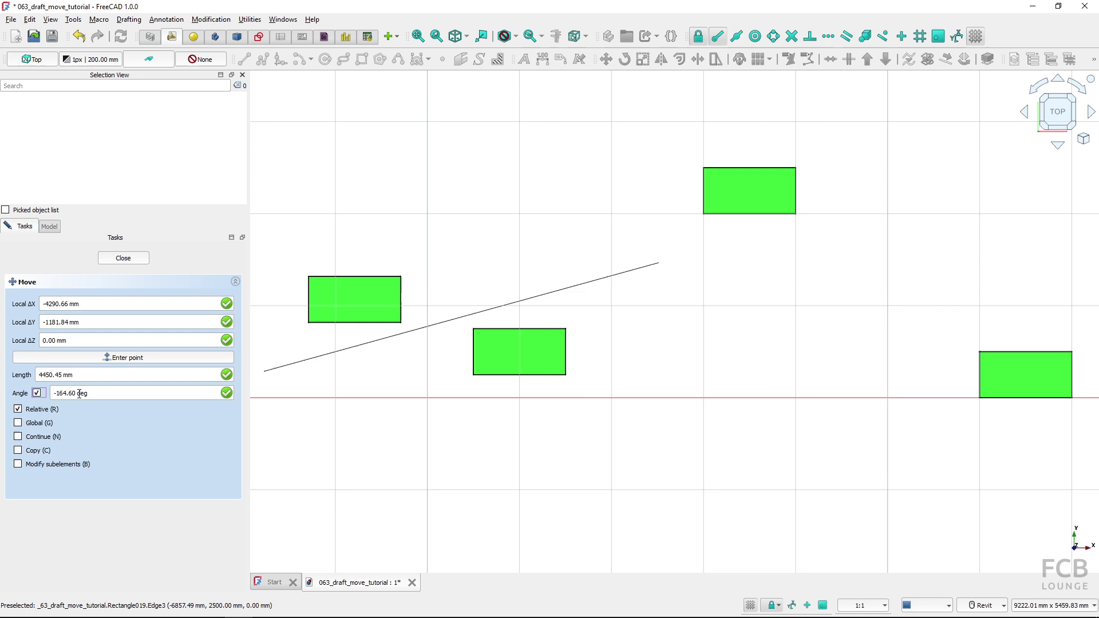
key(Tab)
text(45)
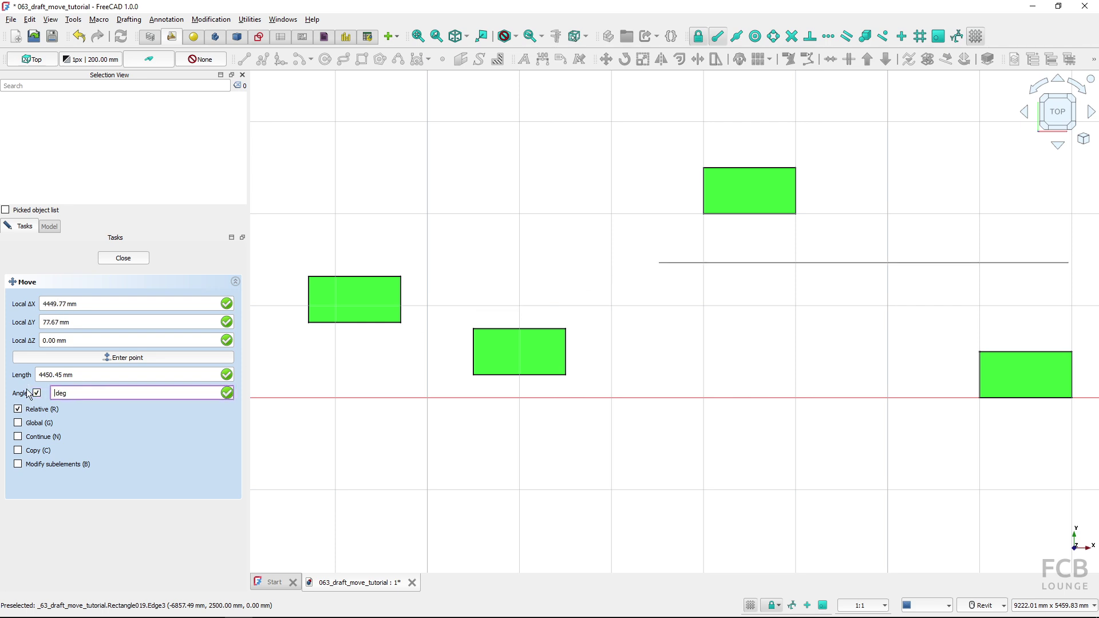
key(Return)
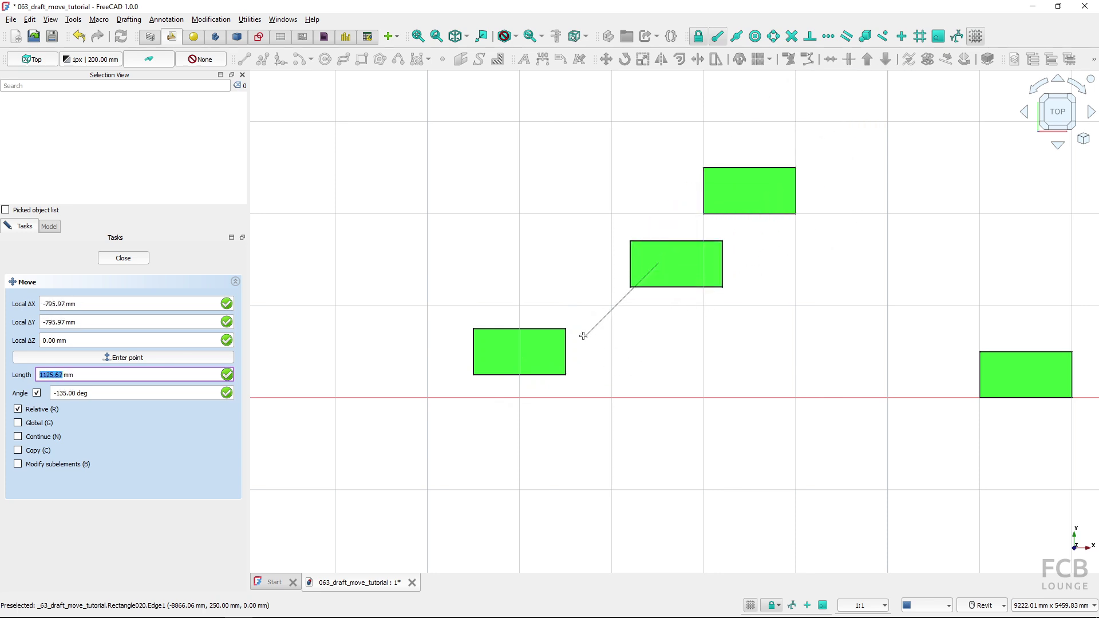
click(980, 353)
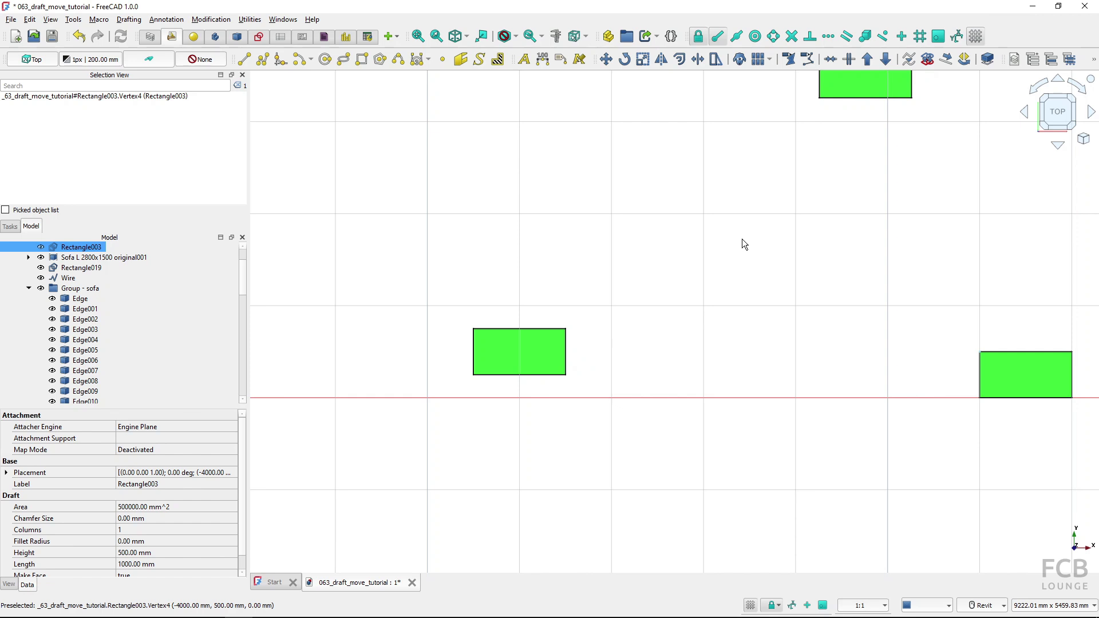
Move Rectangle003 by 2000 mm in local Y from its upper-left corner, with the movement constrained to the Y axis.
middle_drag(953, 260, 641, 275)
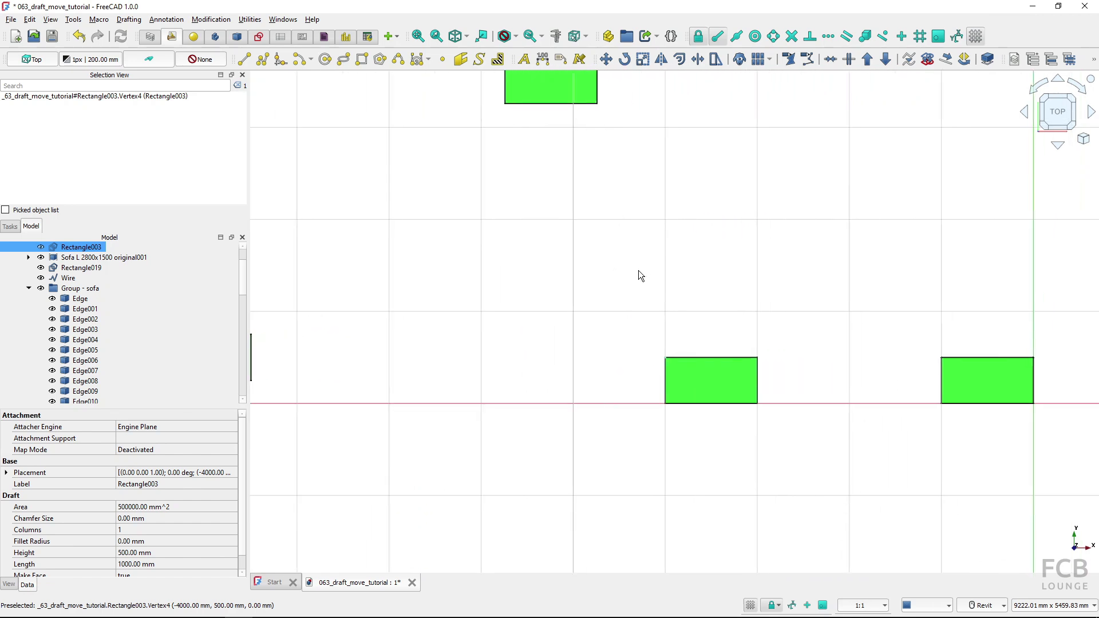
click(702, 388)
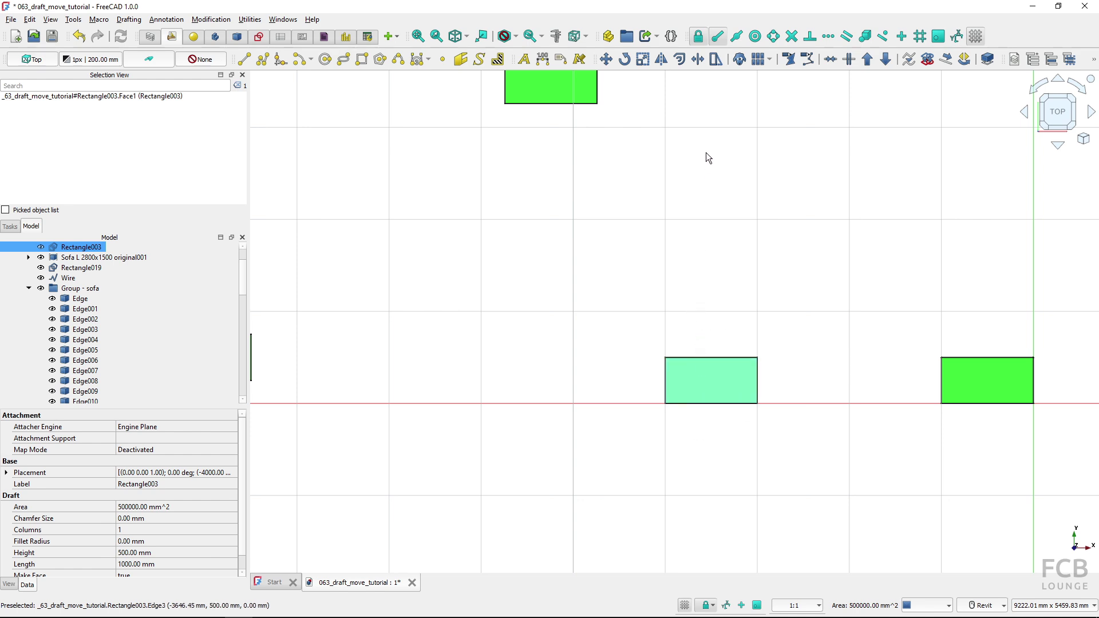
click(607, 60)
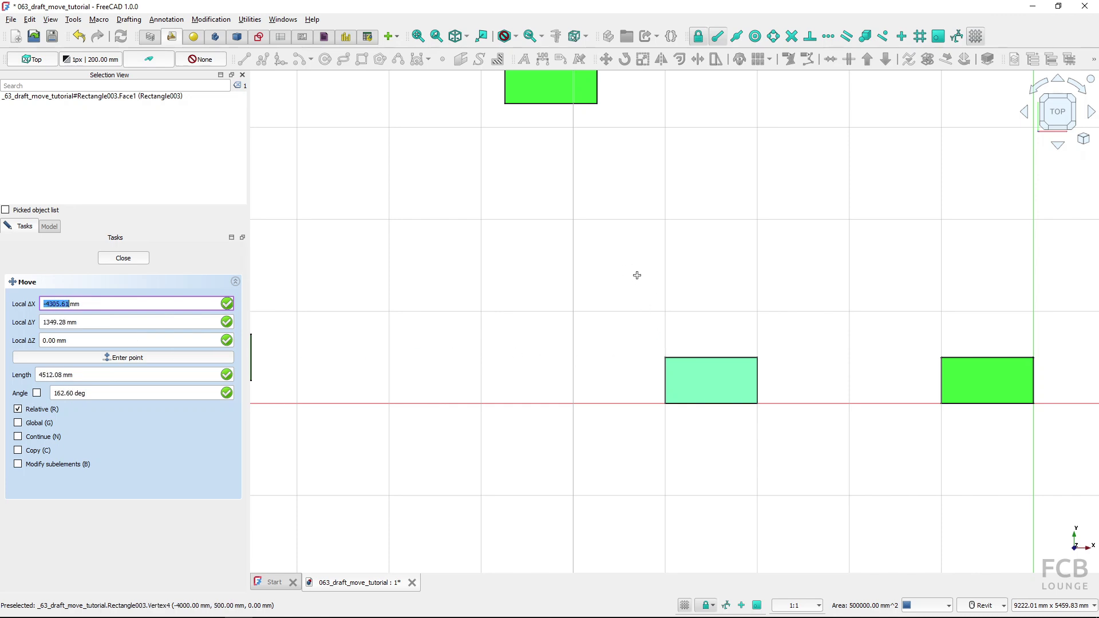
click(665, 359)
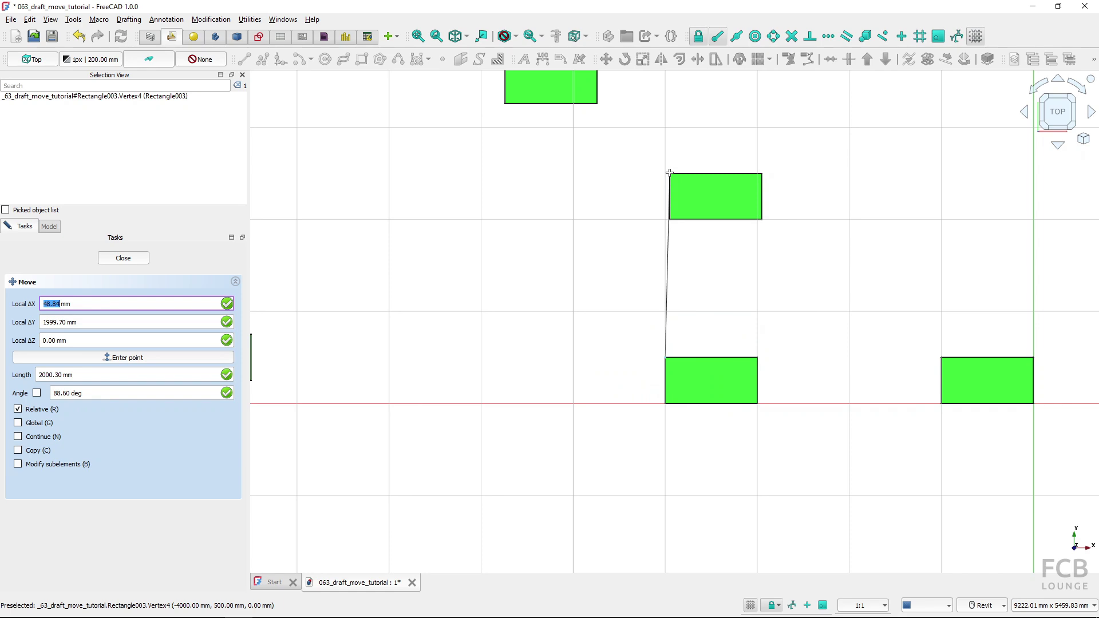
key(y)
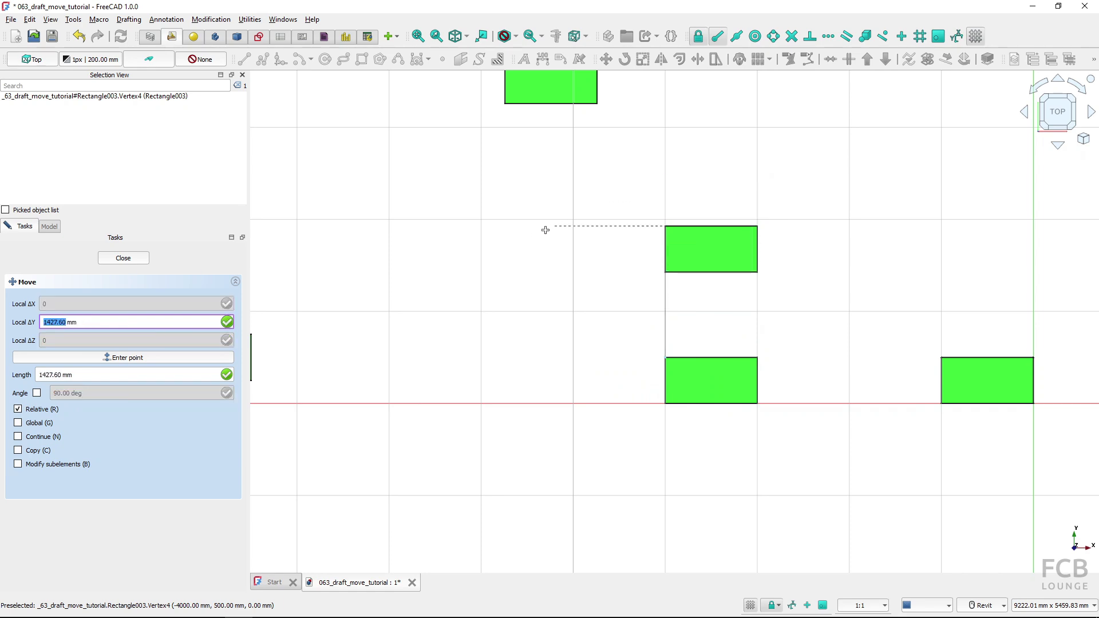
click(251, 323)
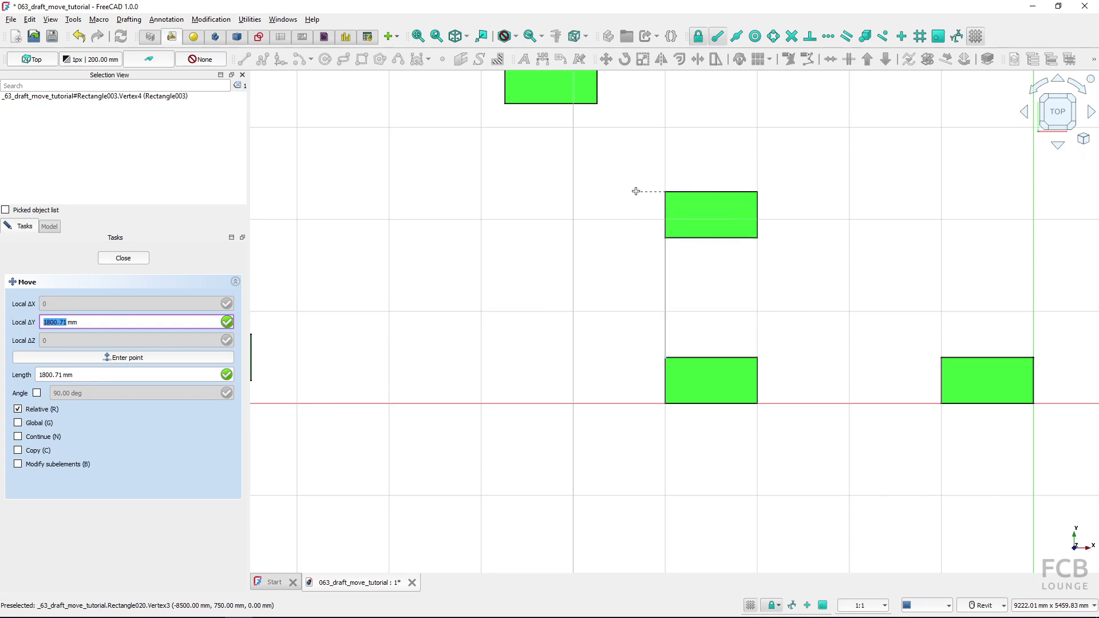
text(2000)
key(Return)
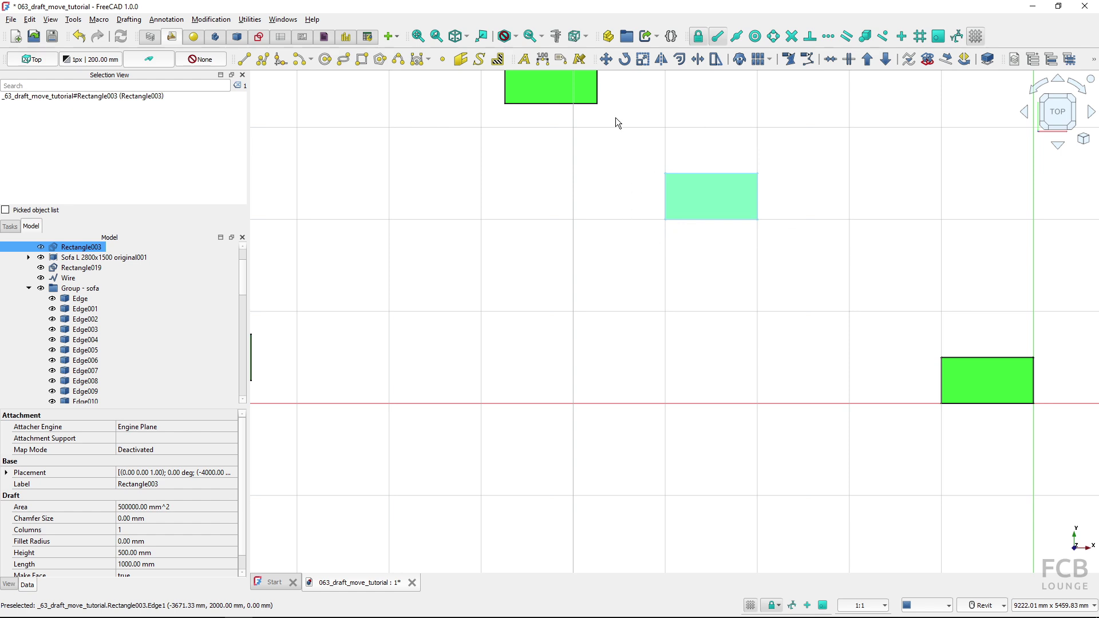
Move Rectangle003 by -2000 mm in local Y from its lower-left corner, with the movement constrained to the Y axis.
click(606, 59)
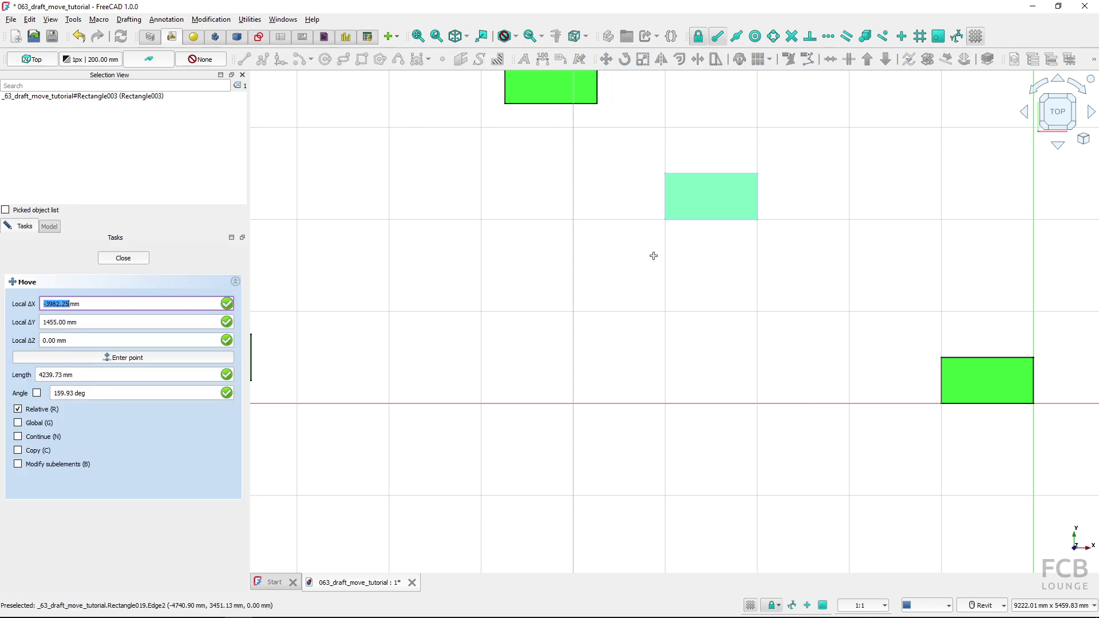
click(666, 219)
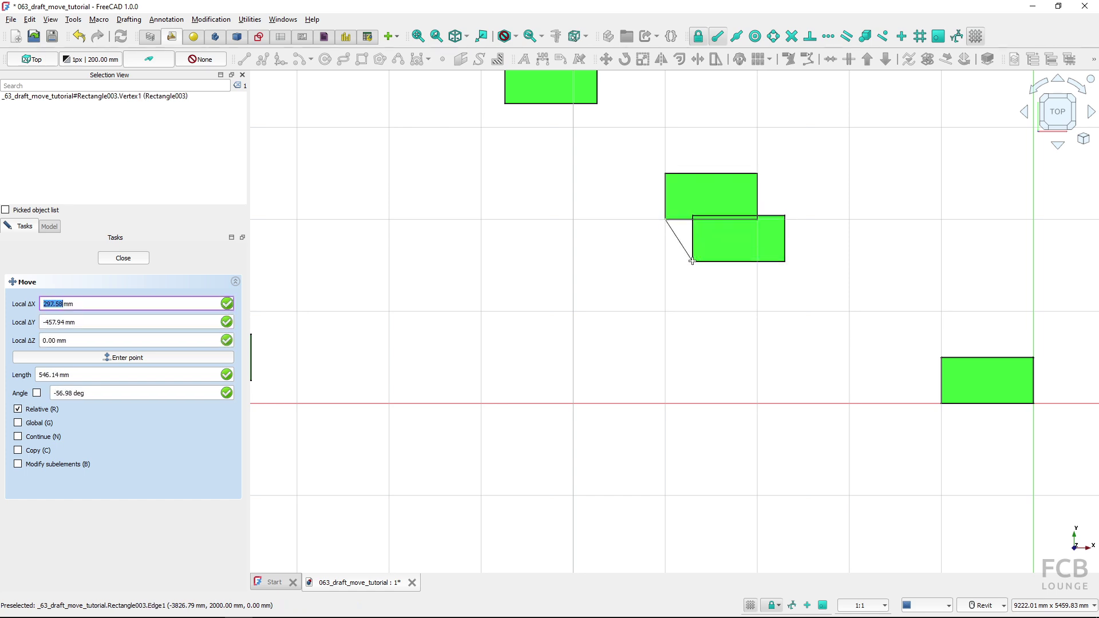
text(0)
key(Tab)
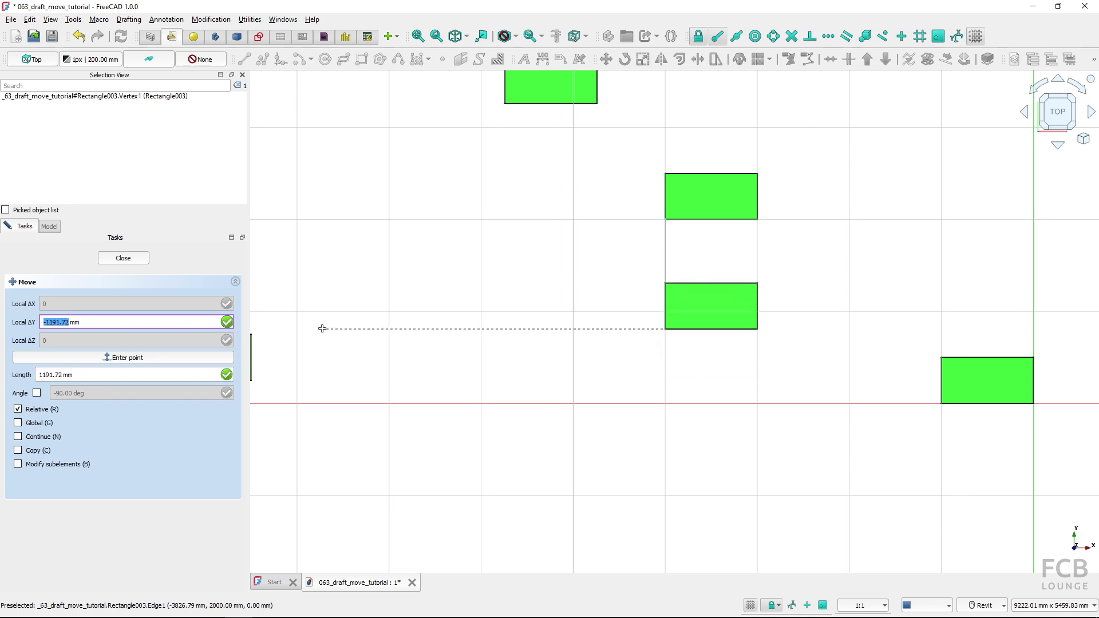
text(-2000)
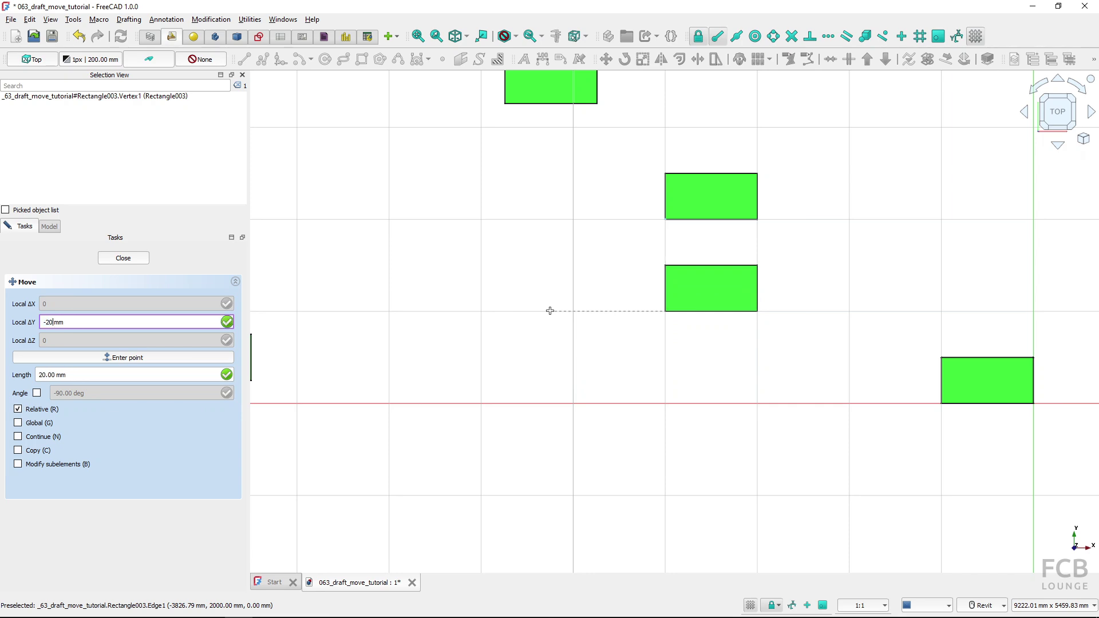
key(Return)
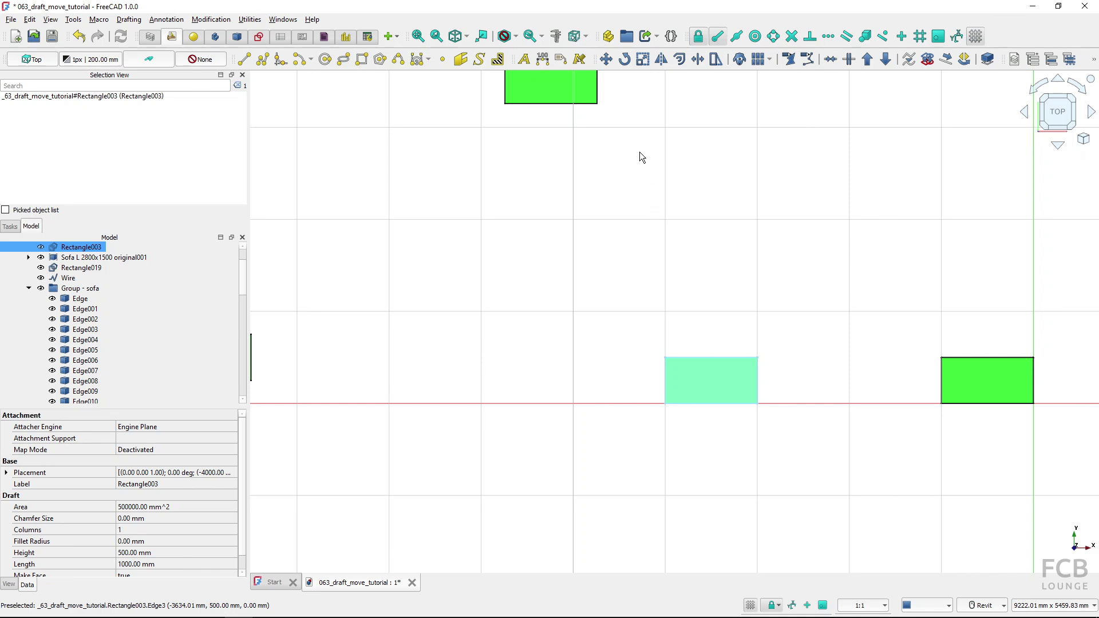
Move Rectangle003 from its lower-left corner, toggling the Y and X constraints on and off before locking to Y with a 2000 mm offset.
click(605, 60)
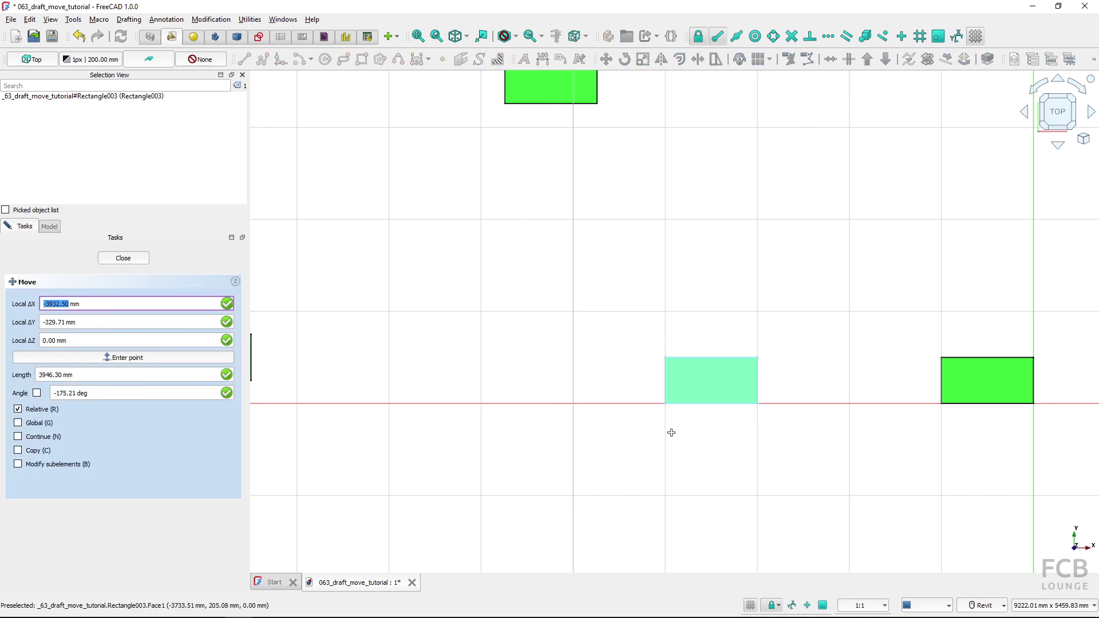
click(665, 405)
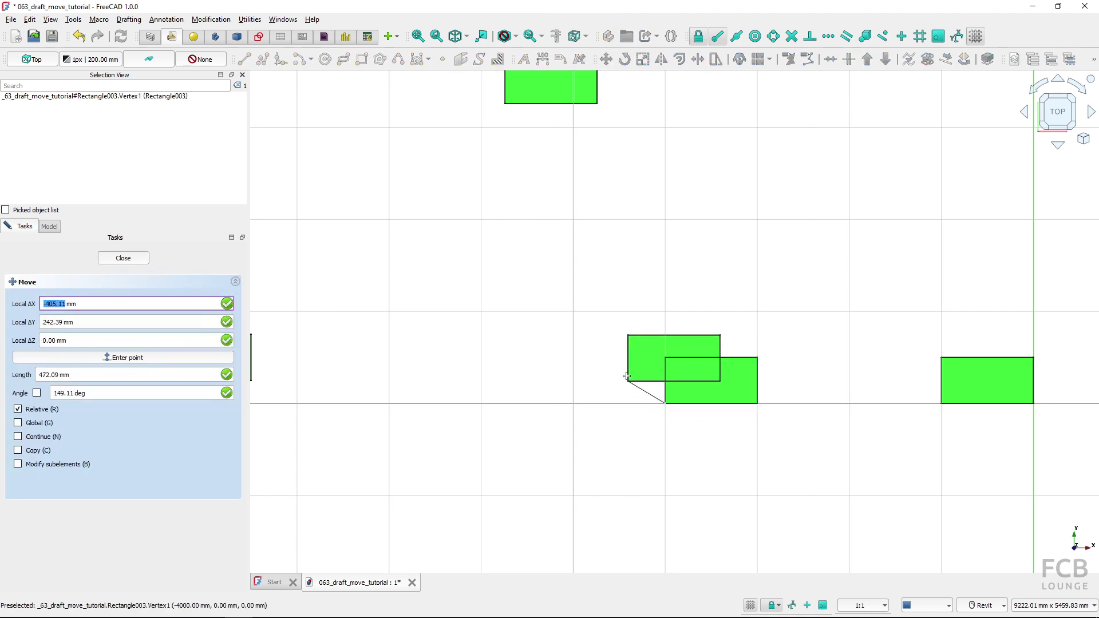
key(y)
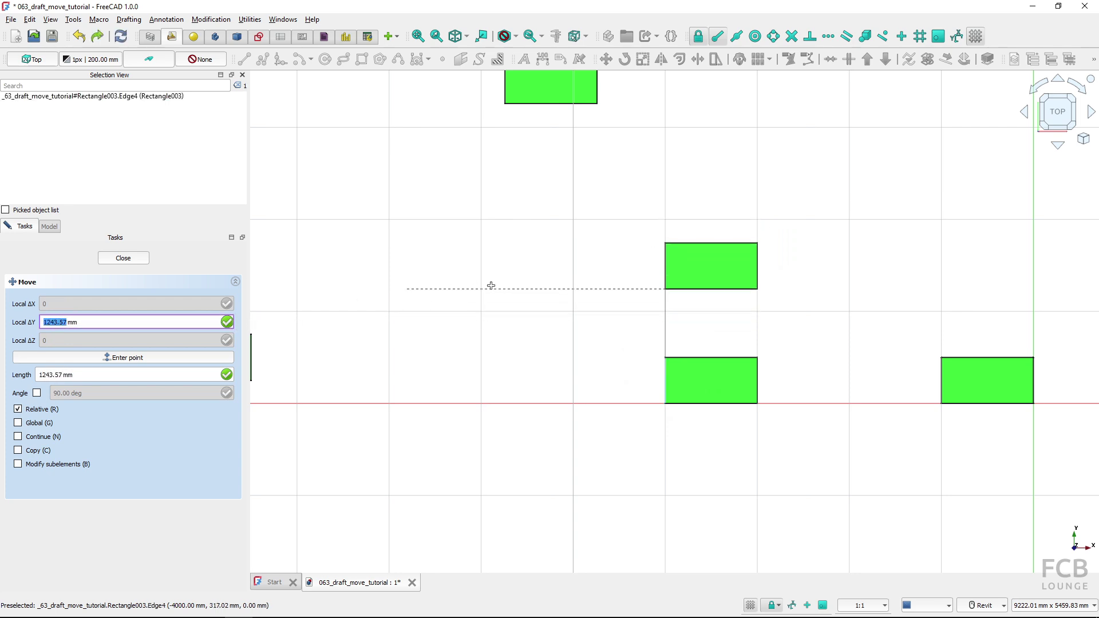
key(y)
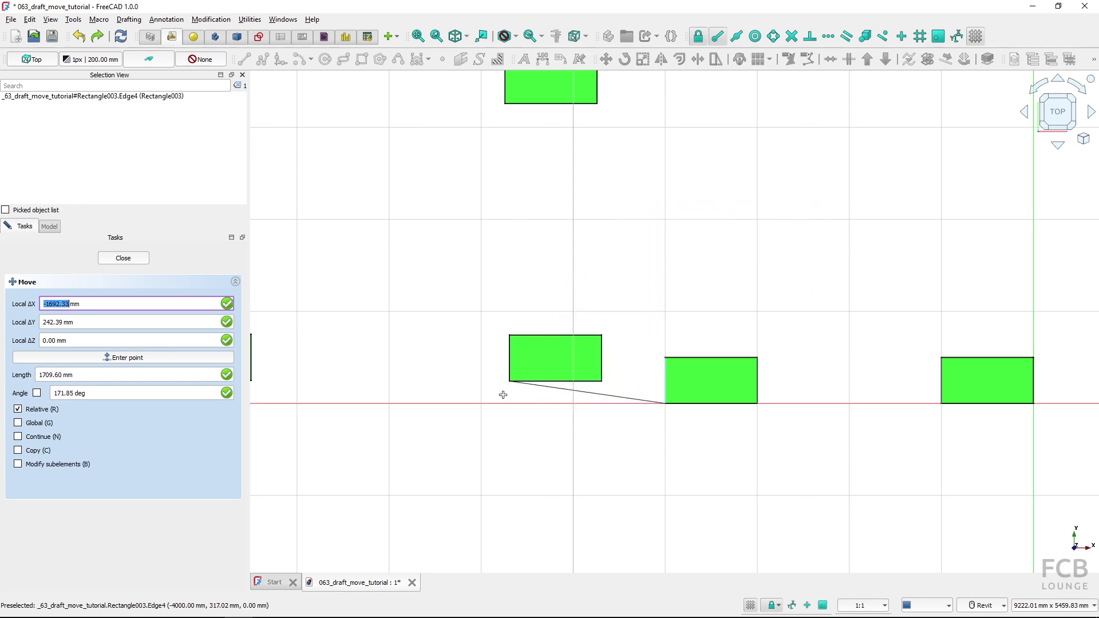
key(x)
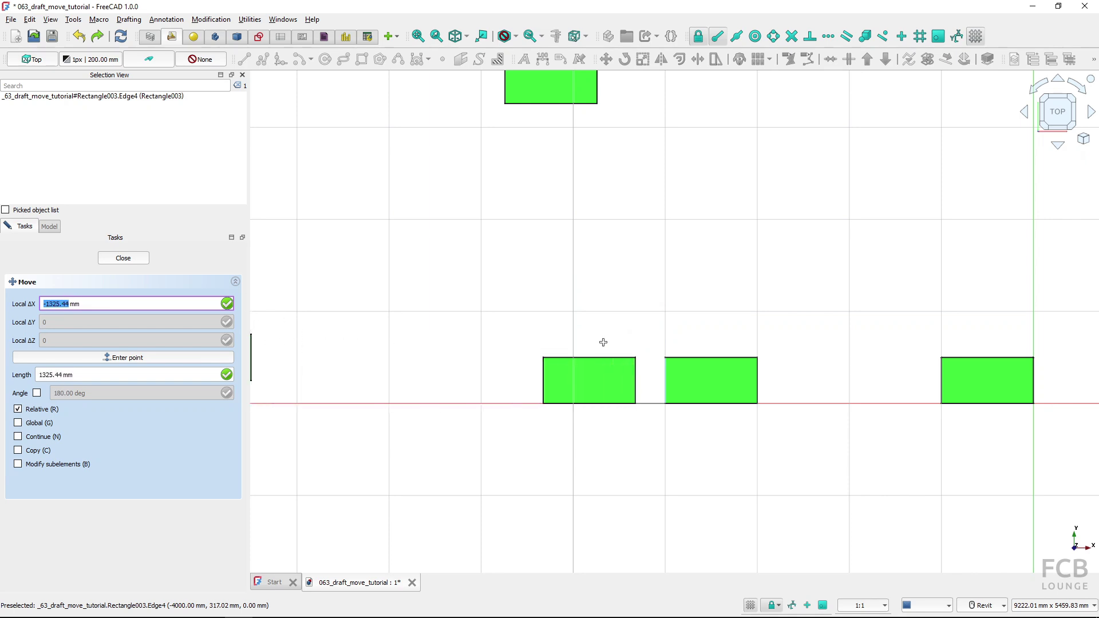
key(x)
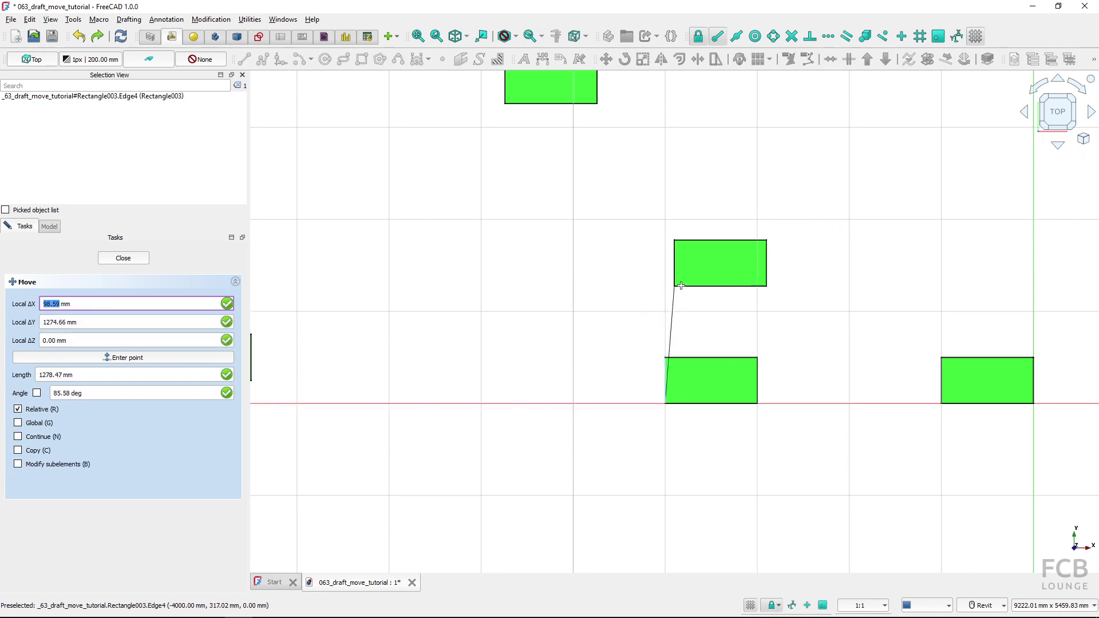
key(y)
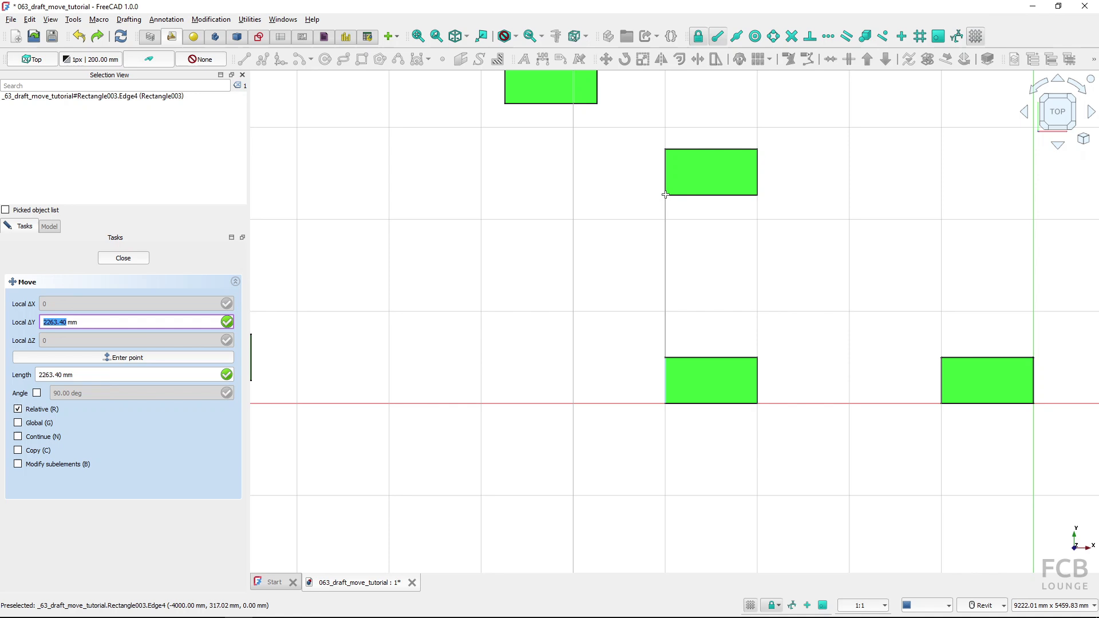
text(2000mm)
key(Return)
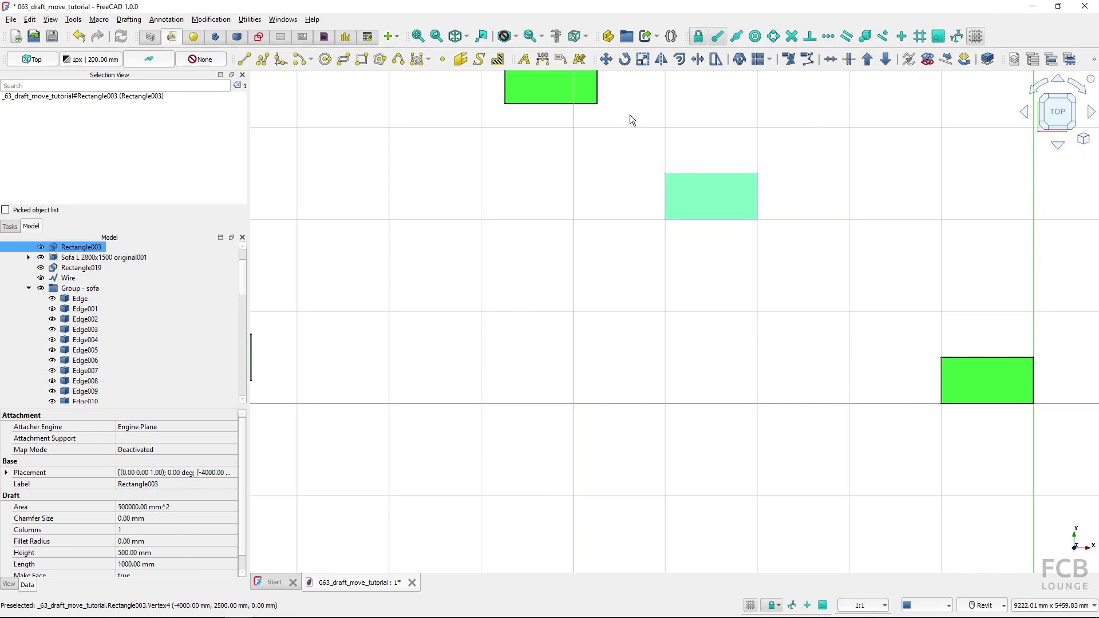
Move Rectangle003 by -2000 mm along the locked Y axis, using its lower-right corner as the base point.
click(606, 59)
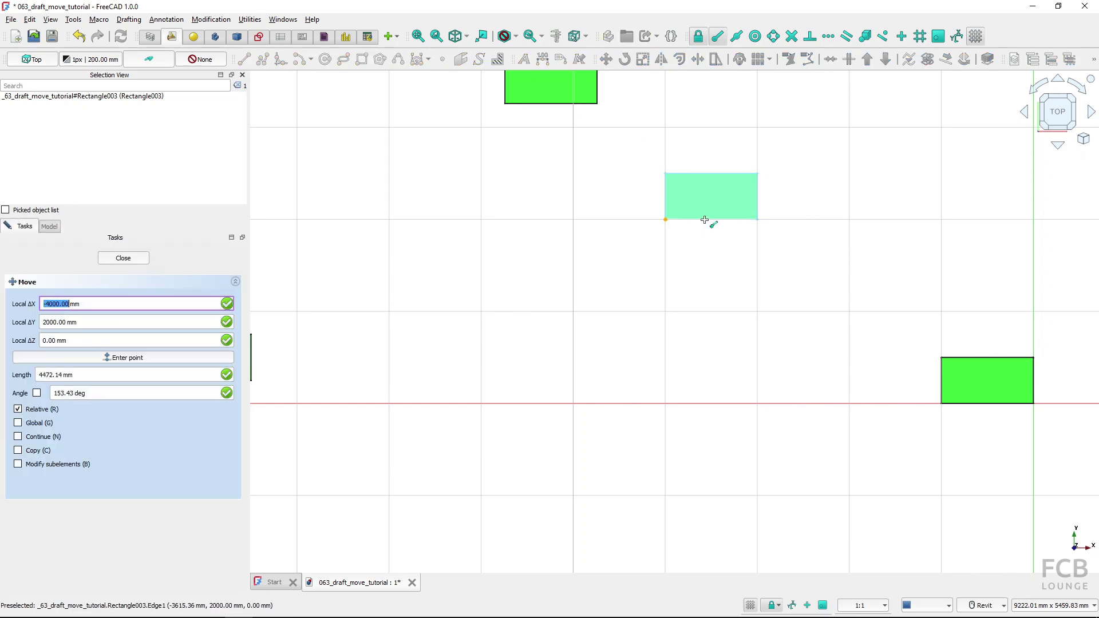
click(756, 221)
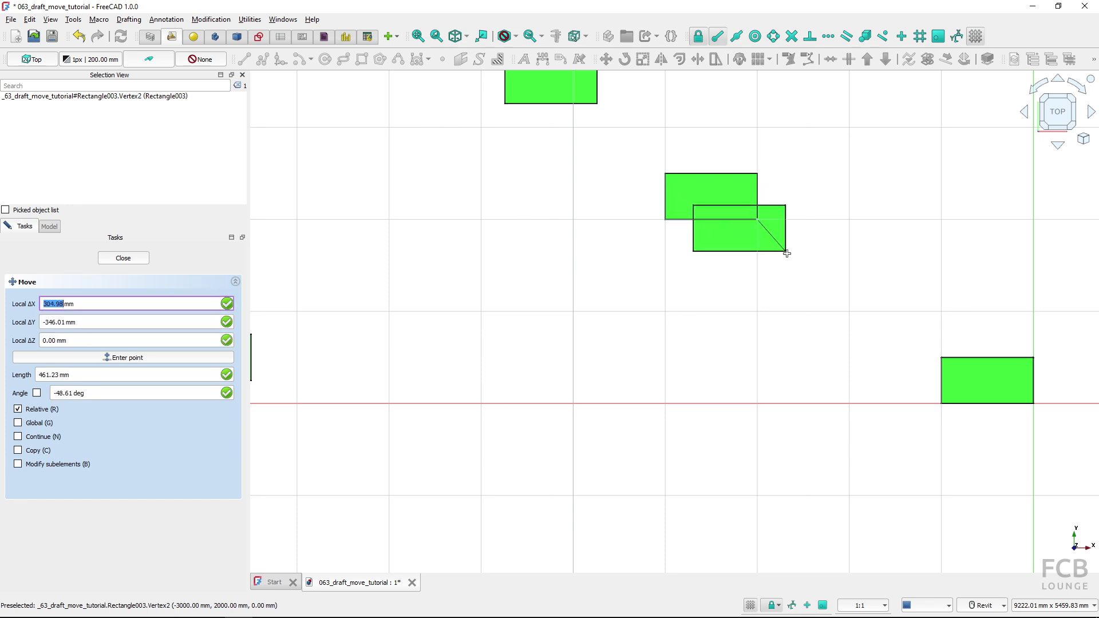
key(y)
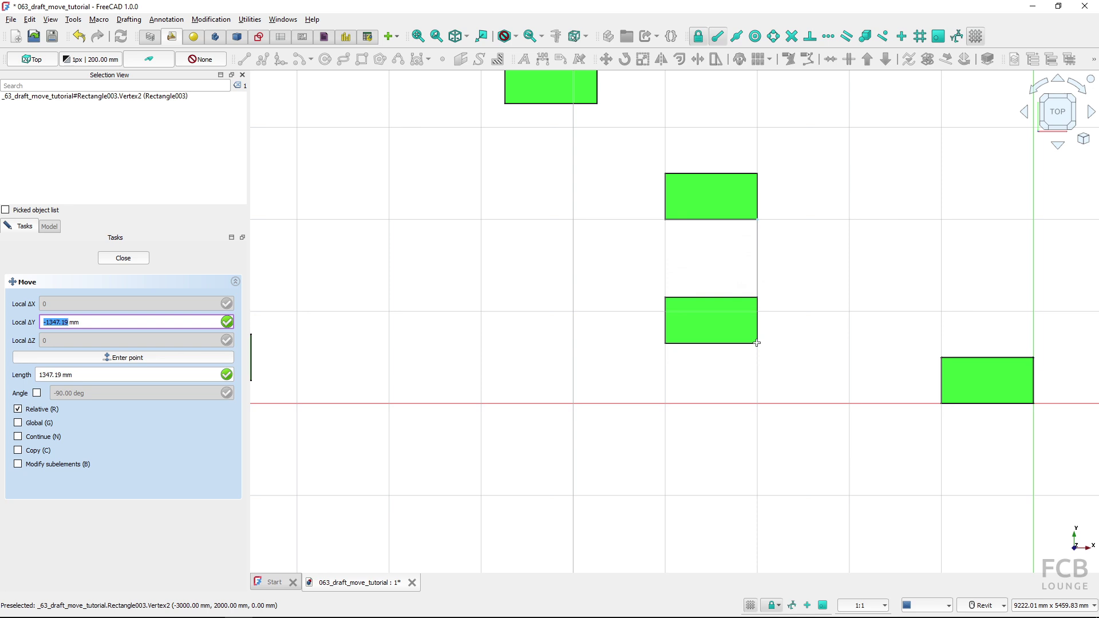
text(-2000)
key(Return)
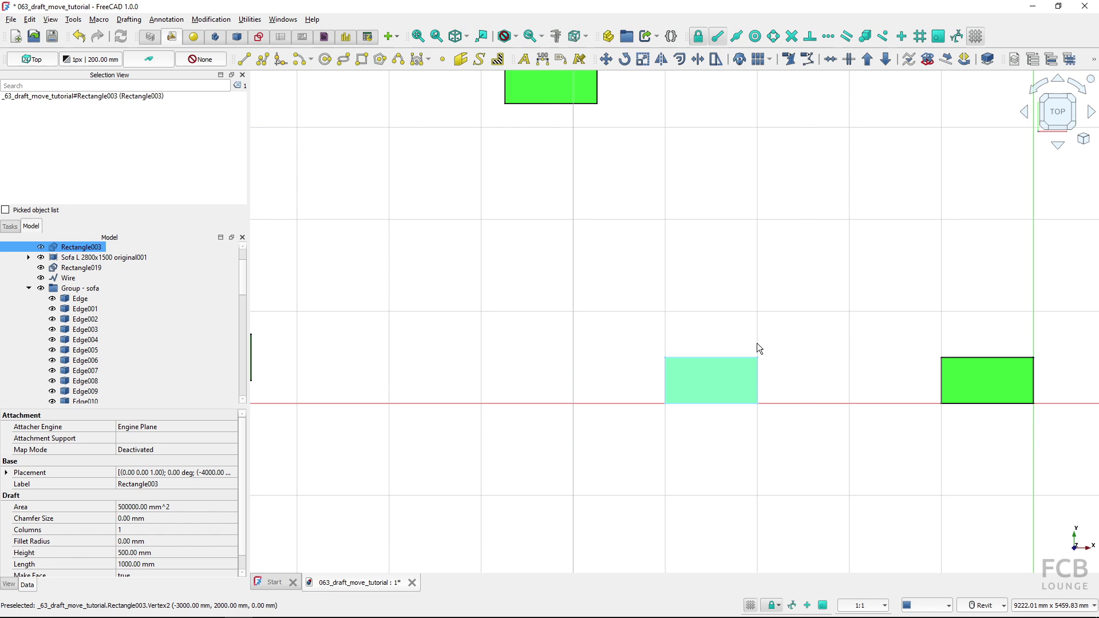
Enable "Set focus on Length instead of X coordinate" in the general Draft preferences.
click(855, 335)
middle_drag(859, 332, 634, 356)
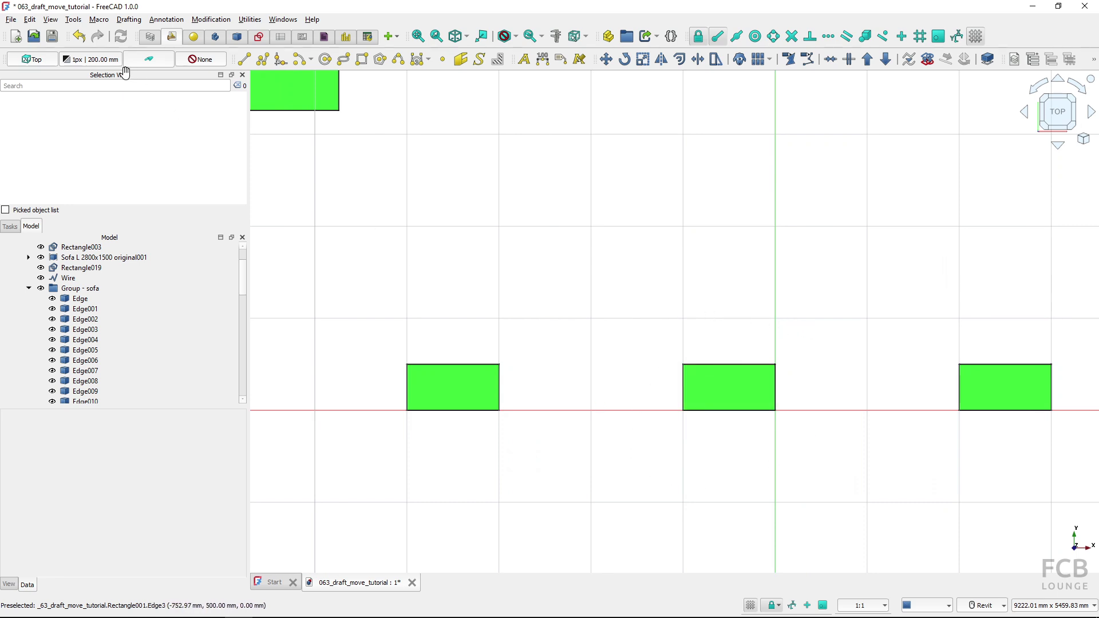
click(30, 20)
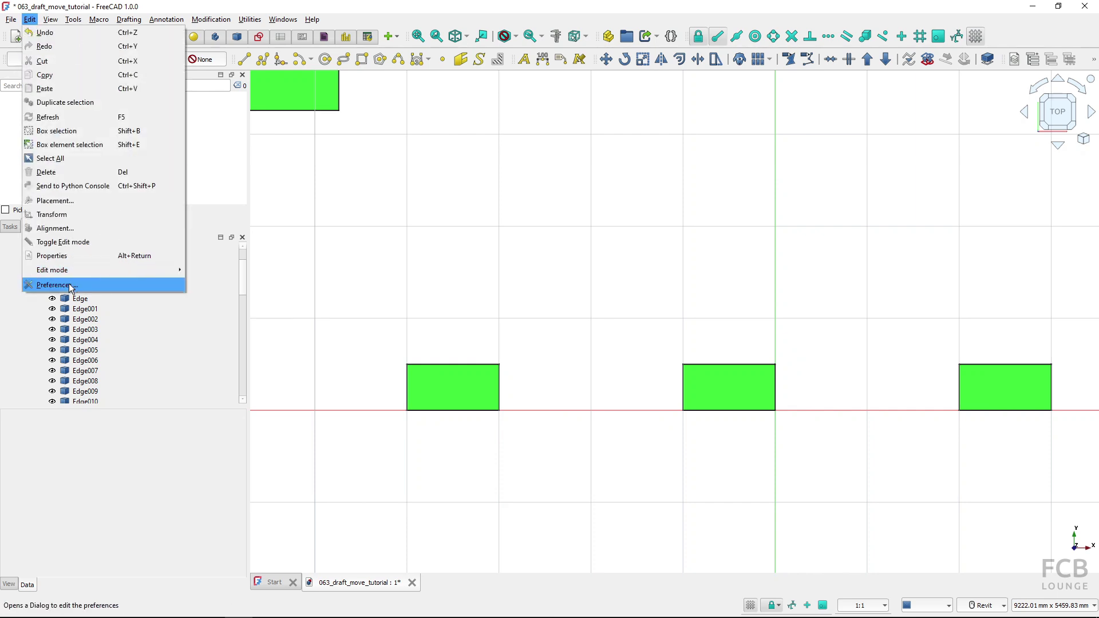
click(70, 286)
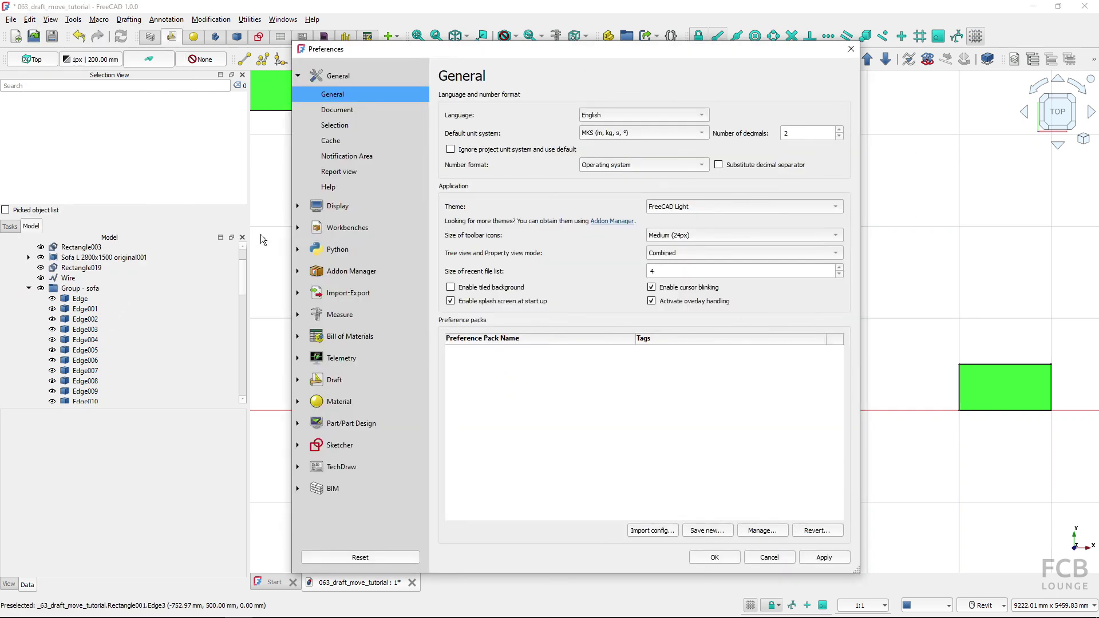
click(352, 383)
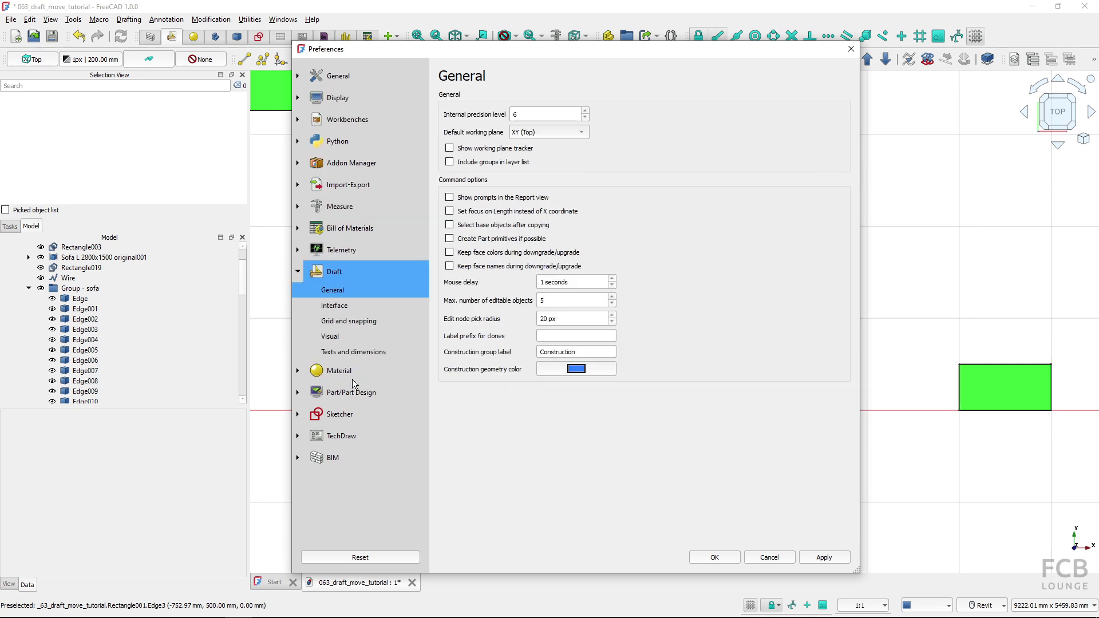
click(340, 293)
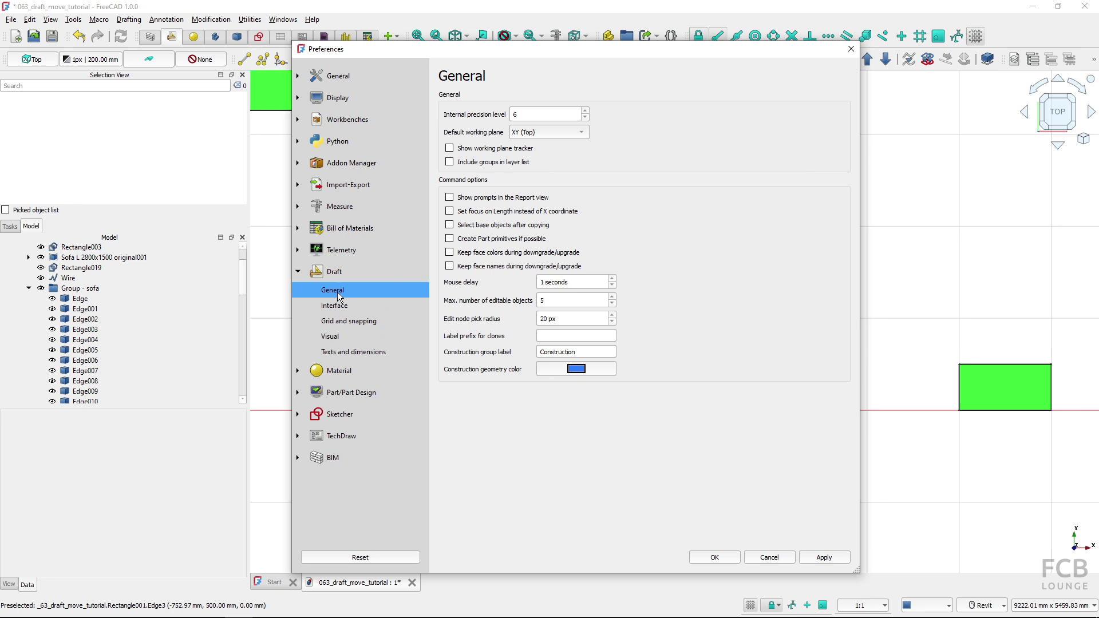
click(450, 212)
click(450, 211)
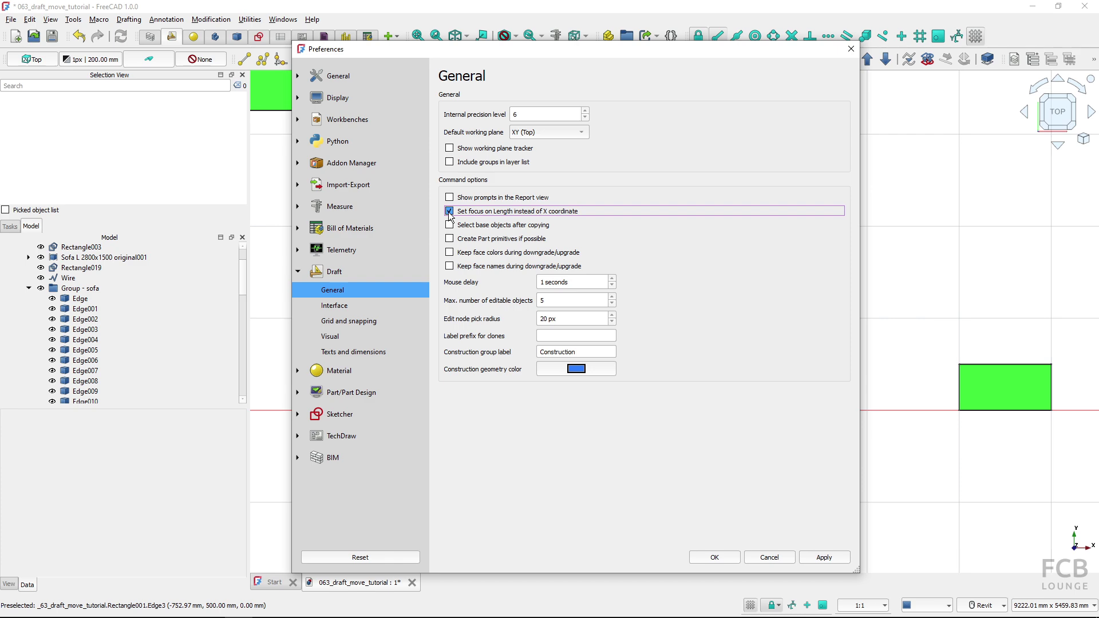
click(715, 558)
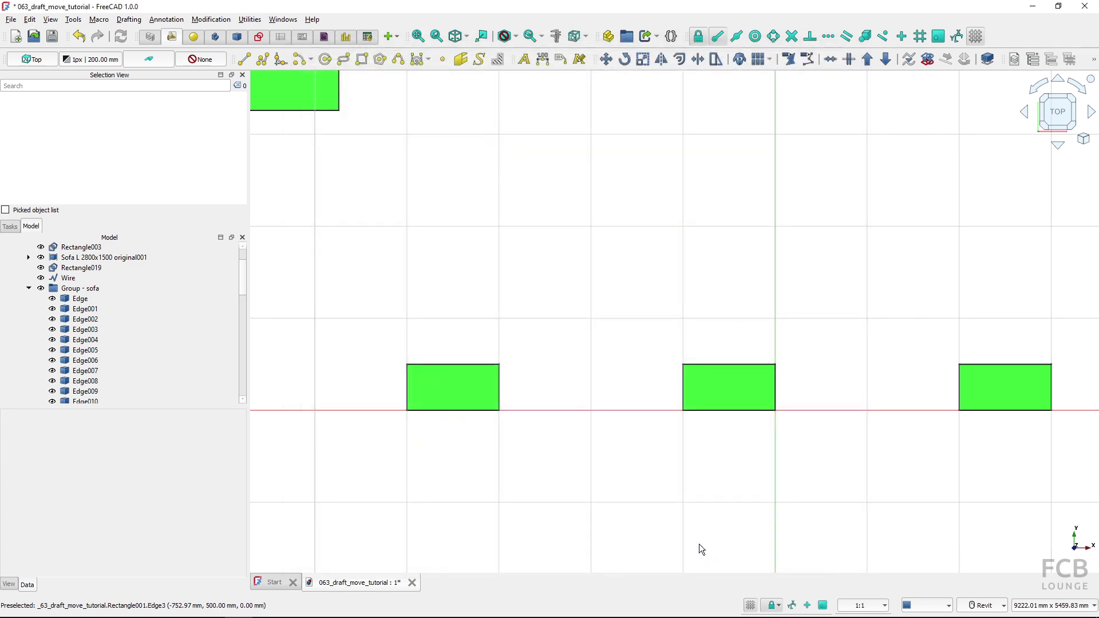
Move Rectangle003 upward from its upper-right corner, constrained to the Y axis, with a length of 2000 mm.
click(442, 392)
click(606, 60)
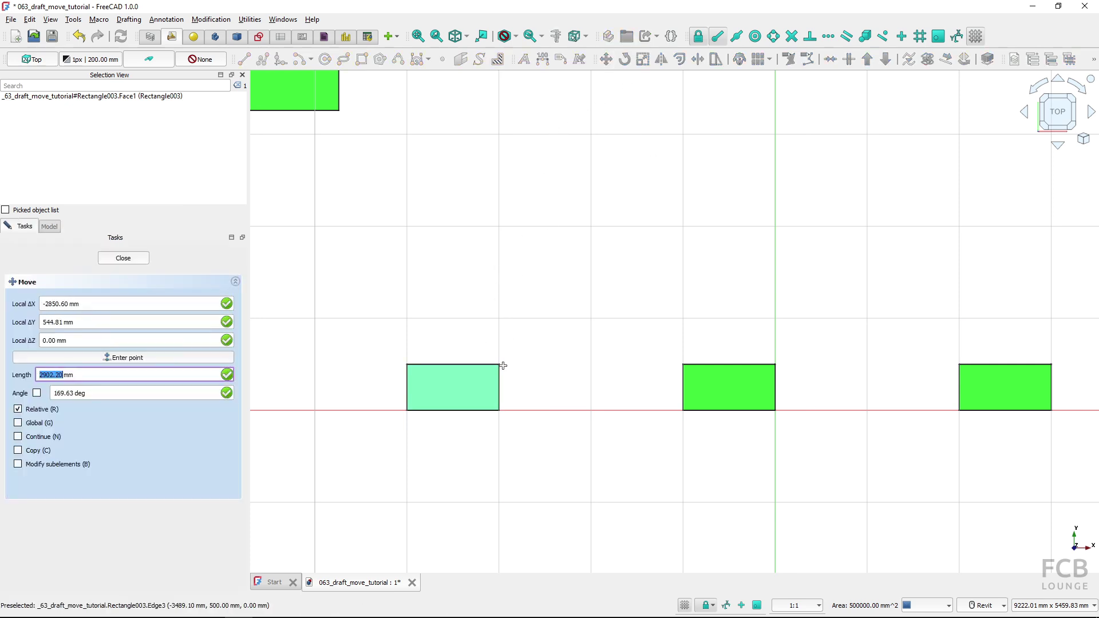
click(499, 346)
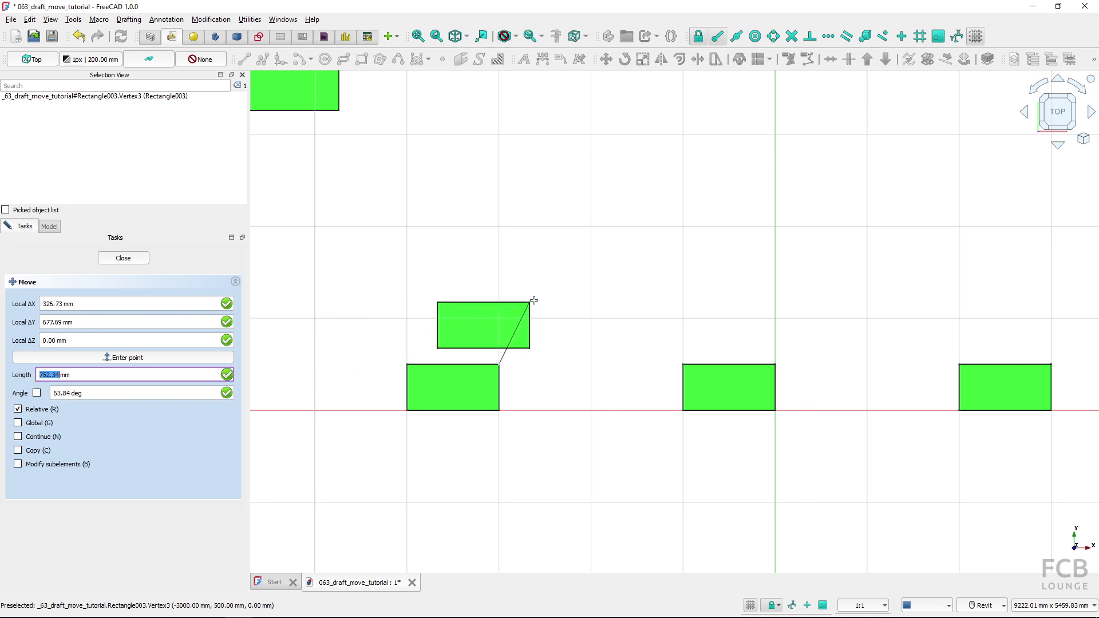
key(shift)
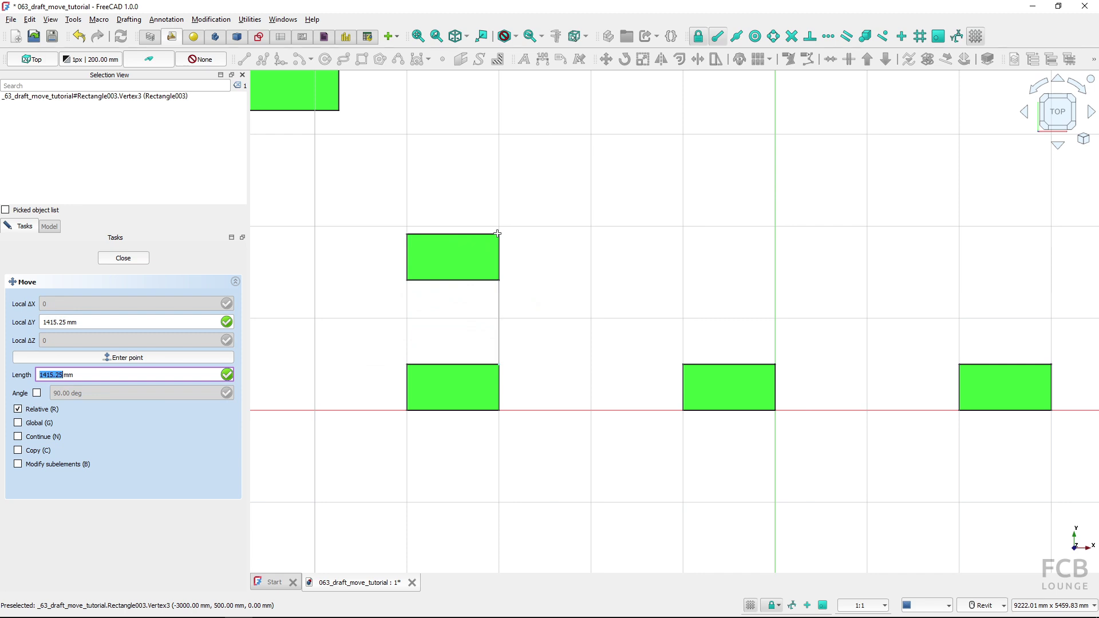
text(2000)
key(Return)
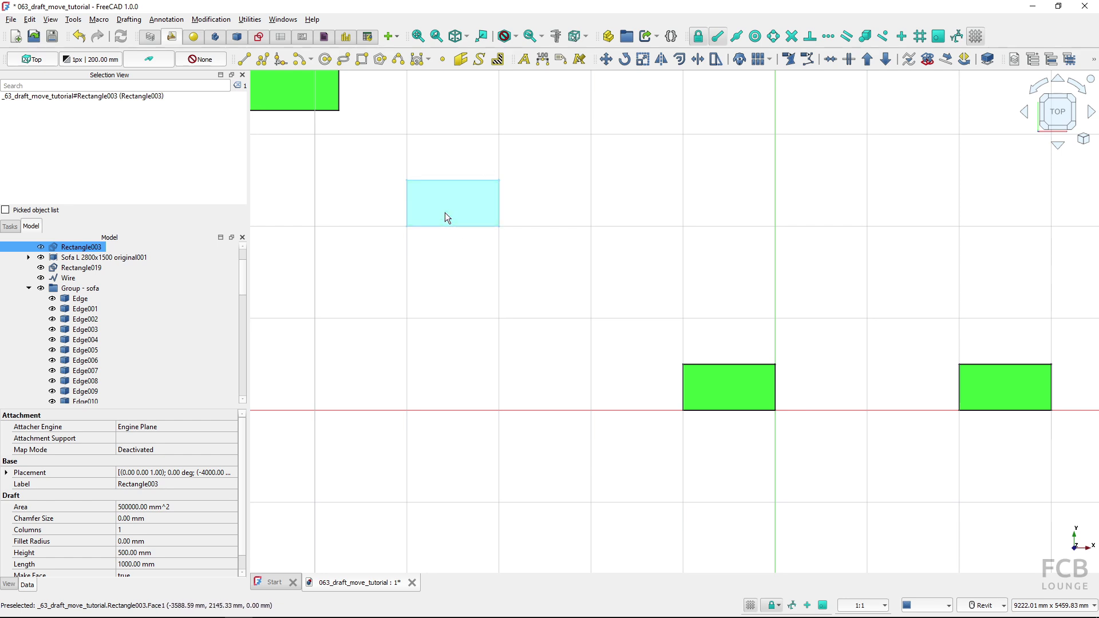
Move Rectangle003 straight down along the constrained Y axis by a length of 2000 mm from its lower-right corner.
click(606, 60)
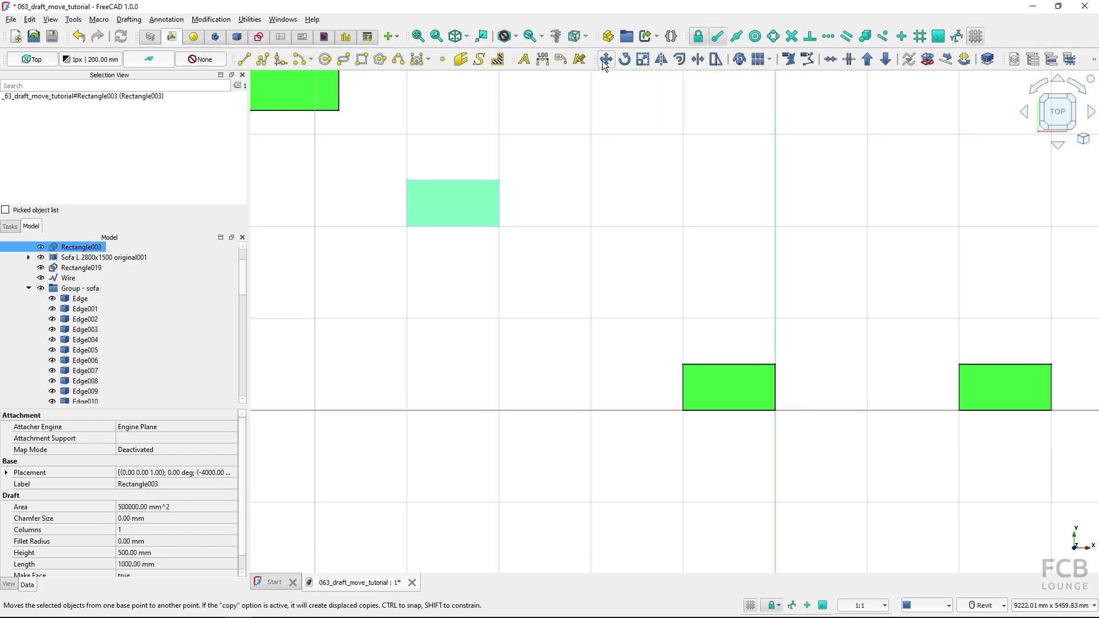
click(498, 226)
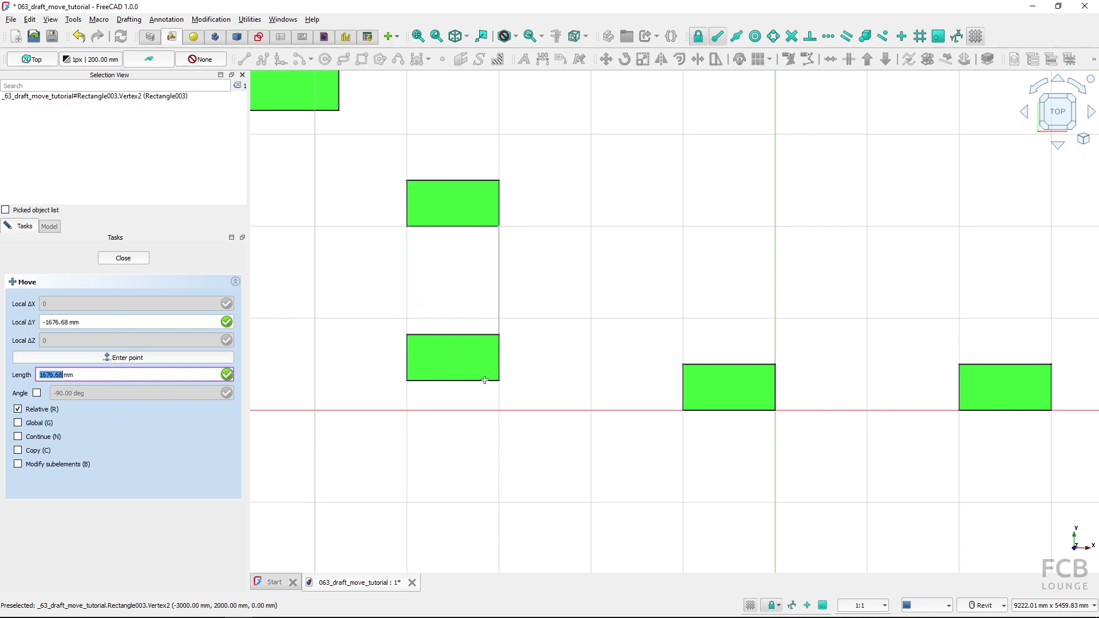
text(2000)
key(Return)
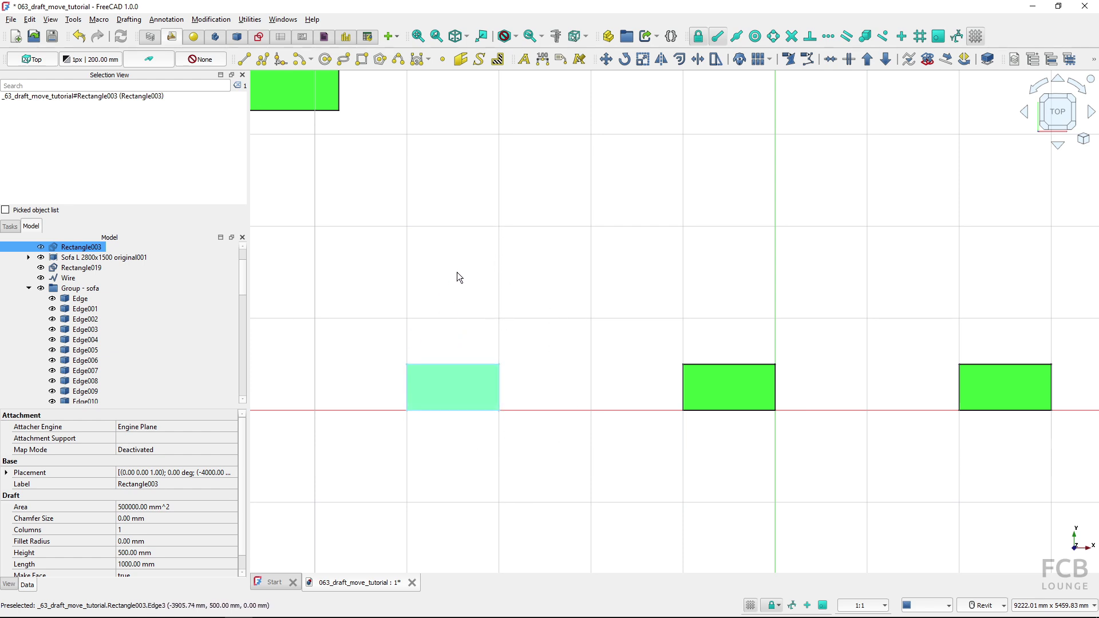
click(485, 325)
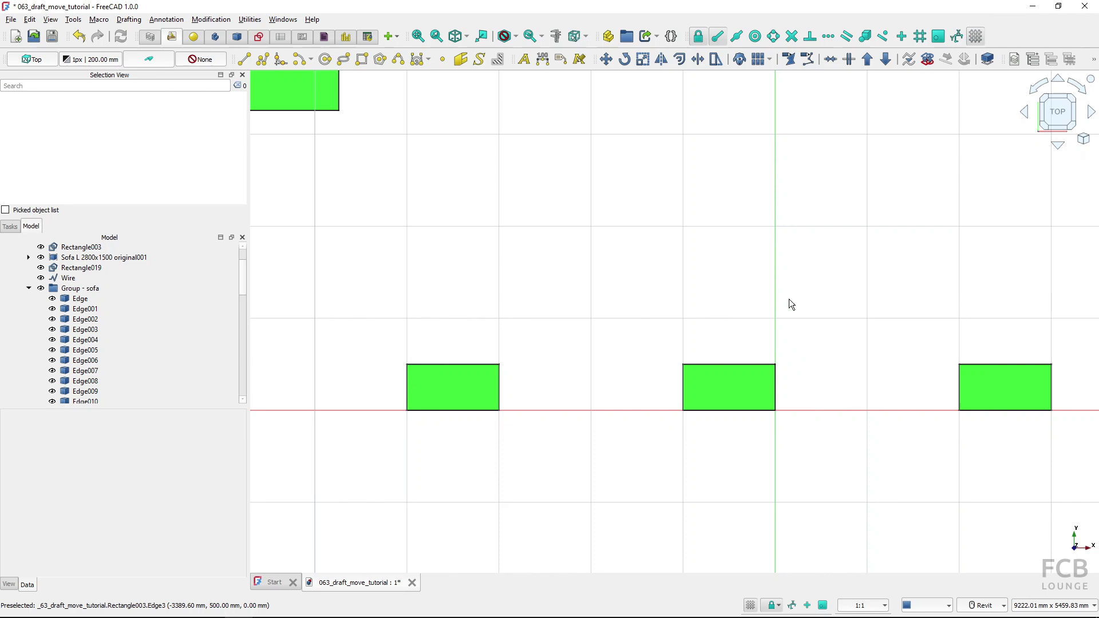
Copy Rectangle001 using Move with Copy enabled, from its upper-right corner to a free point about 1265 mm left and 1766 mm up.
click(722, 387)
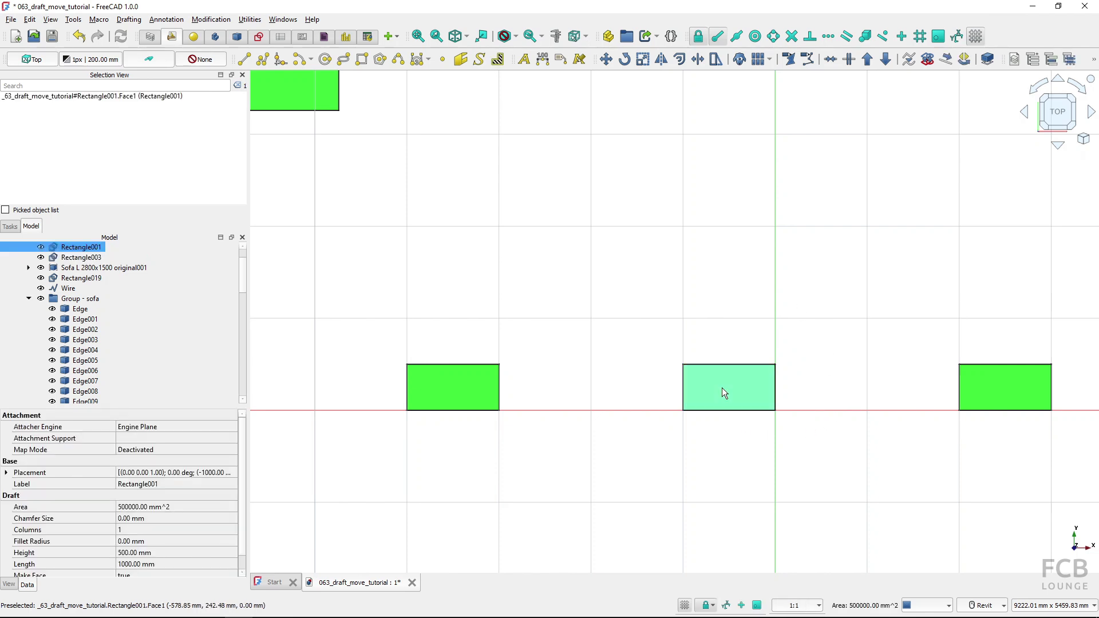
click(605, 60)
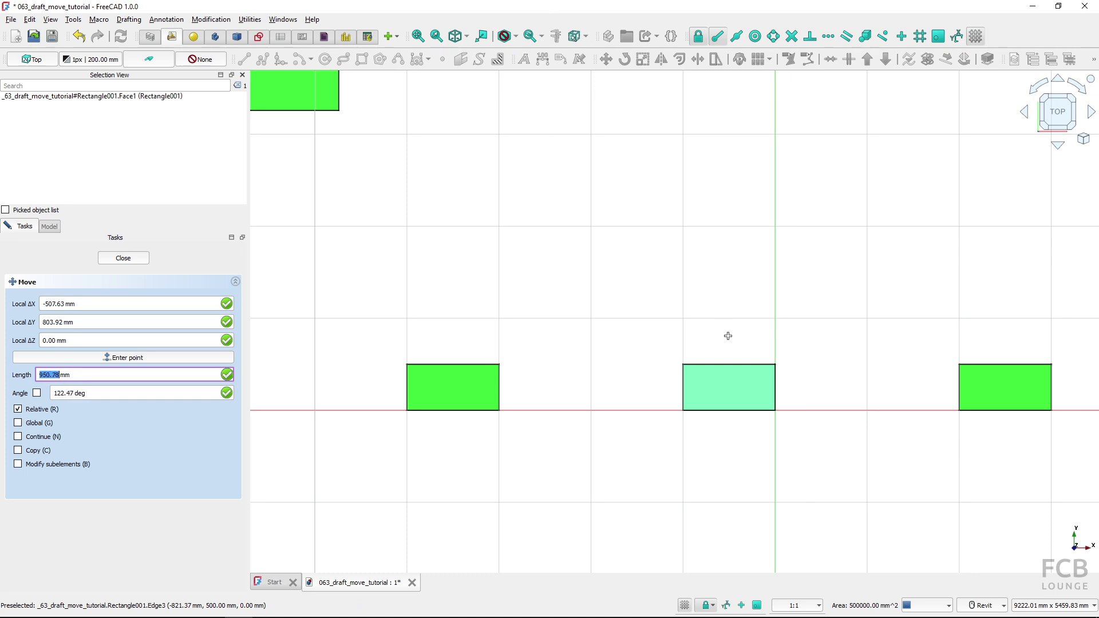
click(36, 454)
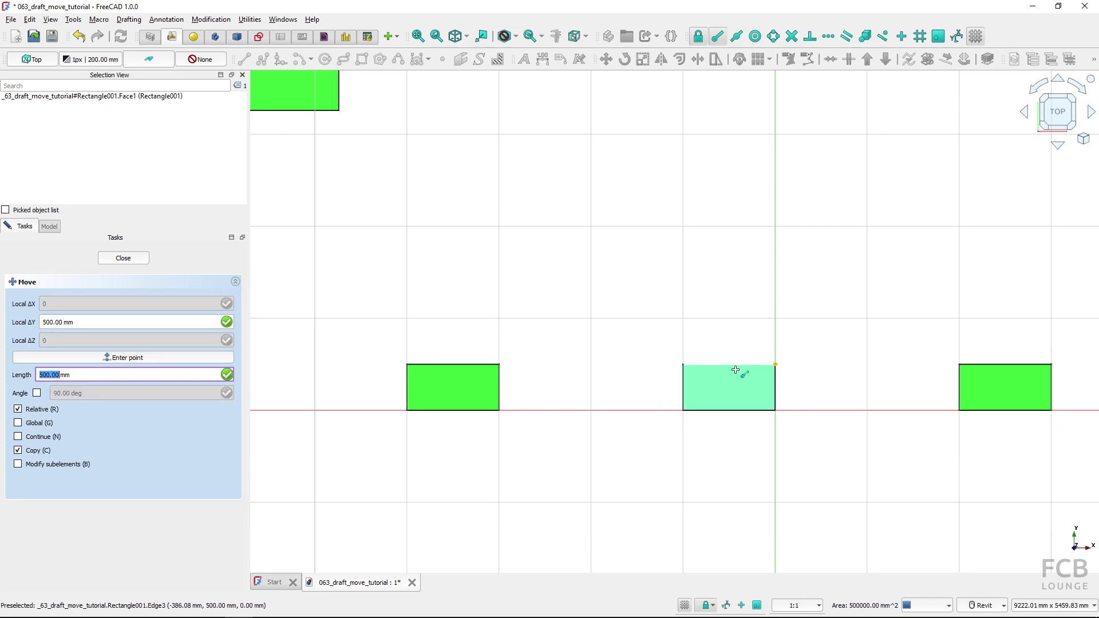
click(776, 366)
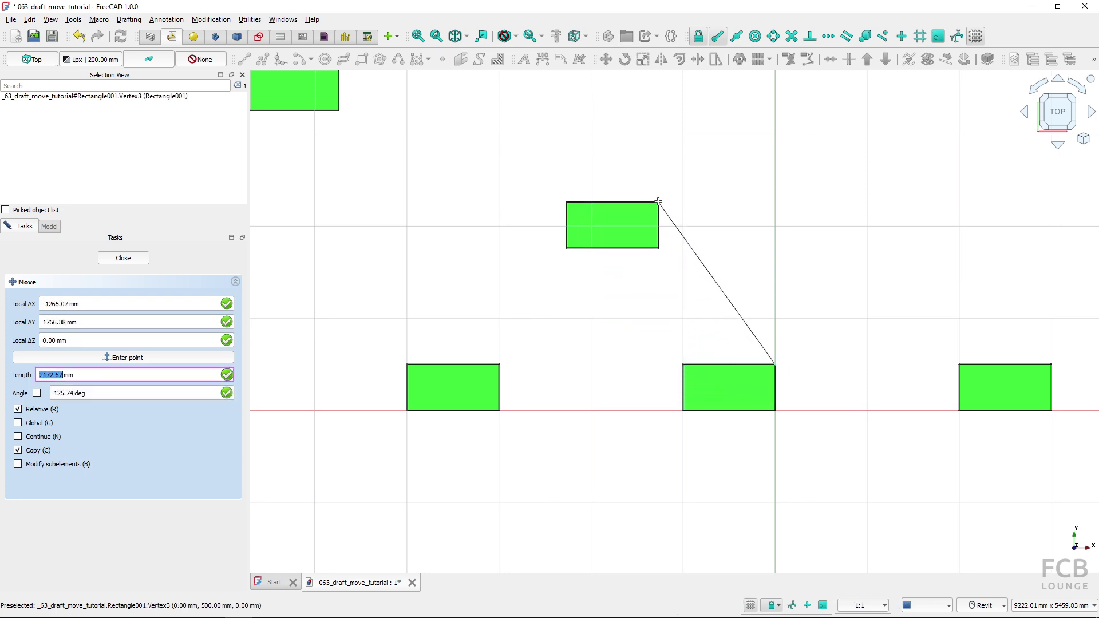
click(658, 201)
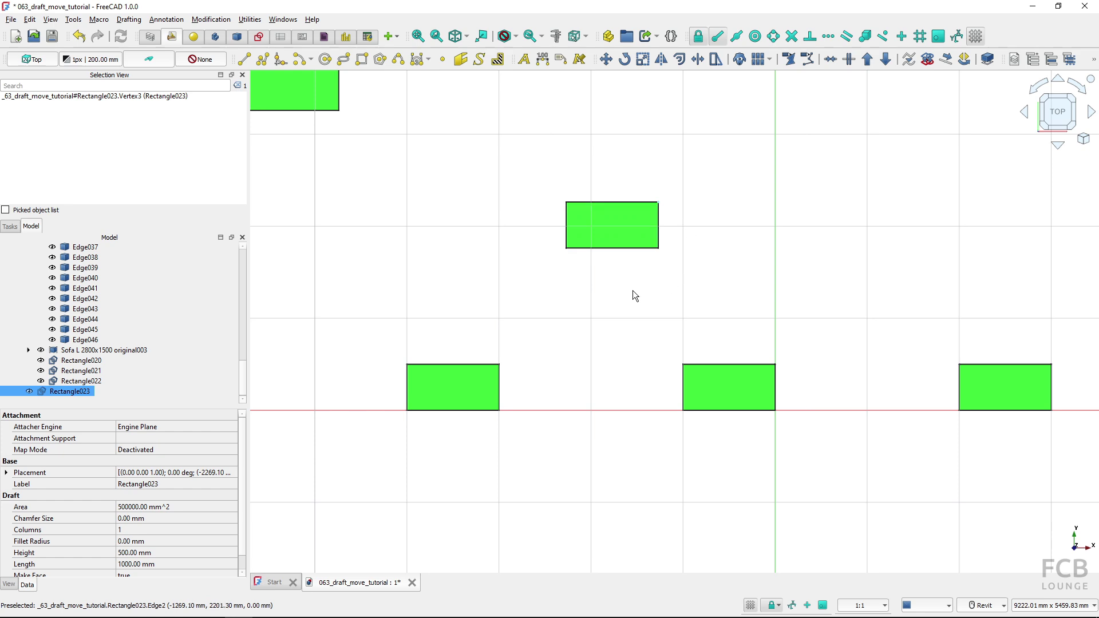
click(703, 234)
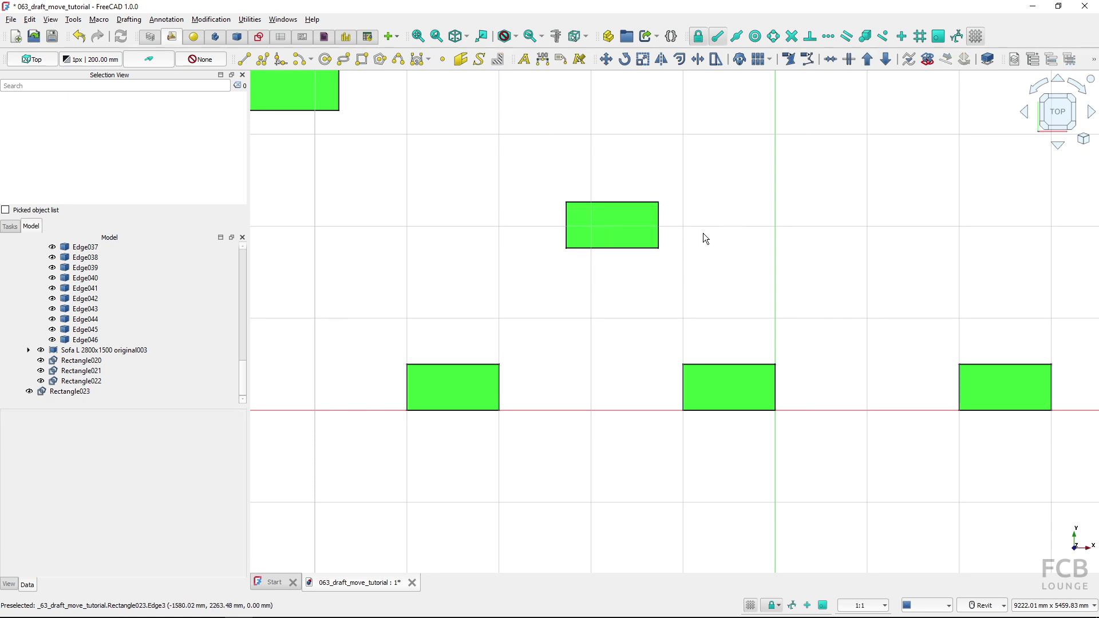
Move Rectangle001 with Copy disabled, from its upper-left corner to a free point about 660 mm left and 890 mm down.
click(729, 380)
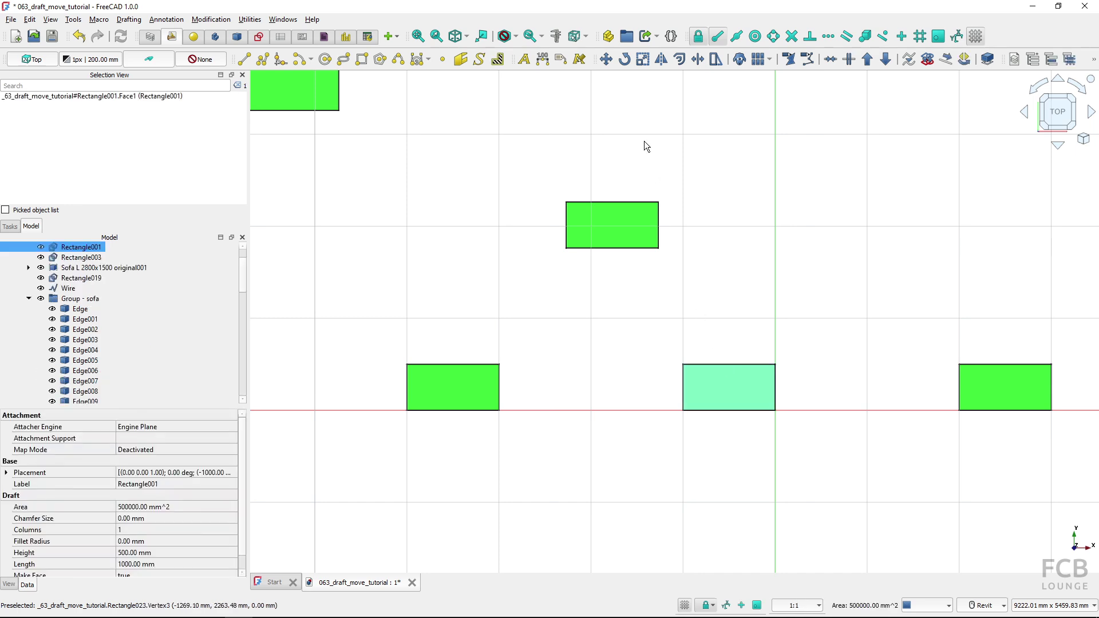
click(606, 60)
click(775, 364)
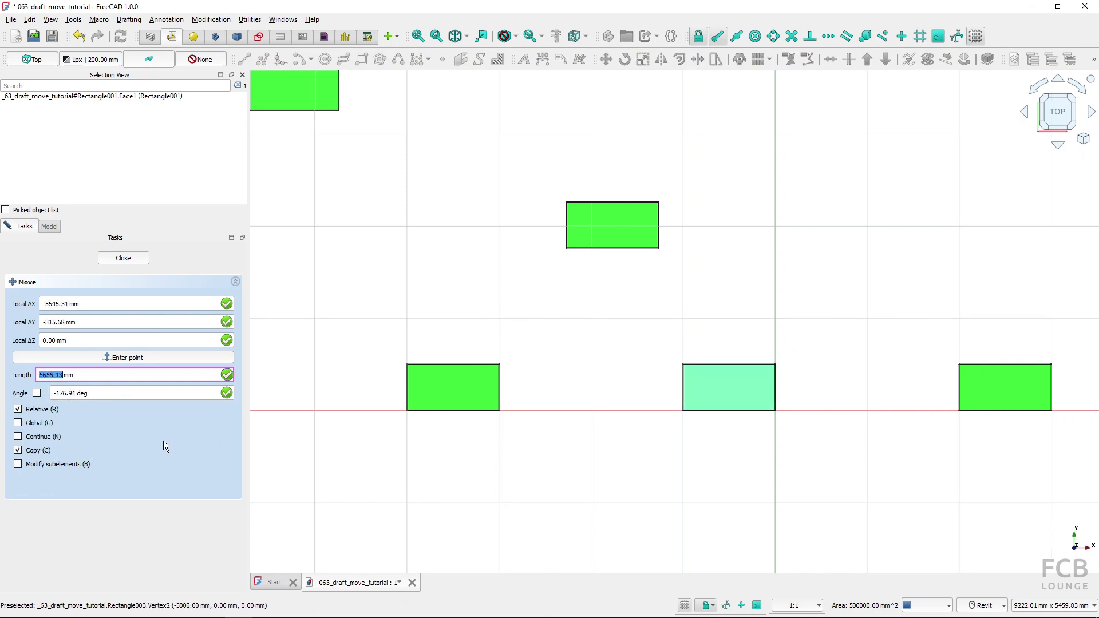
click(18, 451)
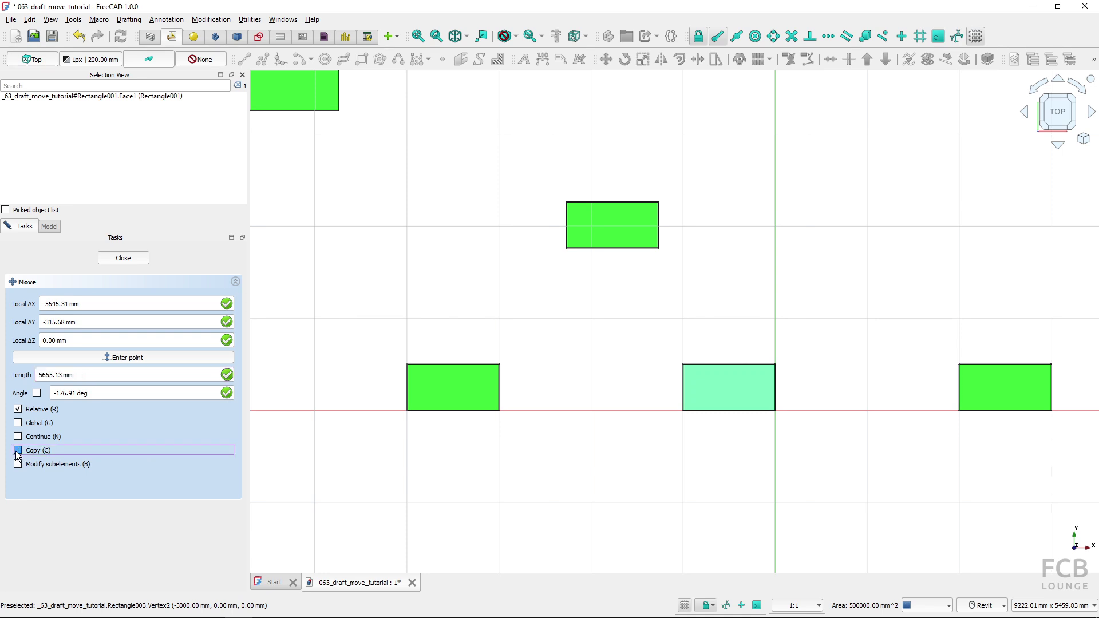
click(683, 365)
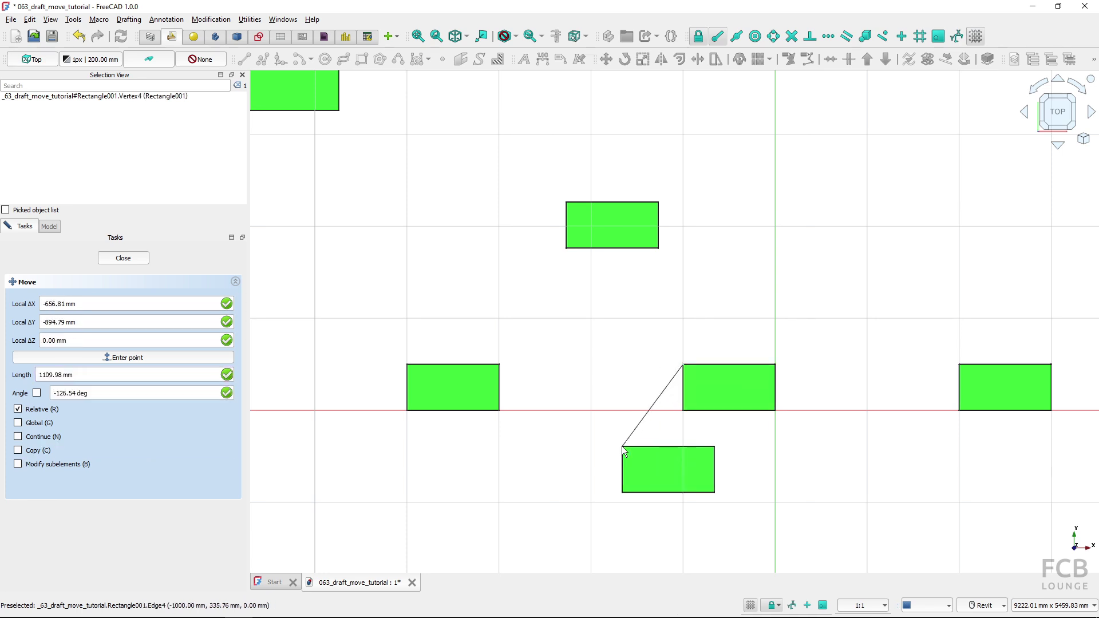
click(621, 446)
click(546, 464)
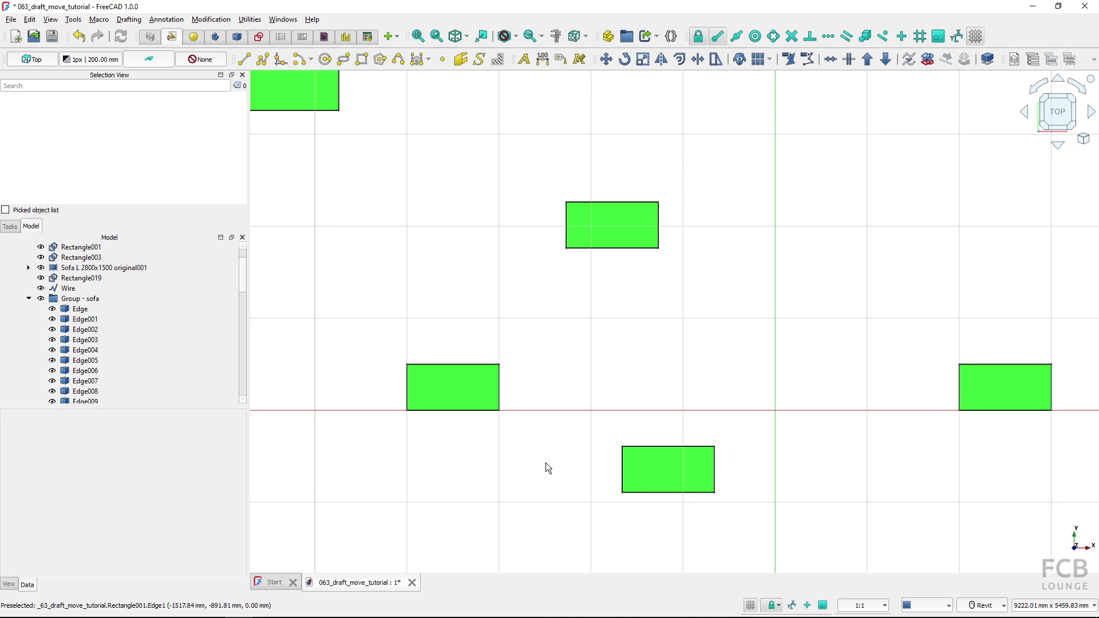
click(638, 466)
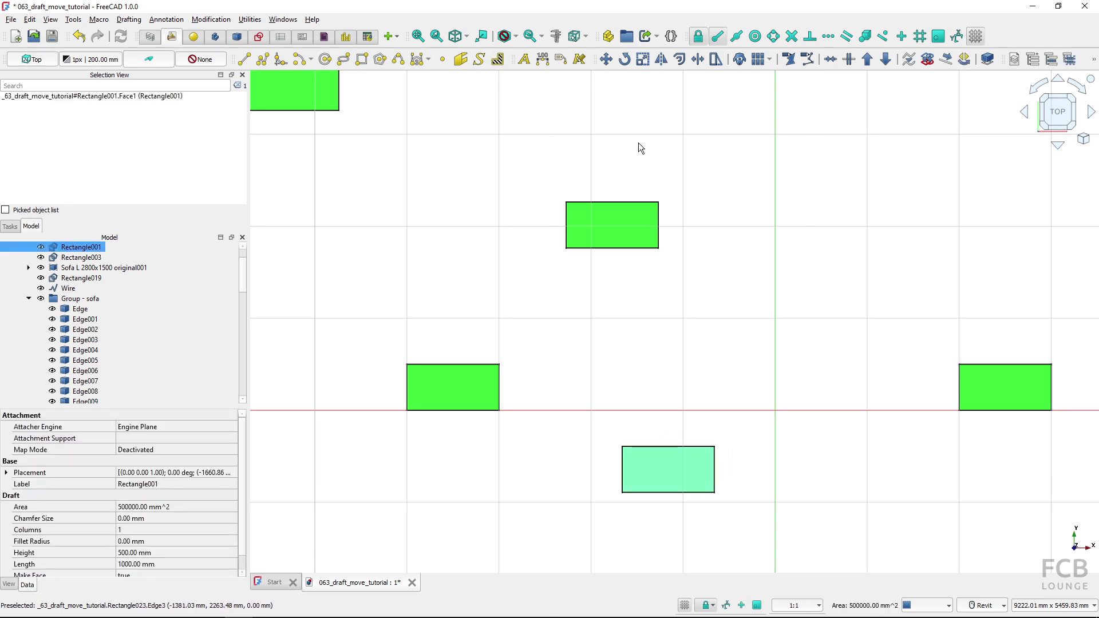
click(606, 59)
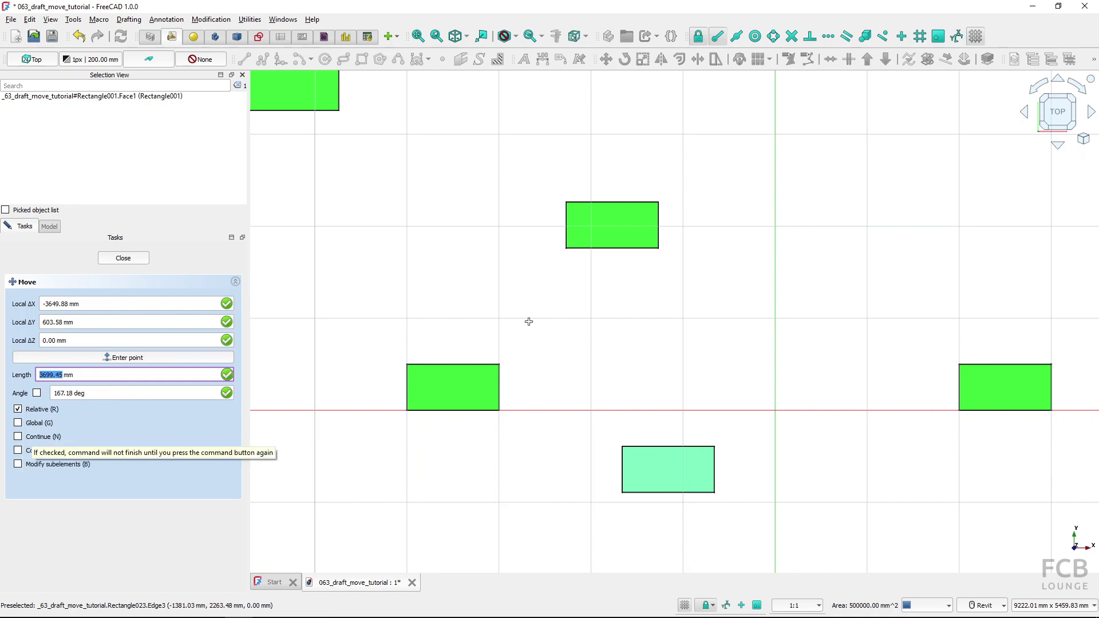
click(121, 261)
click(514, 262)
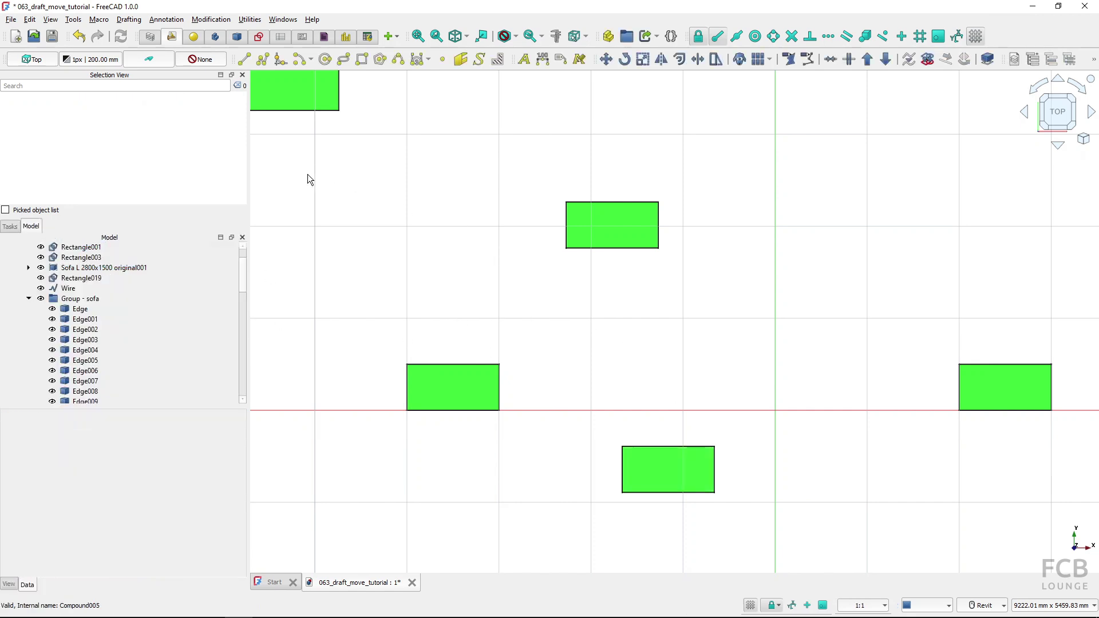
Switch to the BIM workbench and copy Rectangle001 about 1200 mm upward from its upper-left corner with the dedicated Copy tool.
click(148, 37)
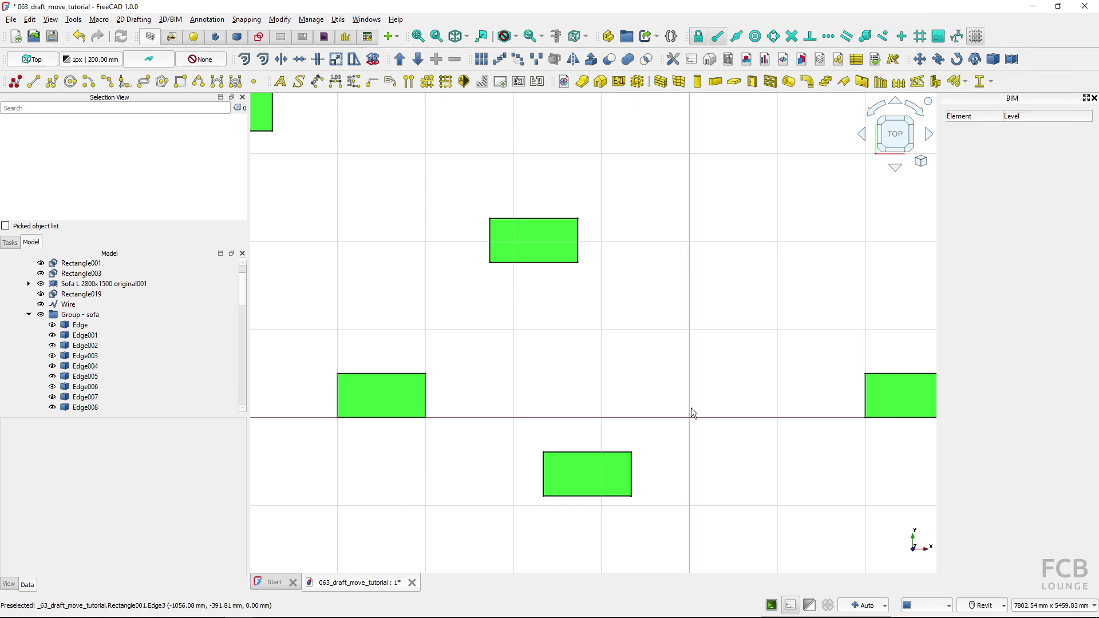
click(580, 476)
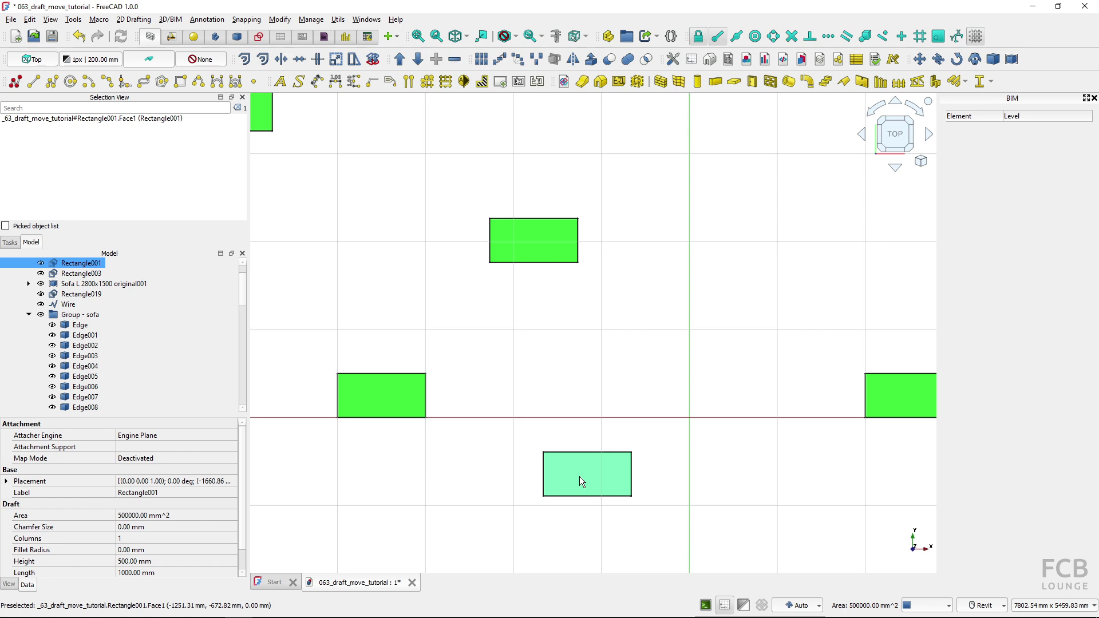
click(939, 59)
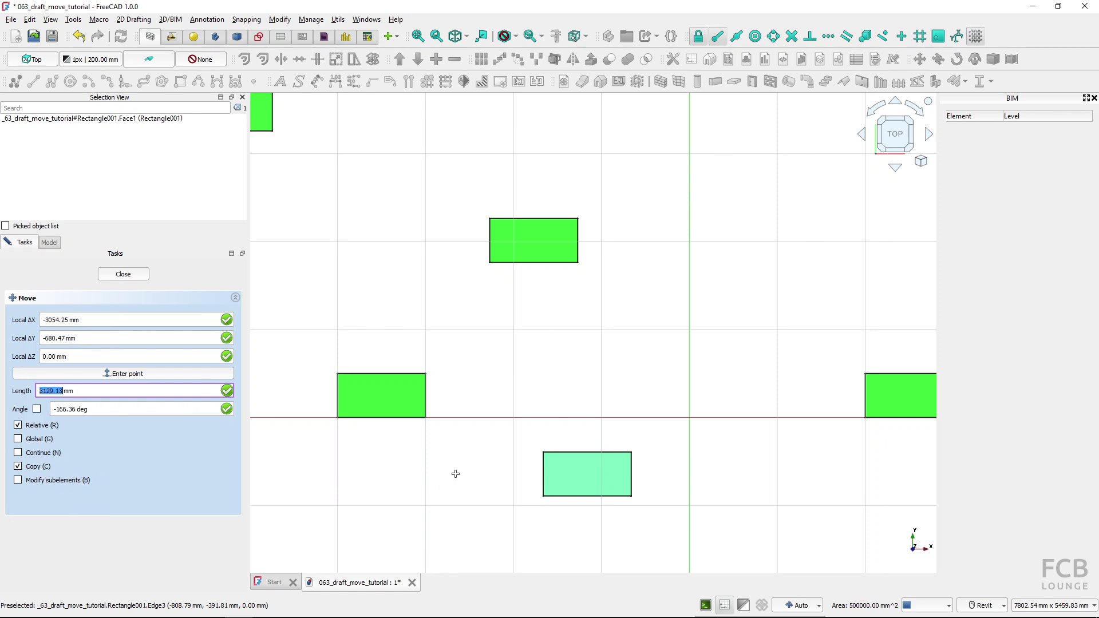
click(544, 452)
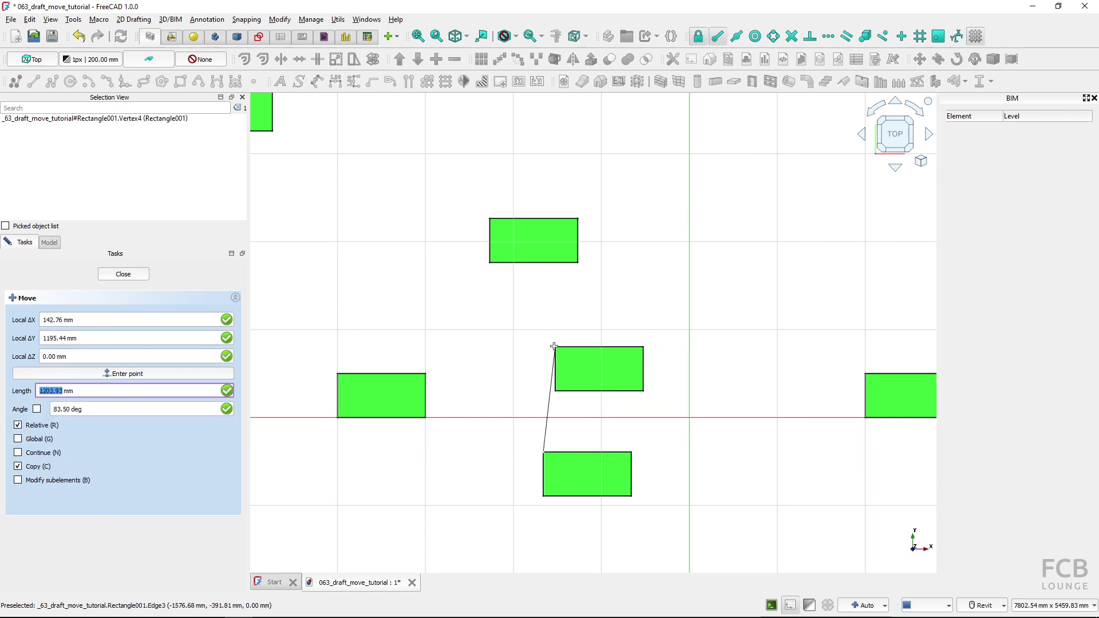
click(554, 347)
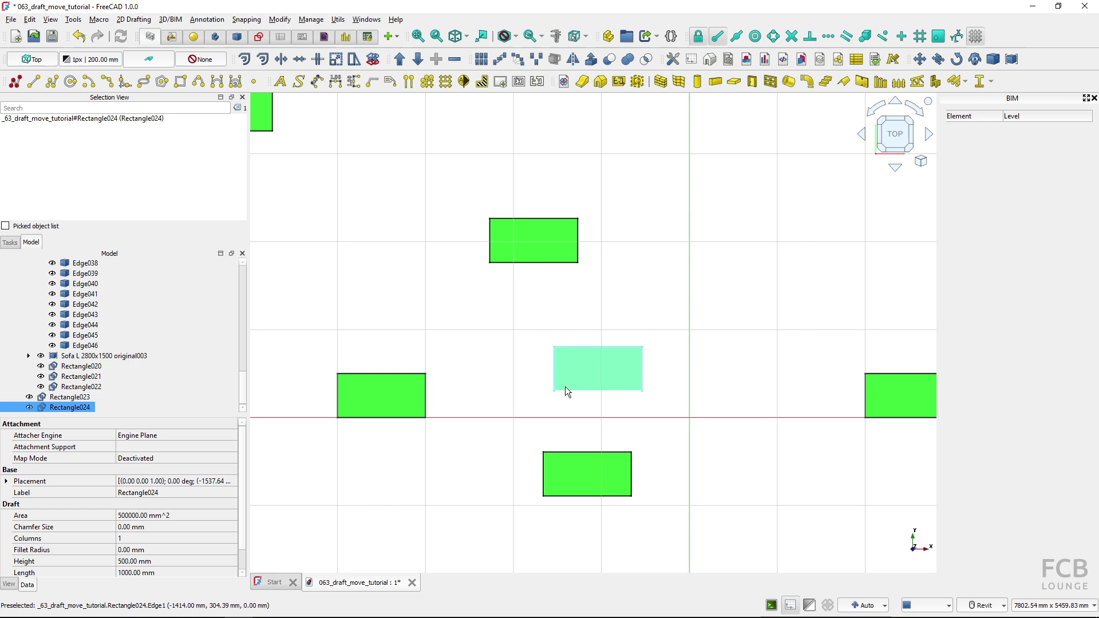
Move the new copy, Rectangle024, about 680 mm upward from its upper-left corner using the BIM Move tool.
click(919, 59)
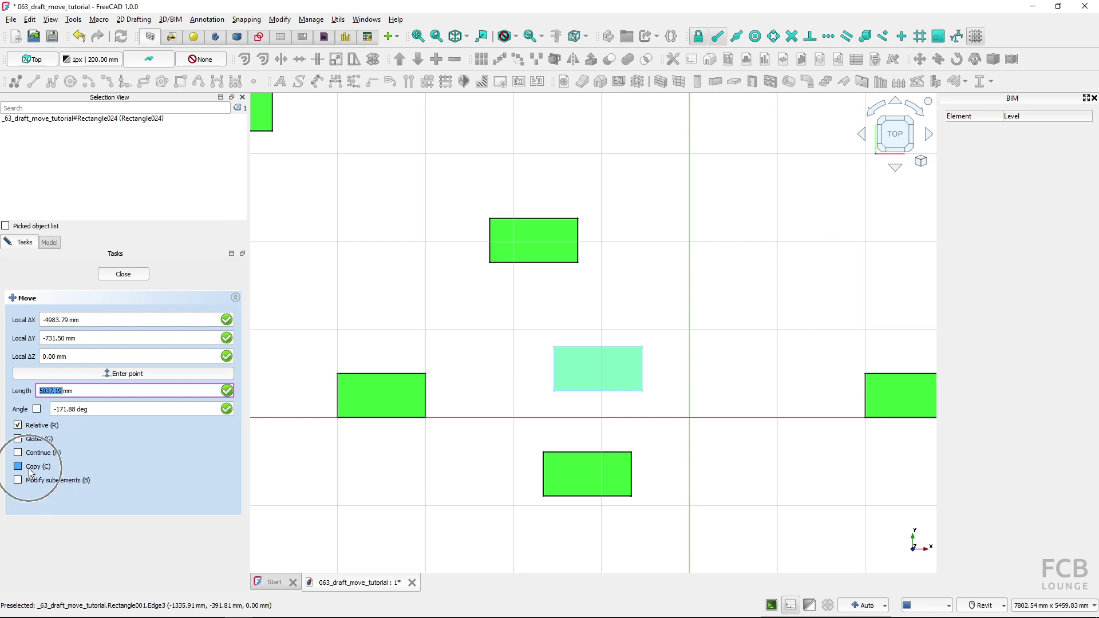
click(557, 335)
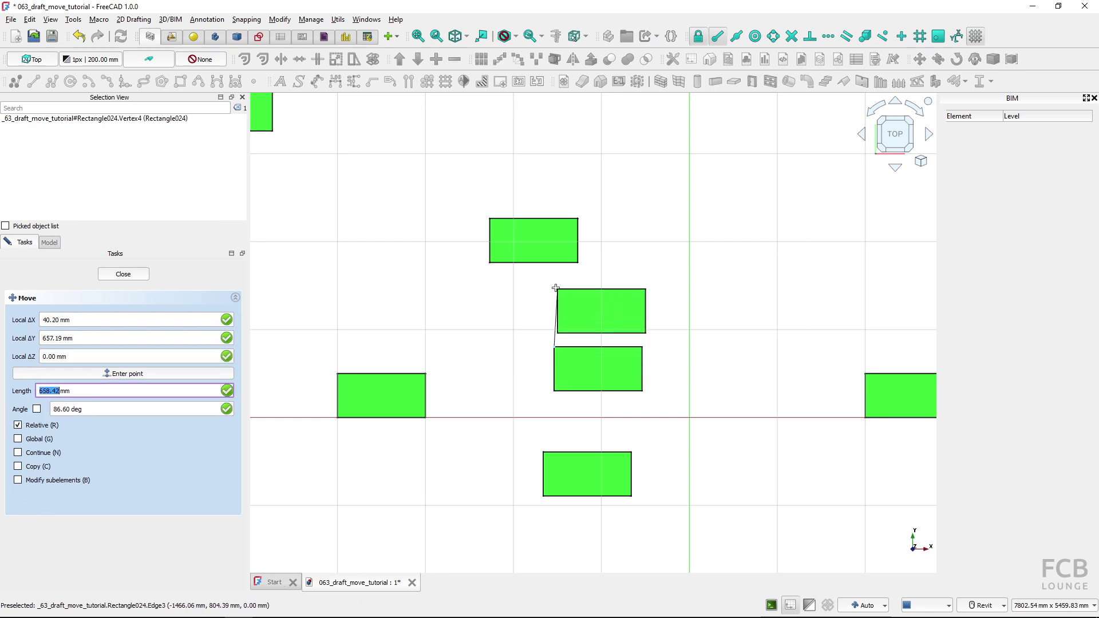
click(555, 288)
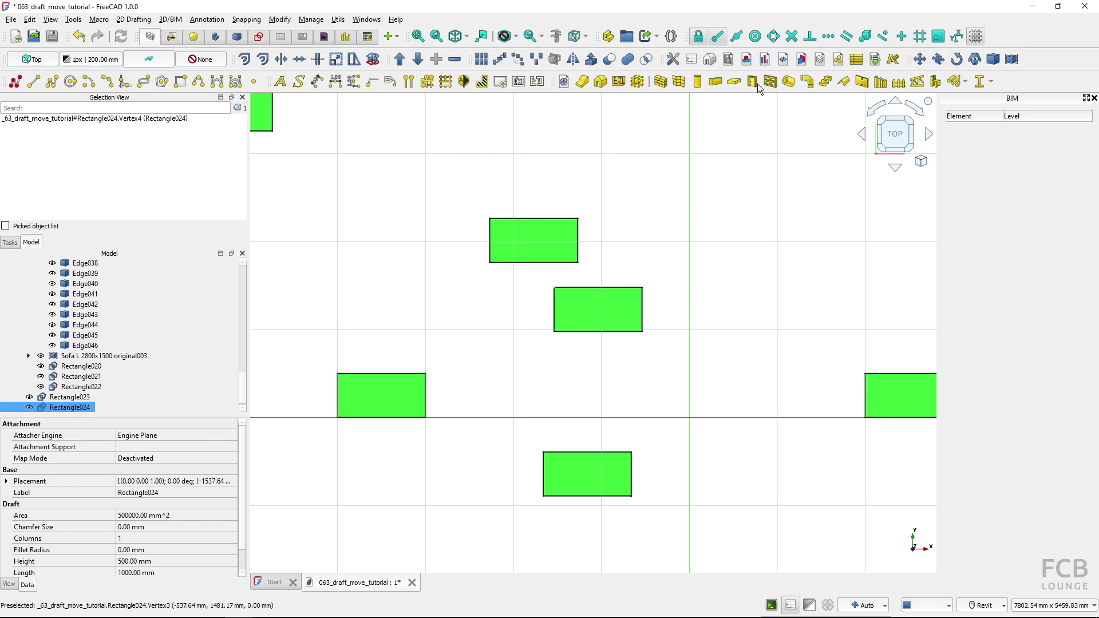
Return to the Draft workbench and move Rectangle up and to the left from its lower-left corner with Continue enabled.
click(171, 36)
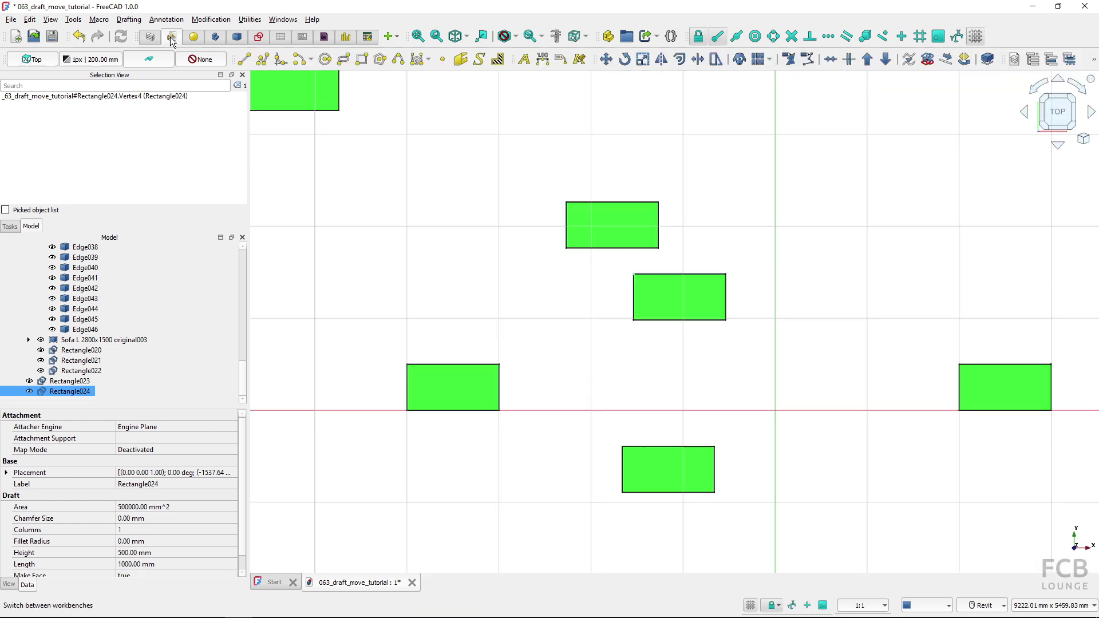
middle_drag(889, 300, 534, 310)
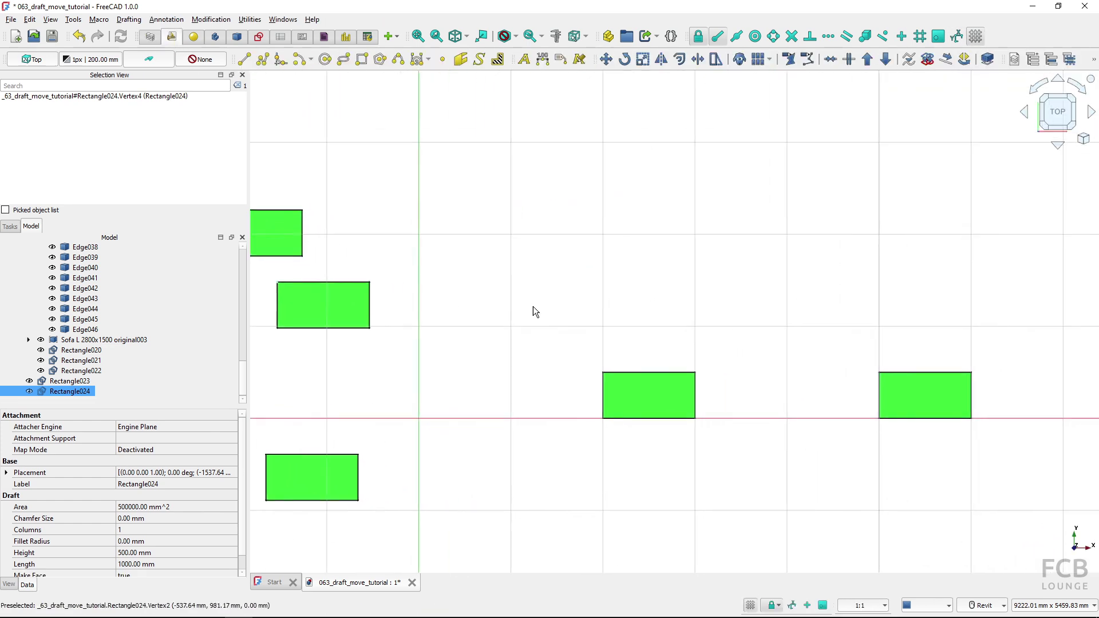
click(645, 386)
click(605, 60)
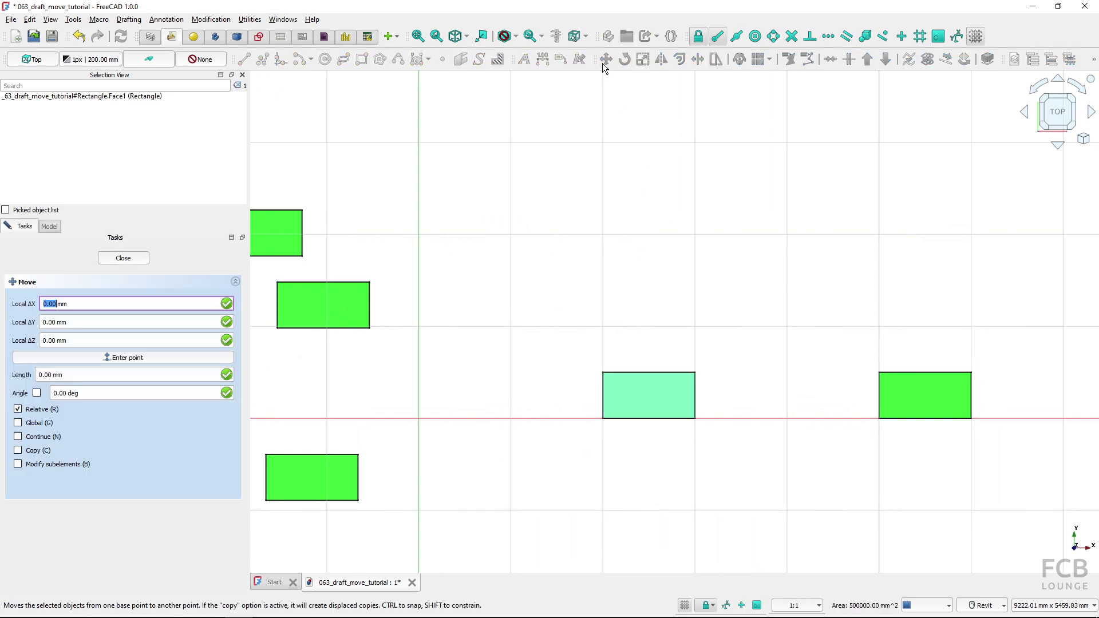
click(17, 438)
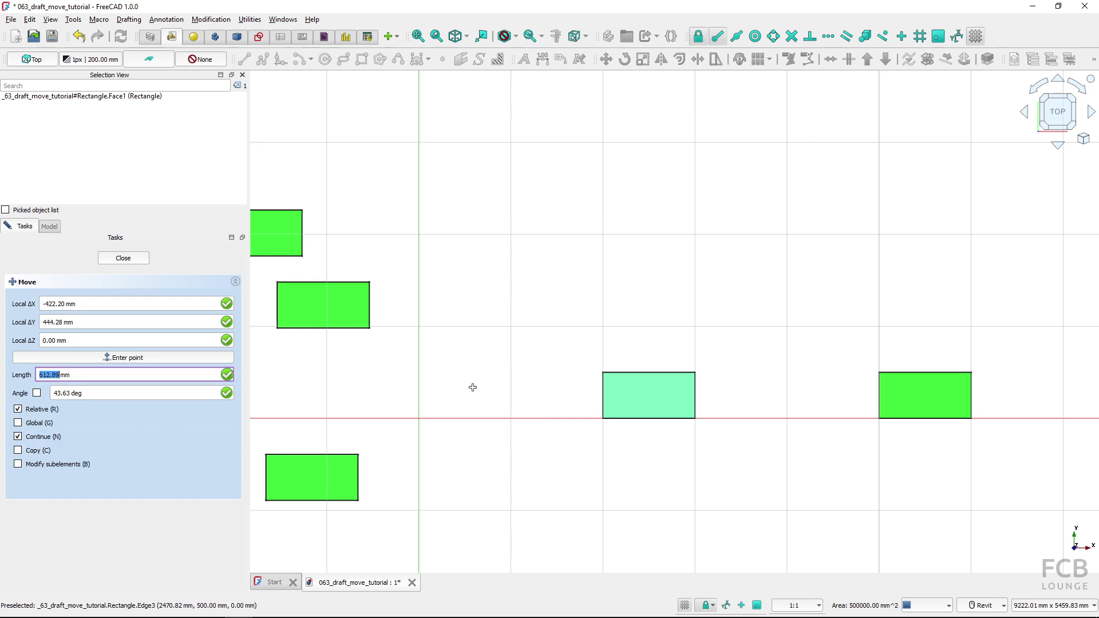
click(604, 420)
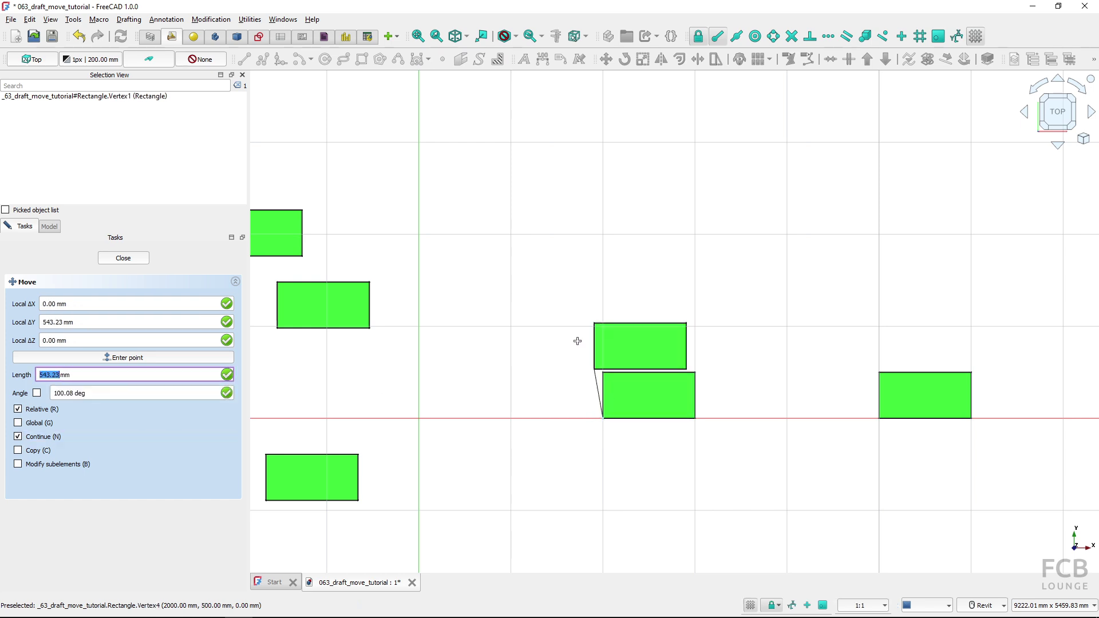
click(532, 283)
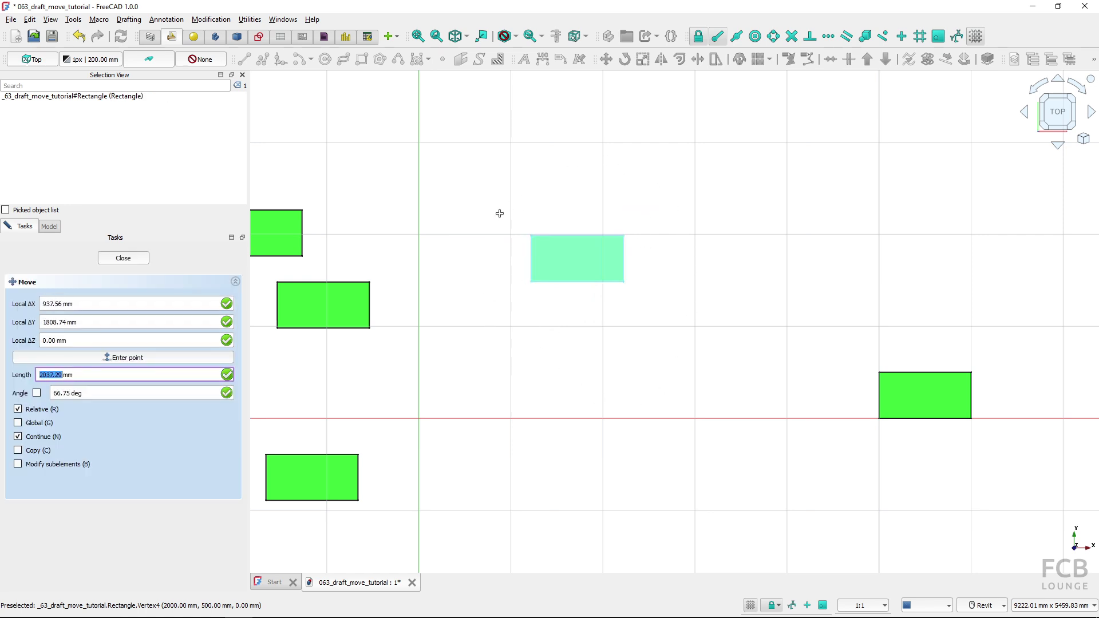
With Continue enabled, move Rectangle three more times to free points, once from its lower-left corner and twice from its lower-right corner, and end the command.
click(532, 282)
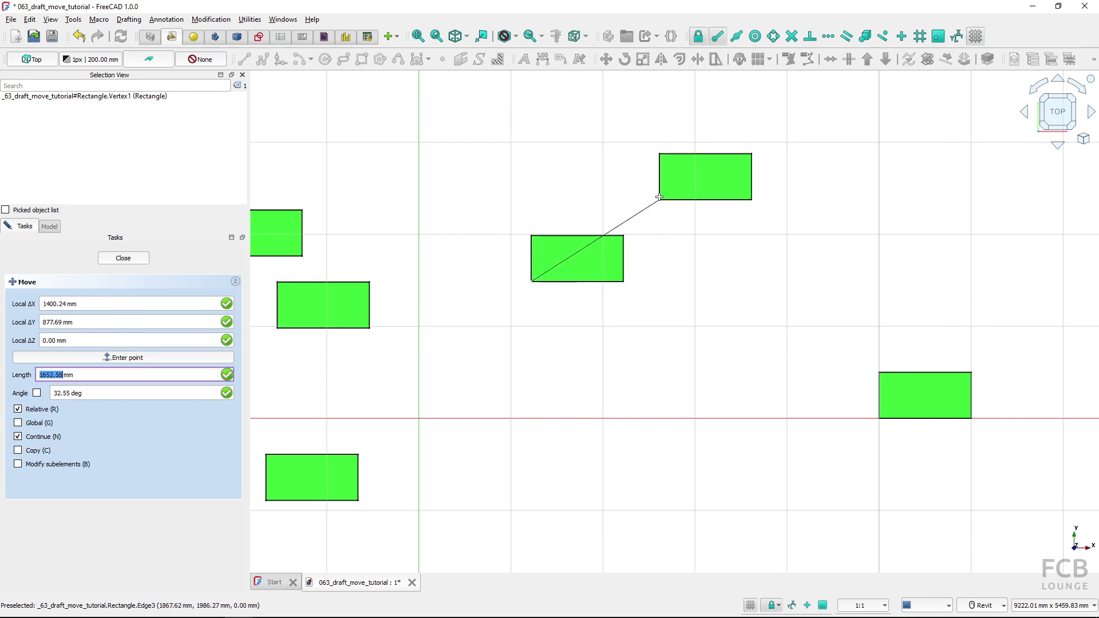
click(665, 179)
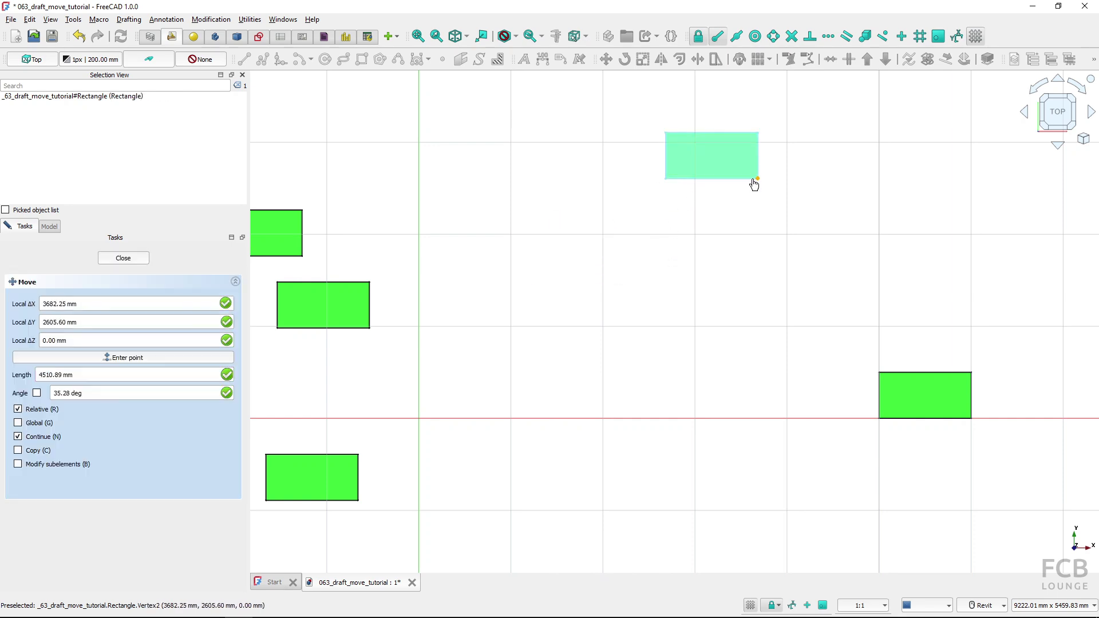
click(758, 179)
click(535, 371)
click(535, 370)
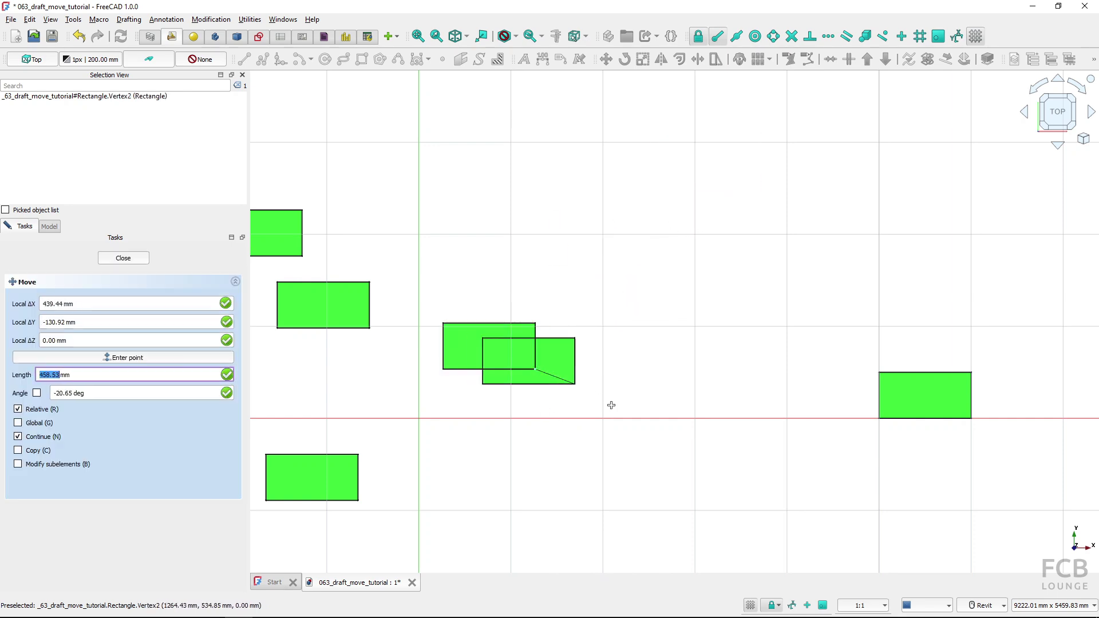
click(666, 462)
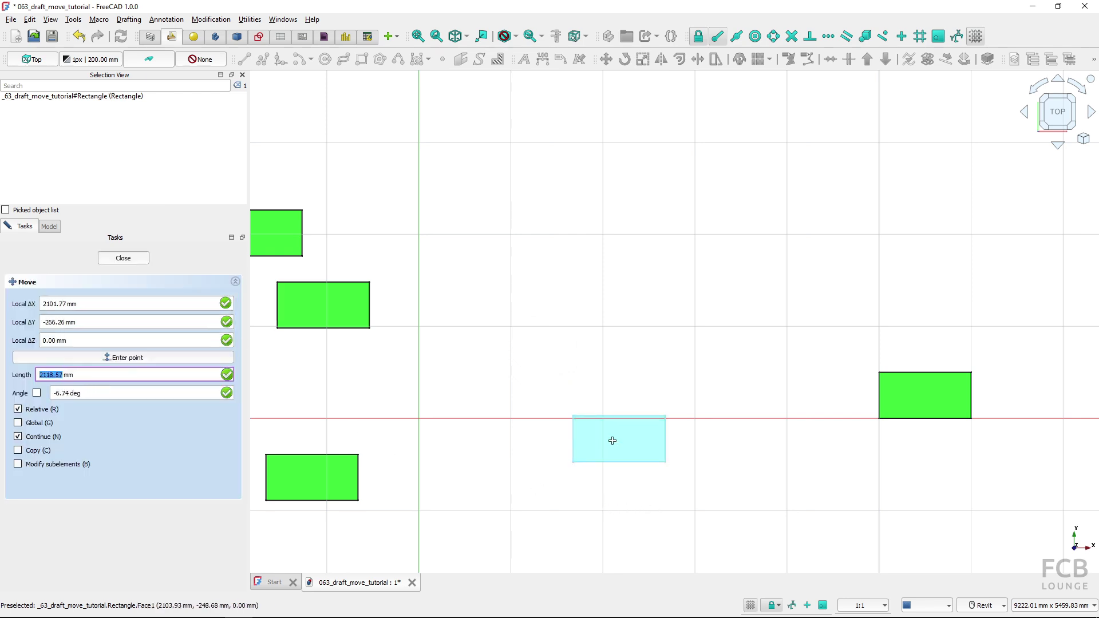
click(138, 261)
click(662, 313)
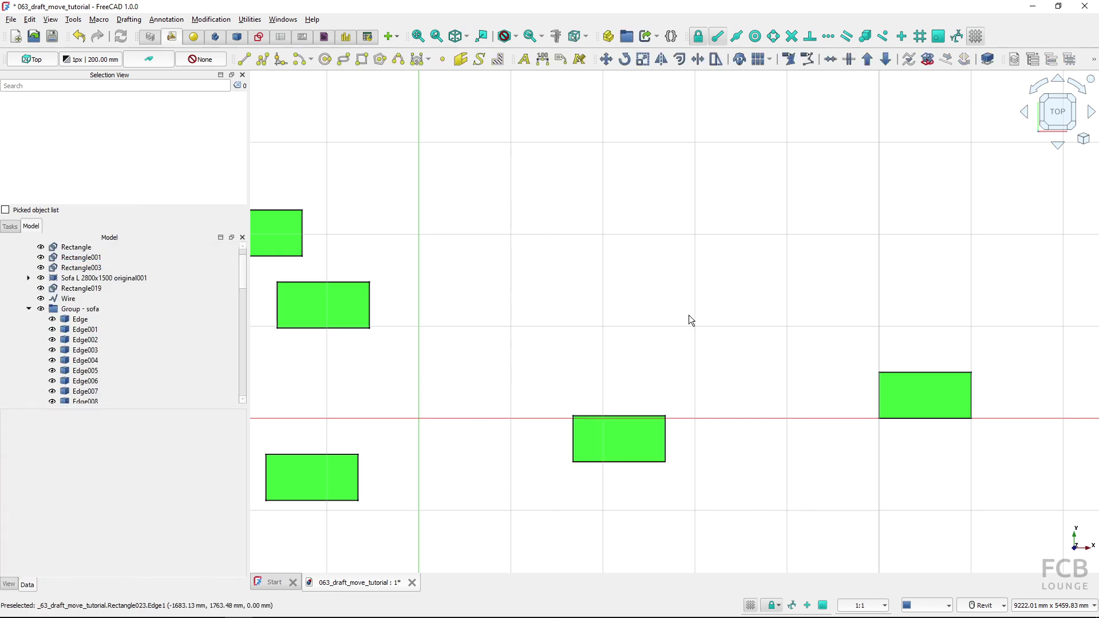
Move only Wire's upper edge from its right endpoint about 690 mm left and 370 mm up, with Continue disabled and Modify subelements enabled.
middle_drag(797, 309, 565, 305)
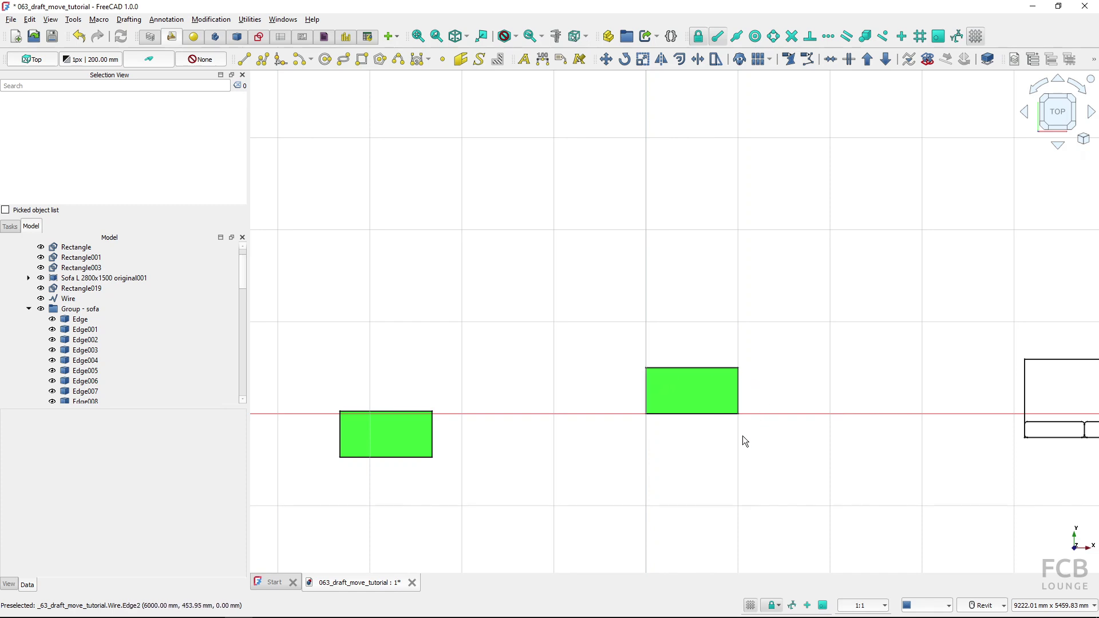
click(693, 370)
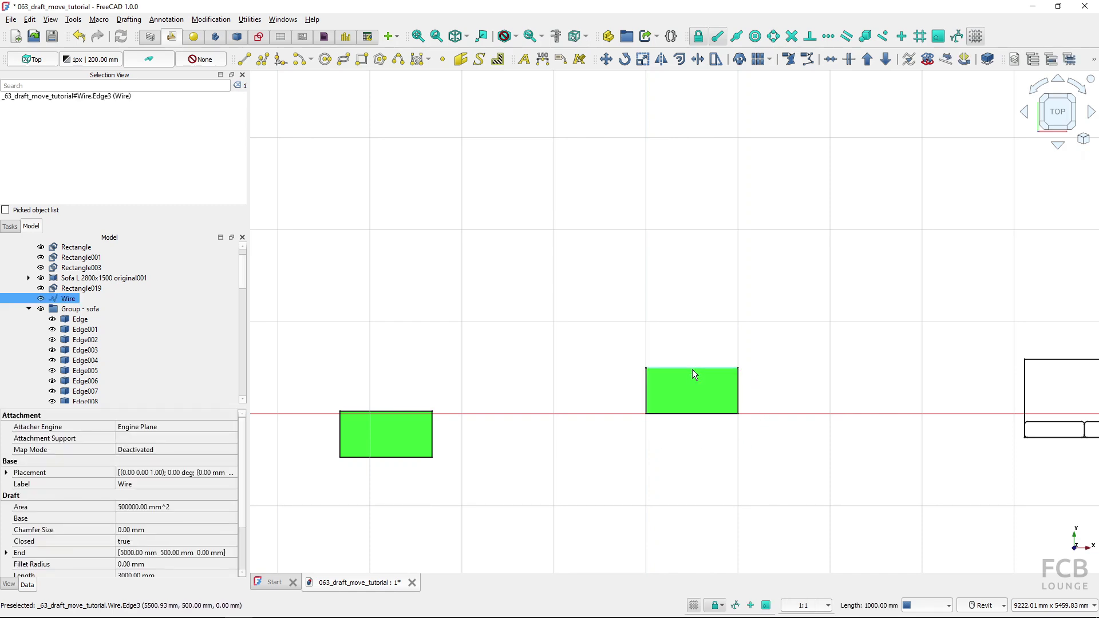
click(100, 98)
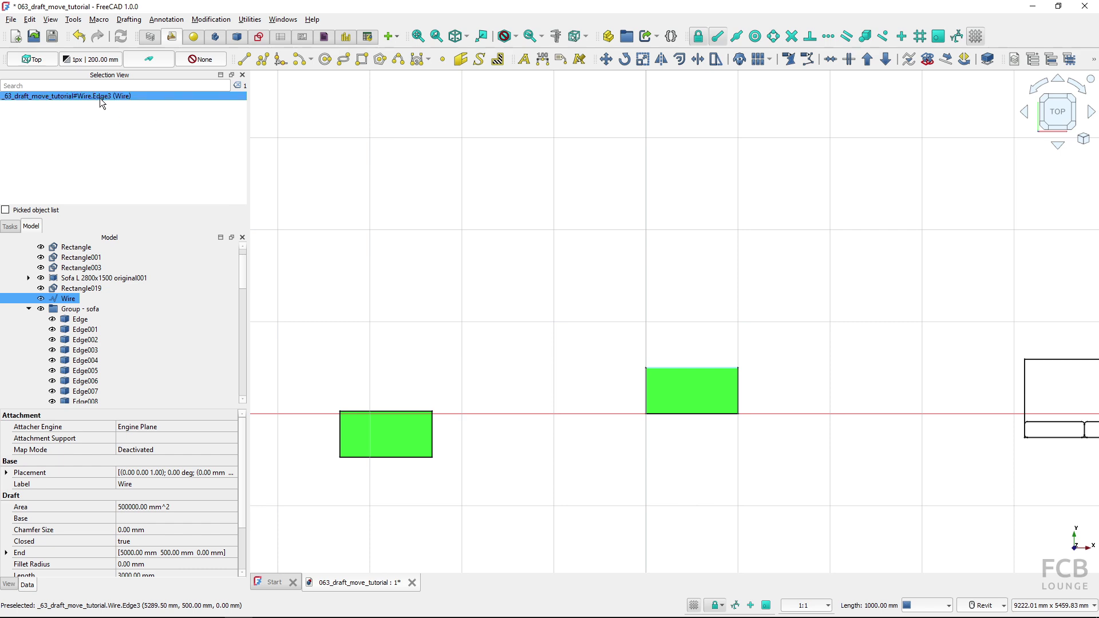
click(100, 98)
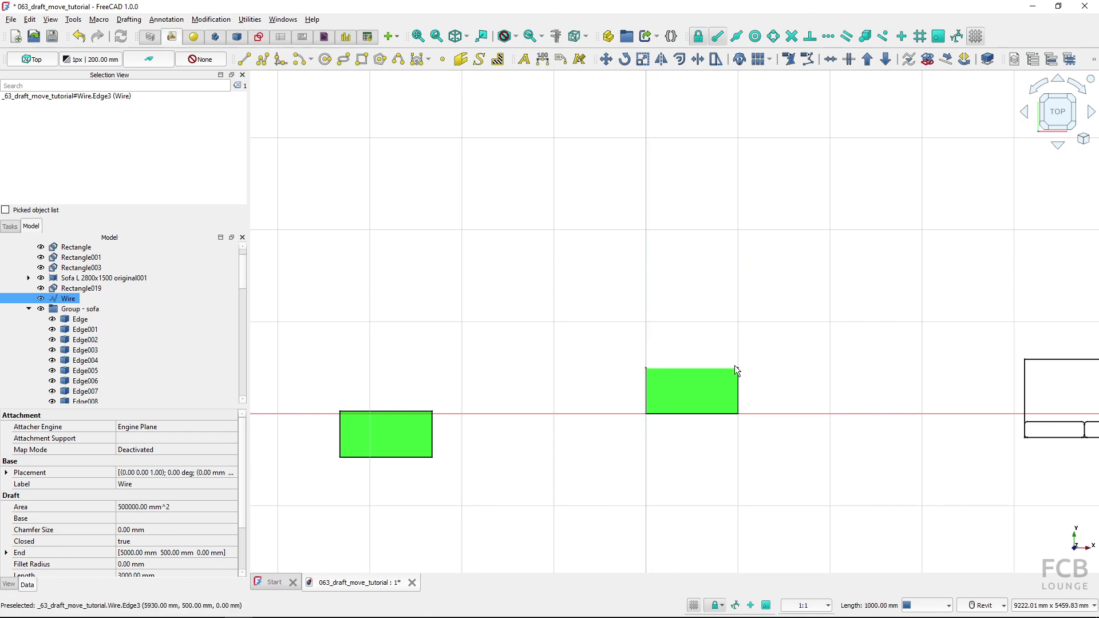
click(606, 59)
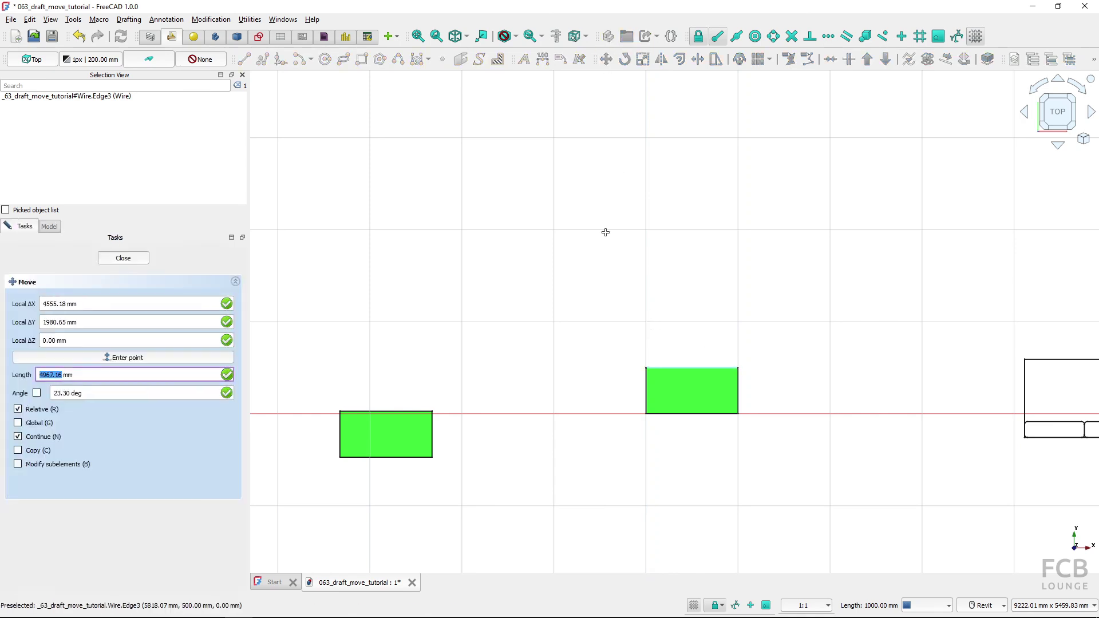
click(26, 439)
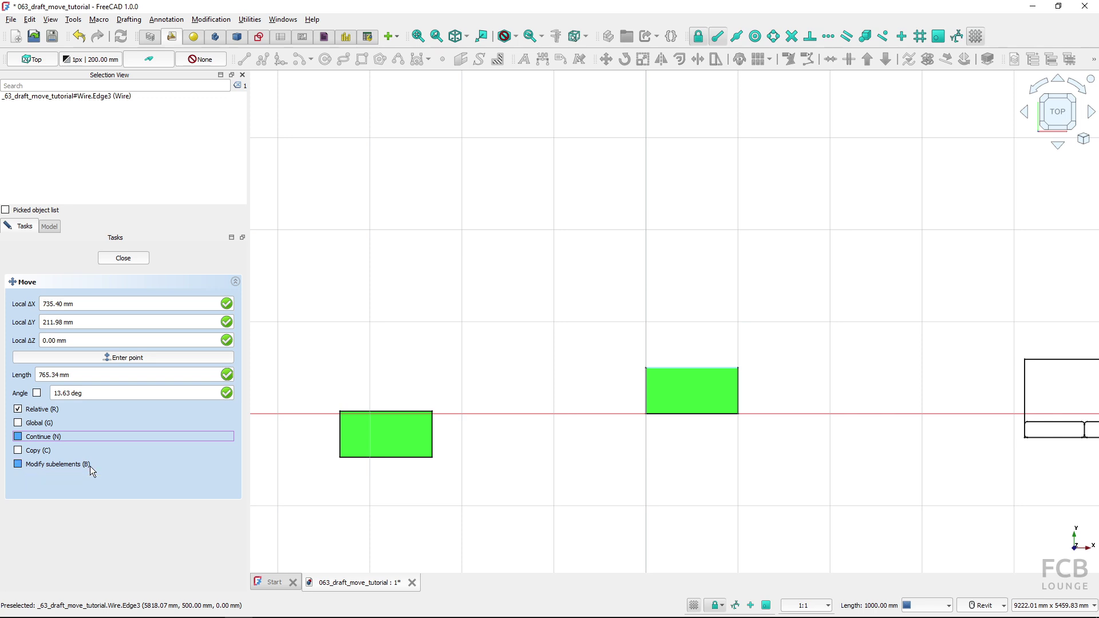
click(95, 98)
click(19, 465)
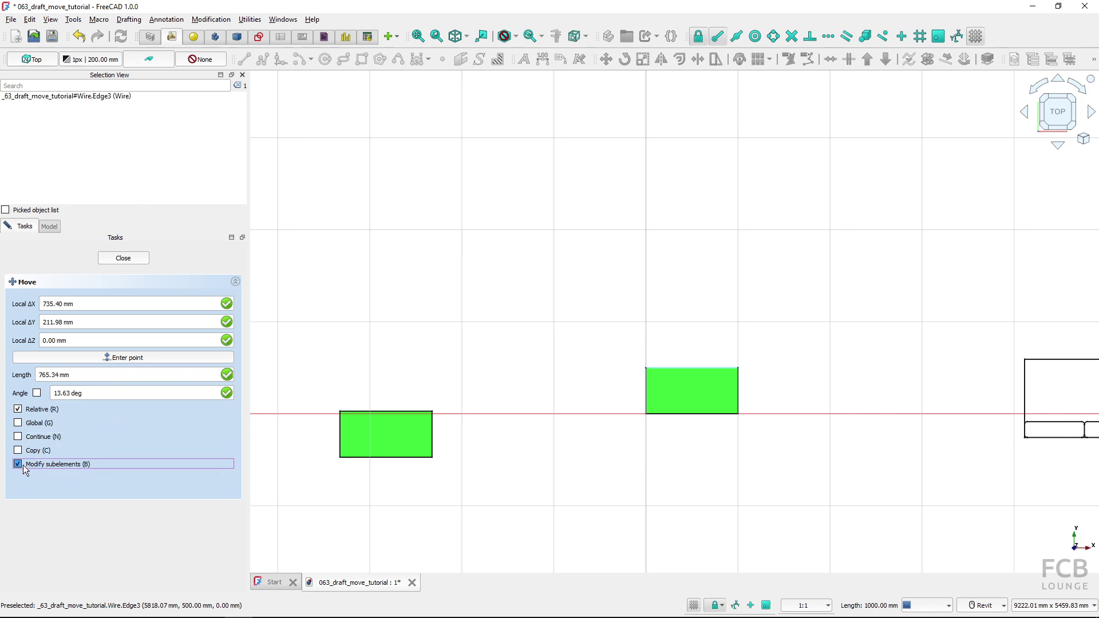
click(738, 368)
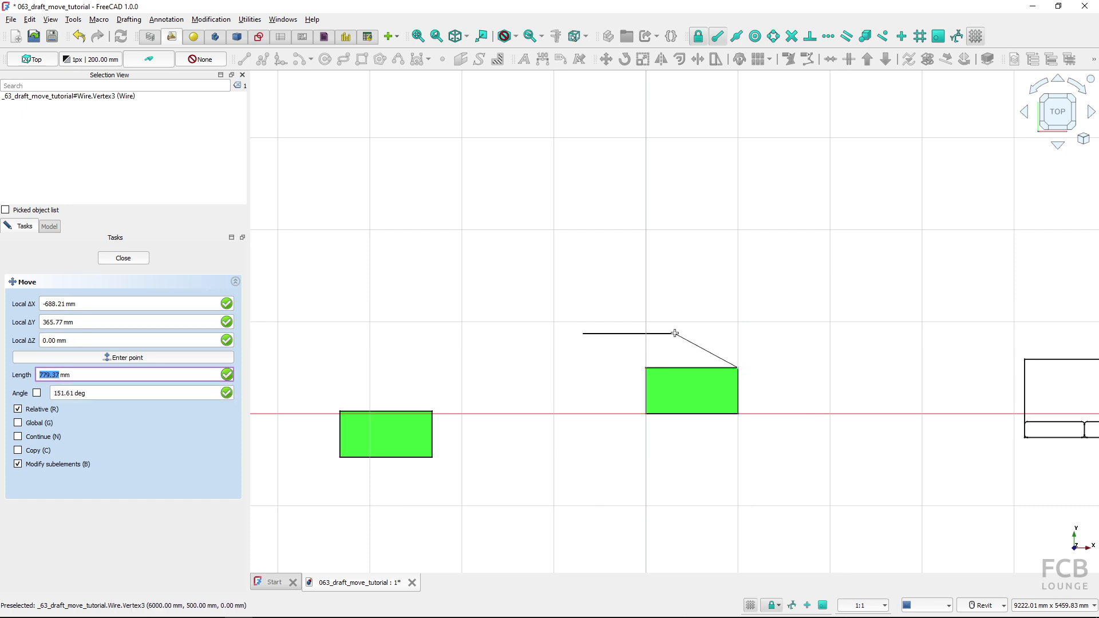
click(675, 334)
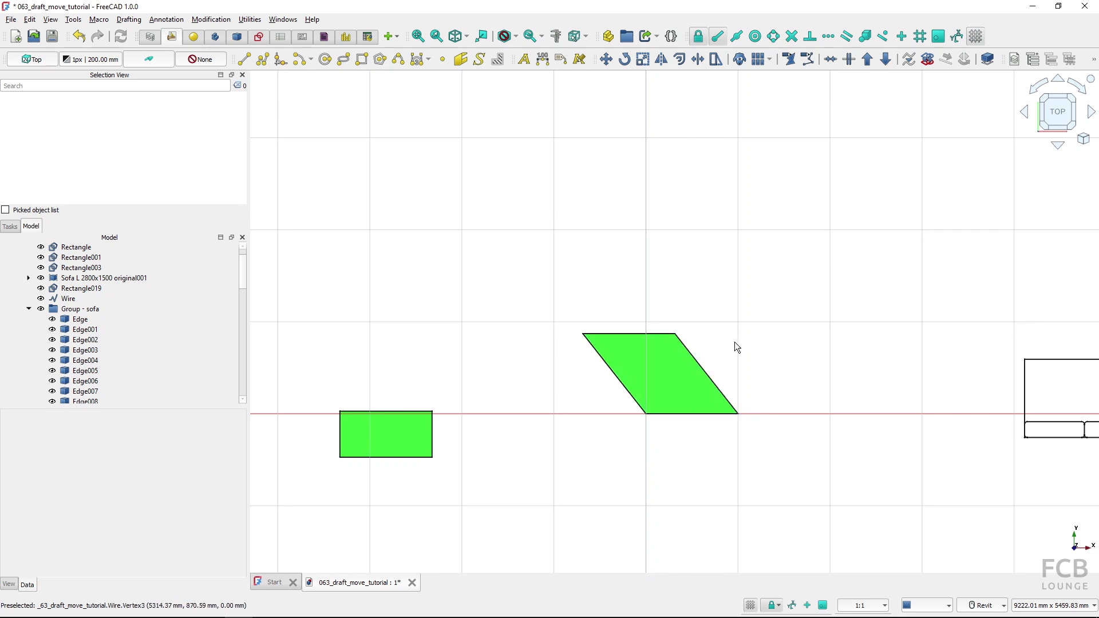
Disable the Move tool's Modify subelements option with Wire's slanted right edge selected, and close the tool without moving anything.
click(697, 366)
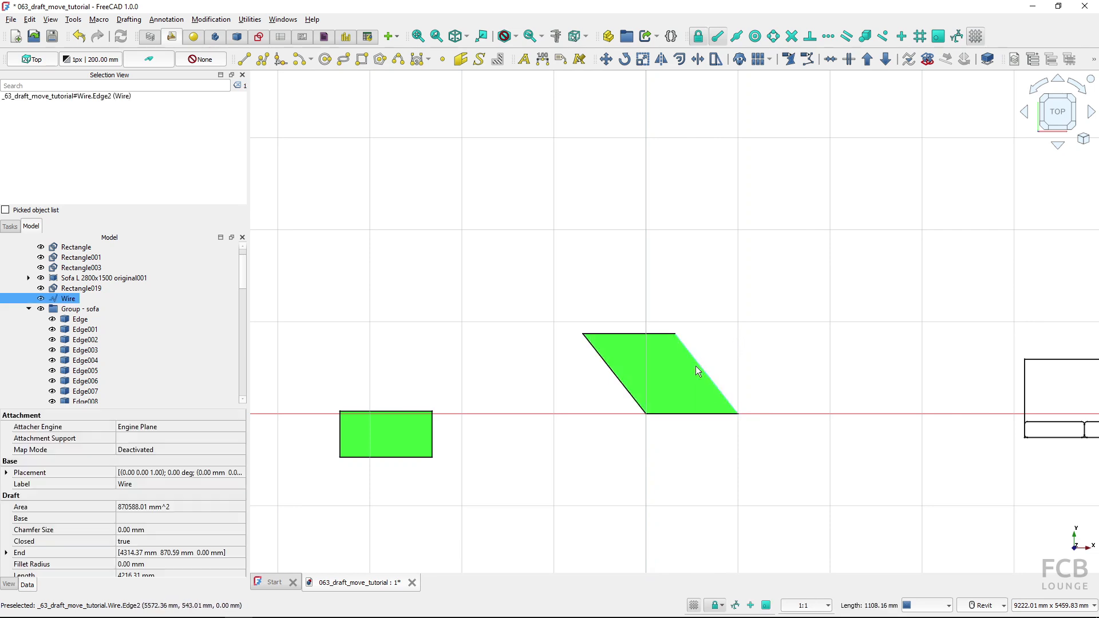
click(606, 59)
click(41, 465)
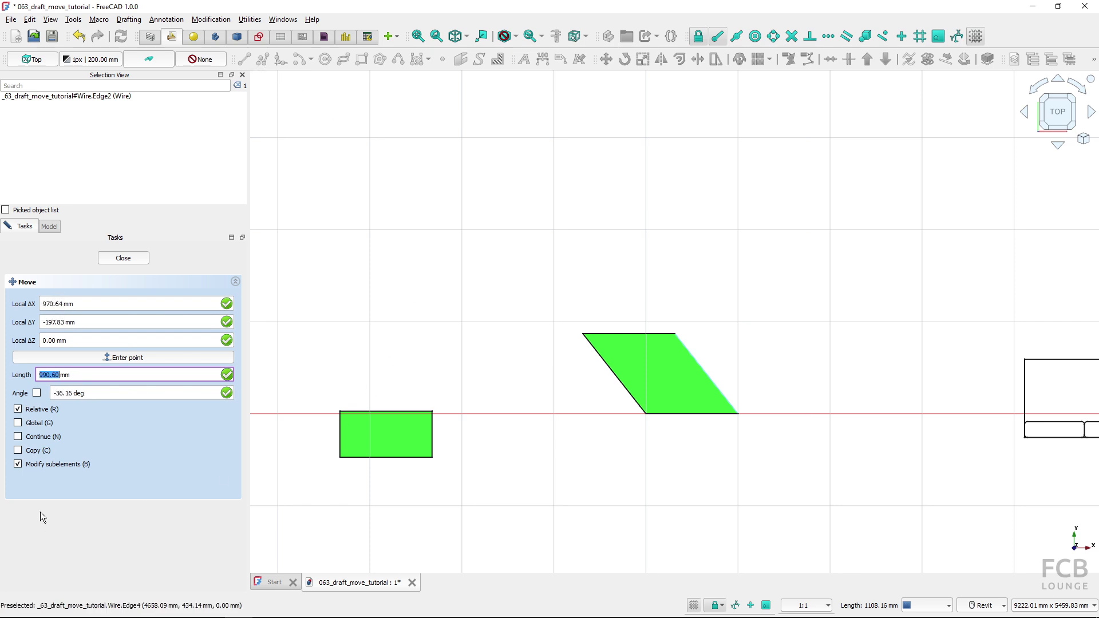
click(17, 465)
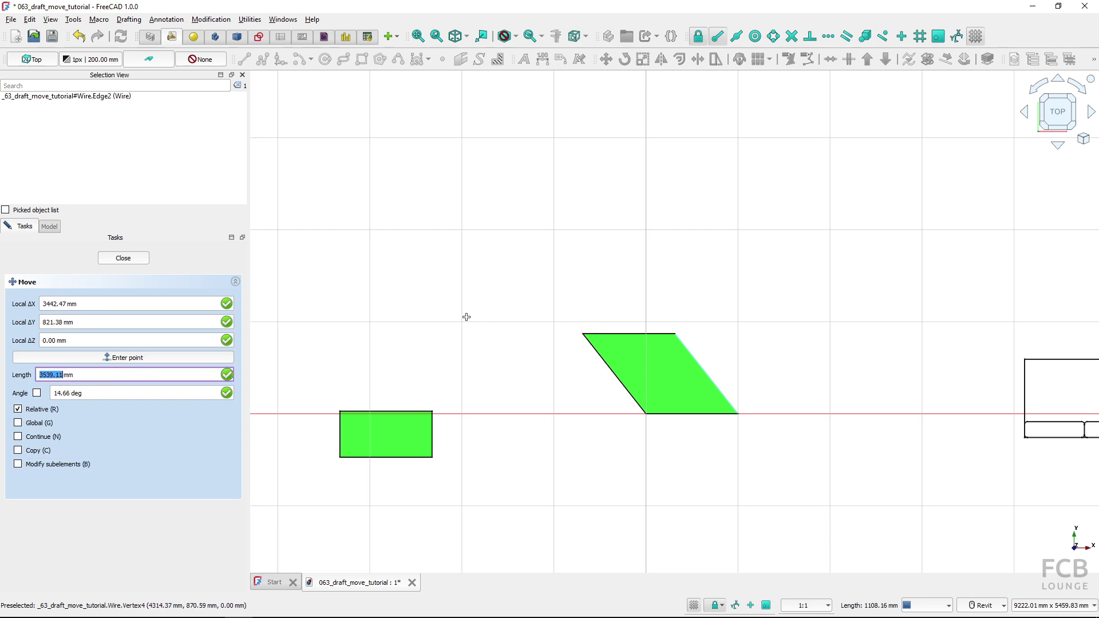
click(117, 263)
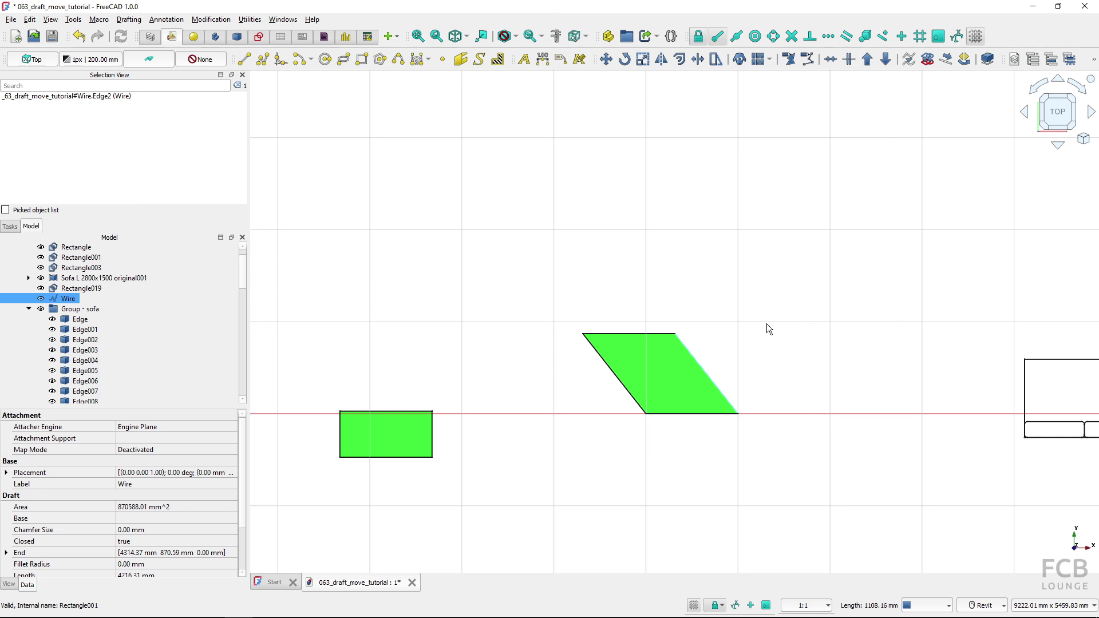
Examine the sofa in Group - sofa by selecting several of its edges one at a time, and clear the selection.
middle_drag(922, 323, 659, 295)
click(455, 322)
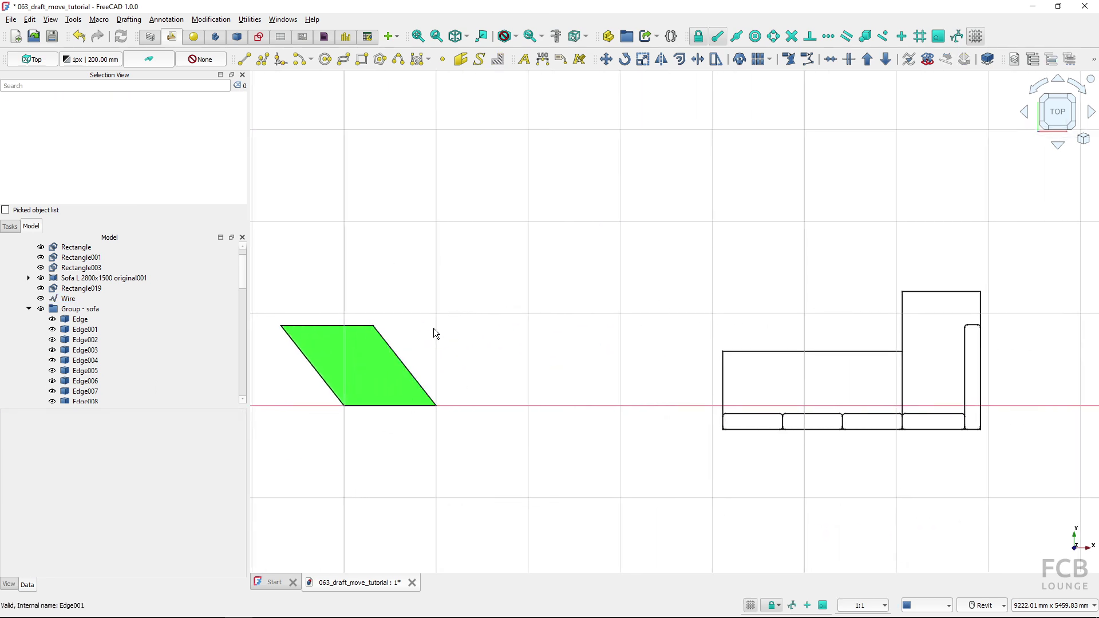
middle_drag(815, 287, 629, 280)
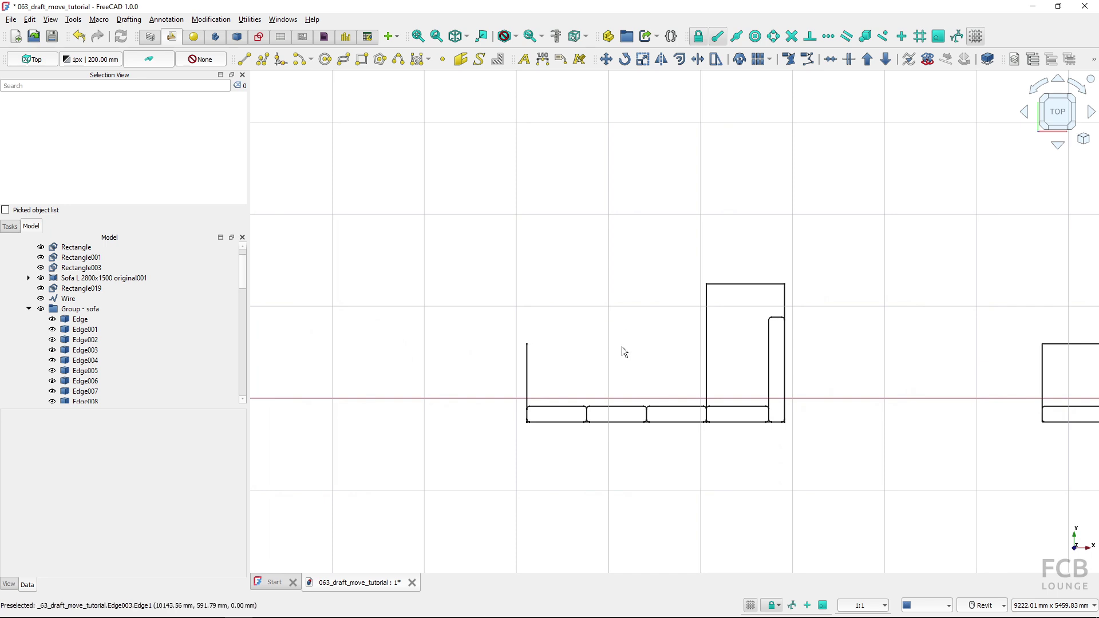
click(623, 347)
click(611, 406)
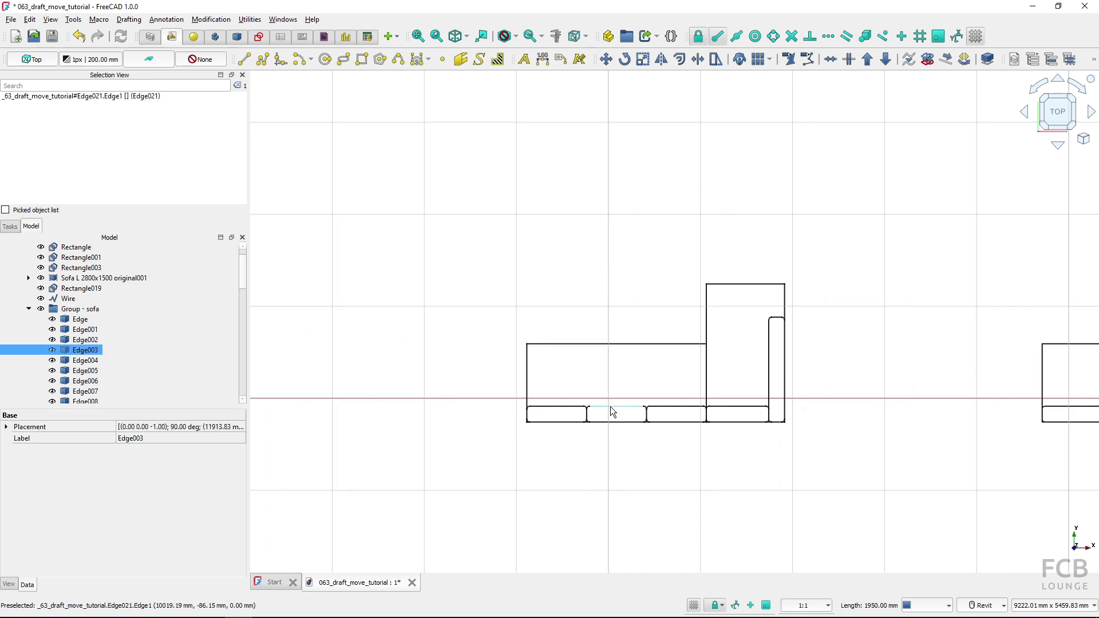
click(690, 406)
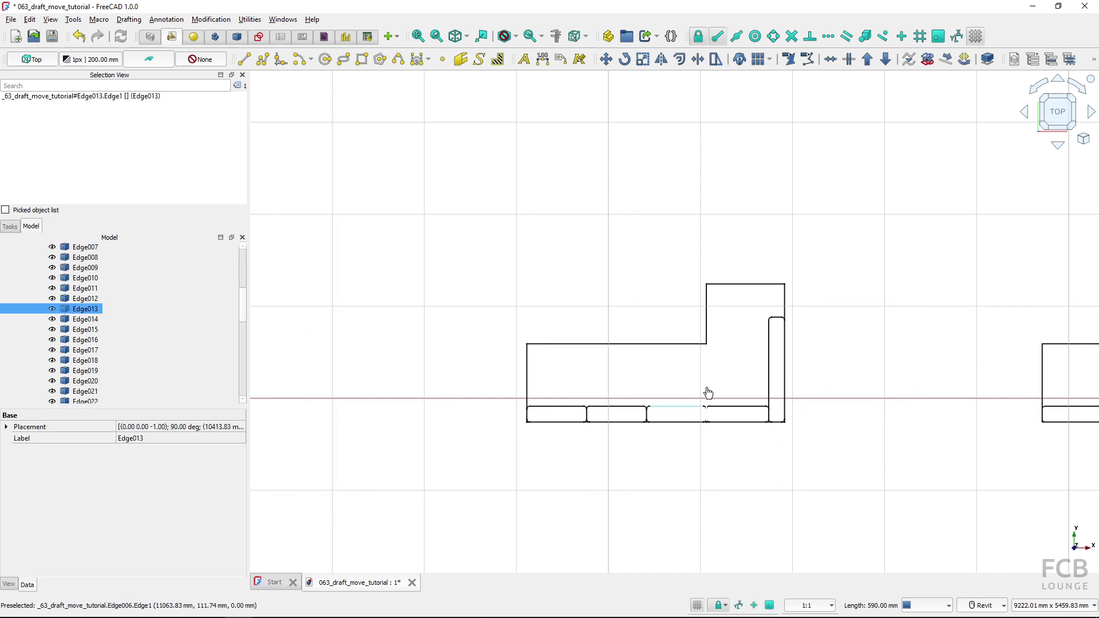
click(708, 393)
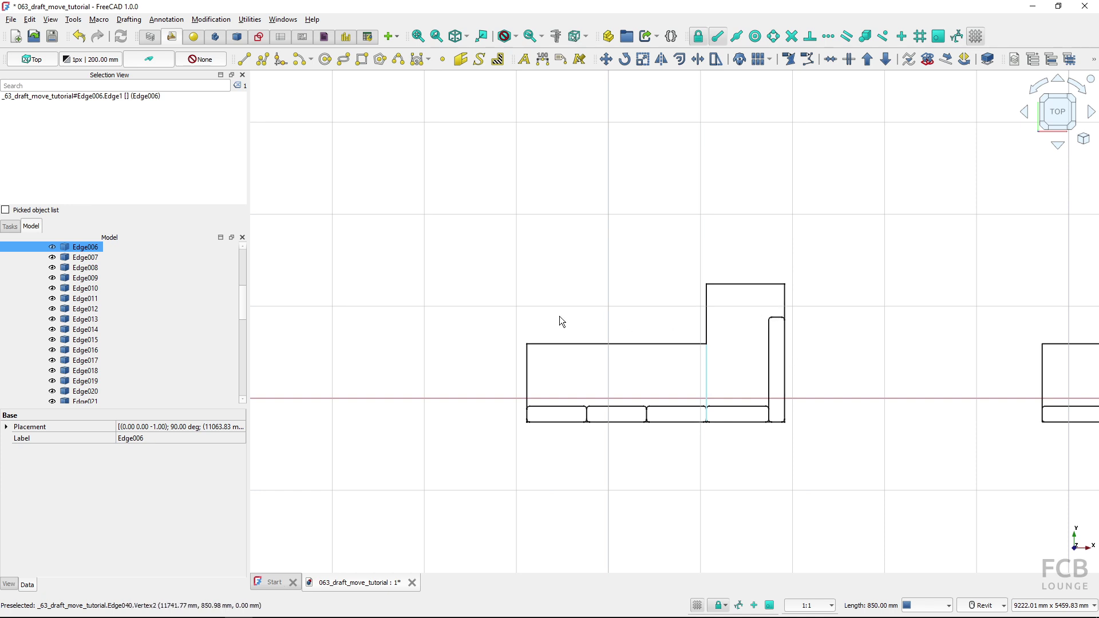
click(542, 293)
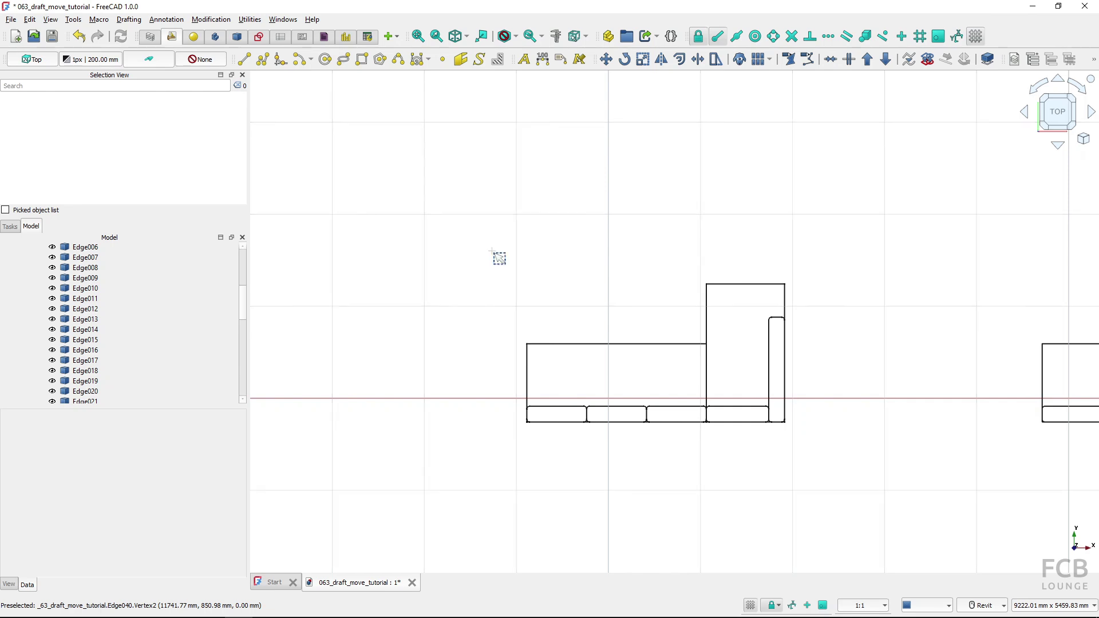
Select all edges of the Group - sofa outline together and move them from the seat's upper-left corner about 970 mm left and 1800 mm up.
drag(493, 252, 825, 458)
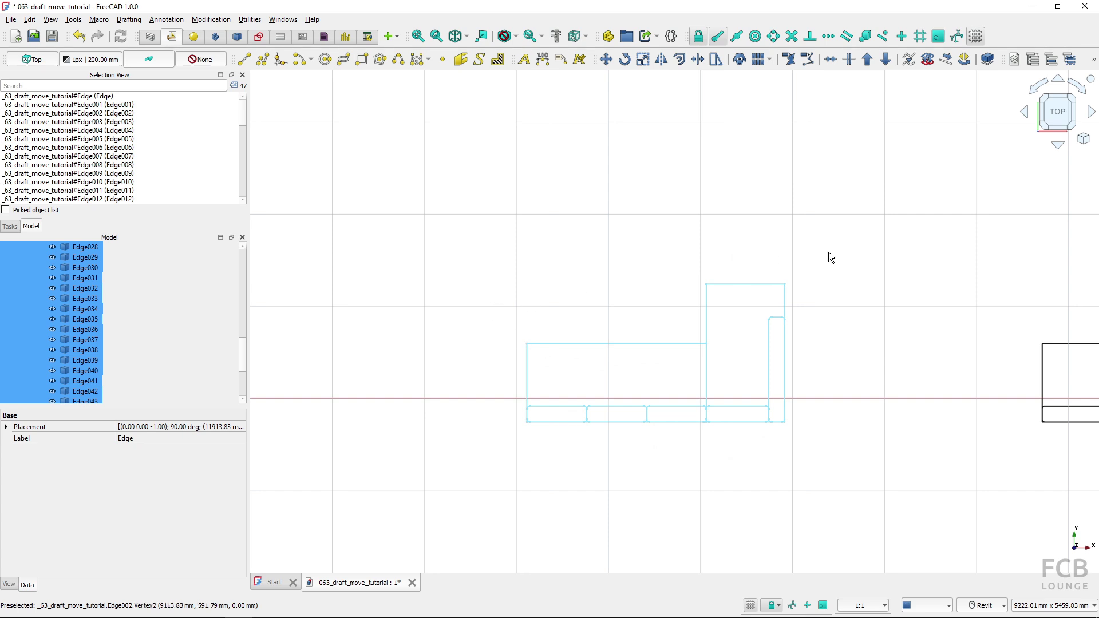
click(606, 59)
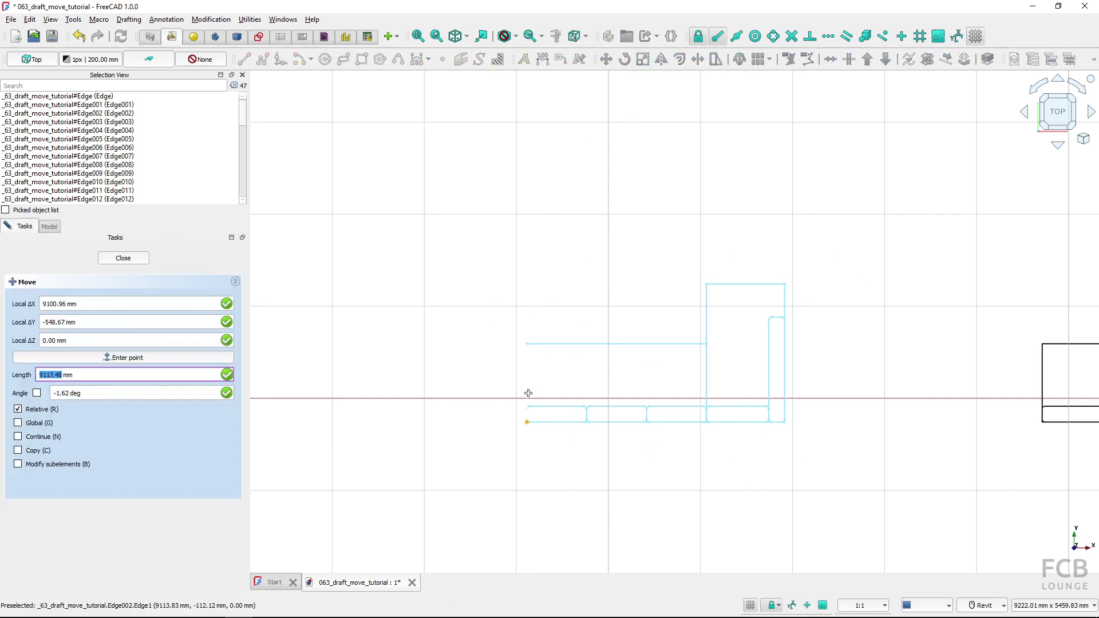
click(526, 342)
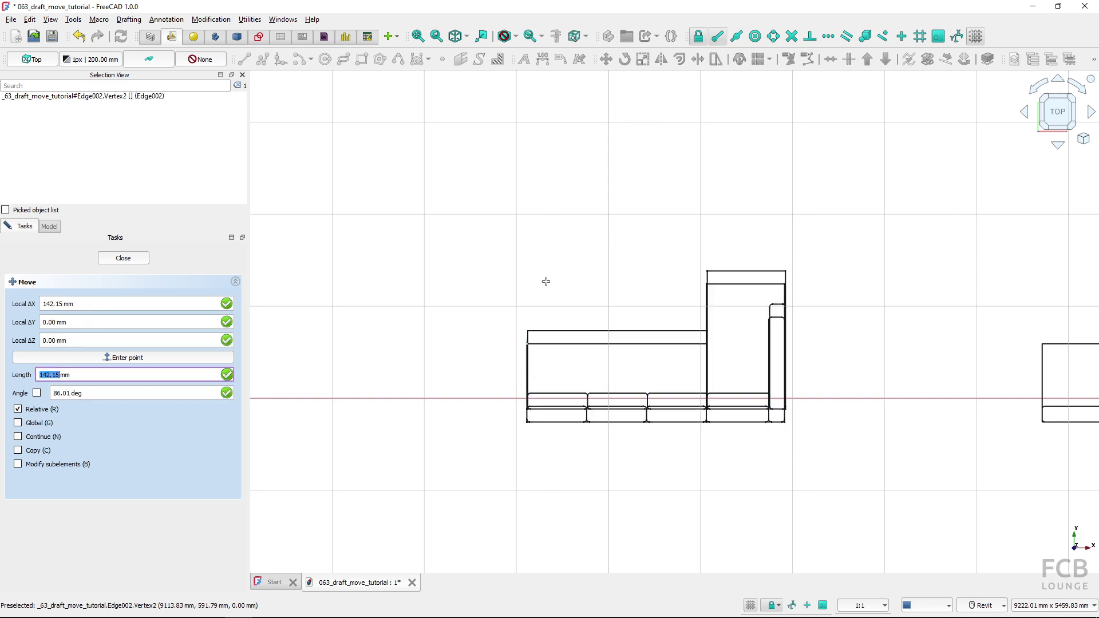
click(437, 177)
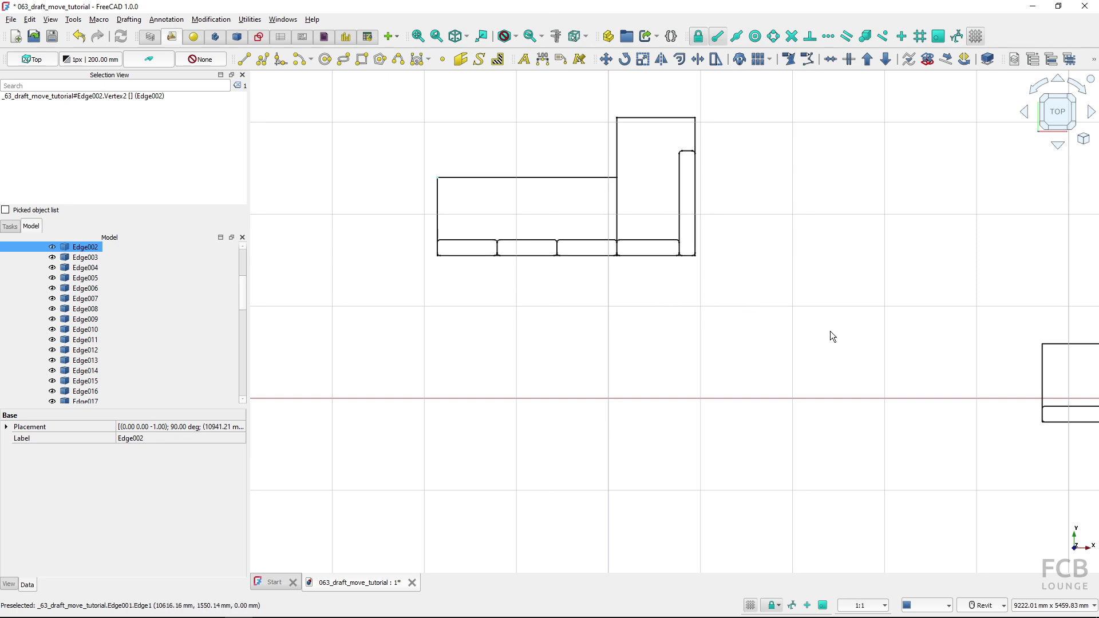
Move the whole compound Sofa L 2800x1500 original001 from its lower-left corner to the upper-left corner of the neighbouring sofa's tall section.
middle_drag(964, 327, 403, 338)
scroll(403, 338, down, 1)
middle_drag(574, 301, 476, 326)
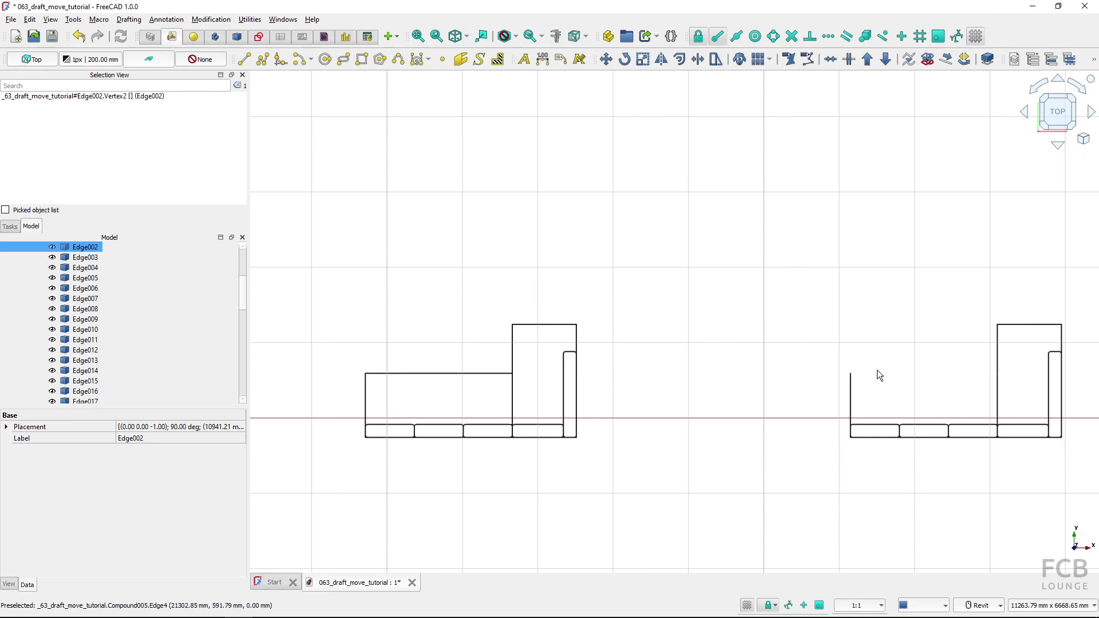
click(903, 373)
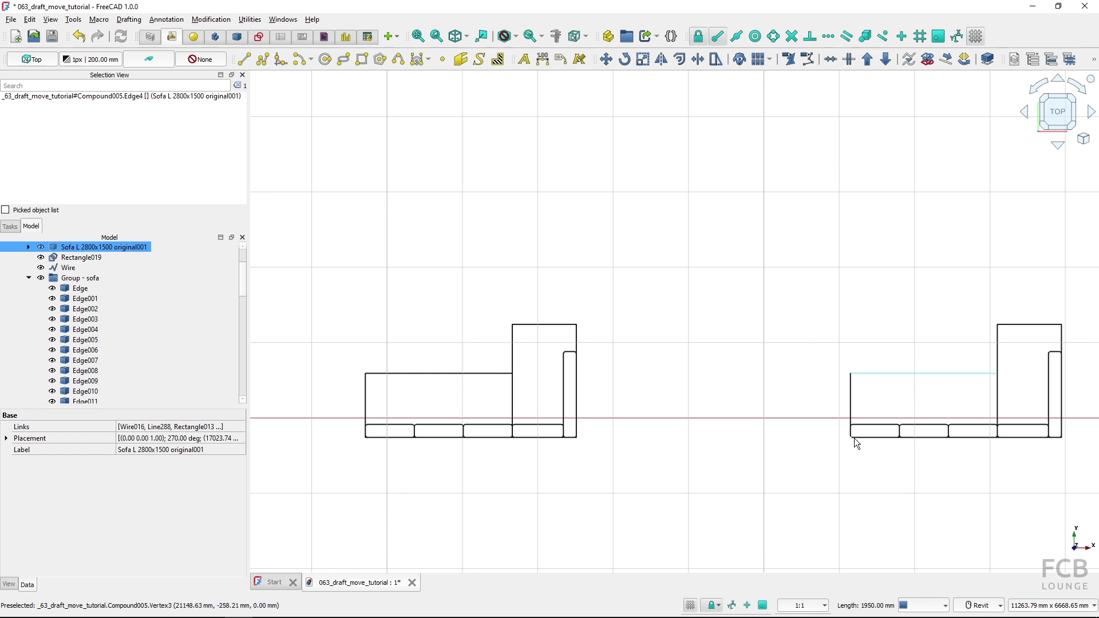
key(ctrl)
double_click(895, 373)
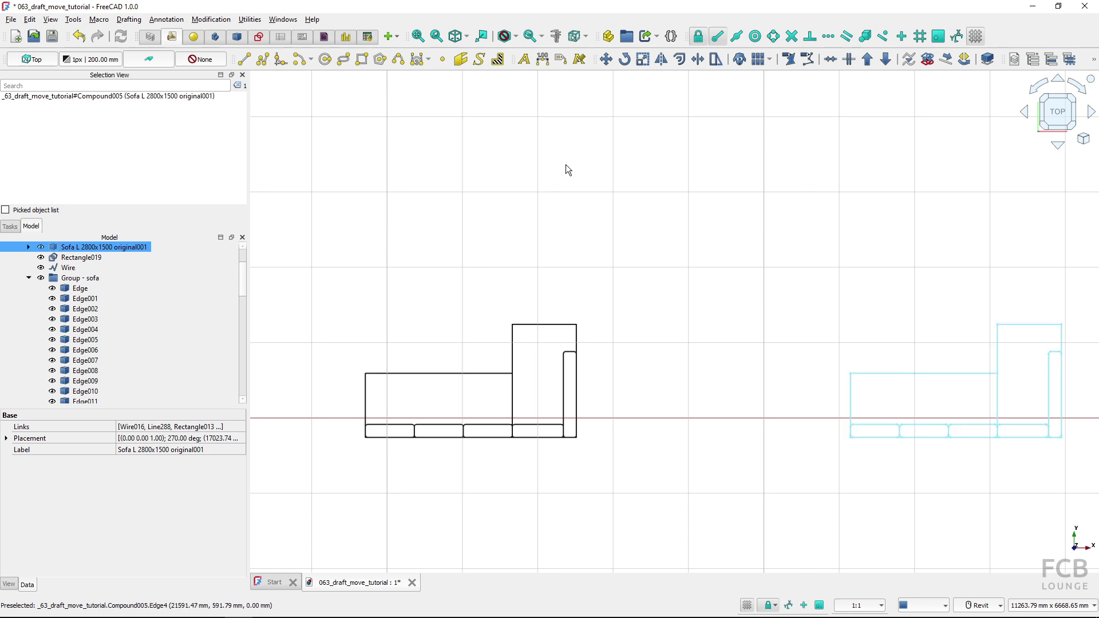
click(606, 59)
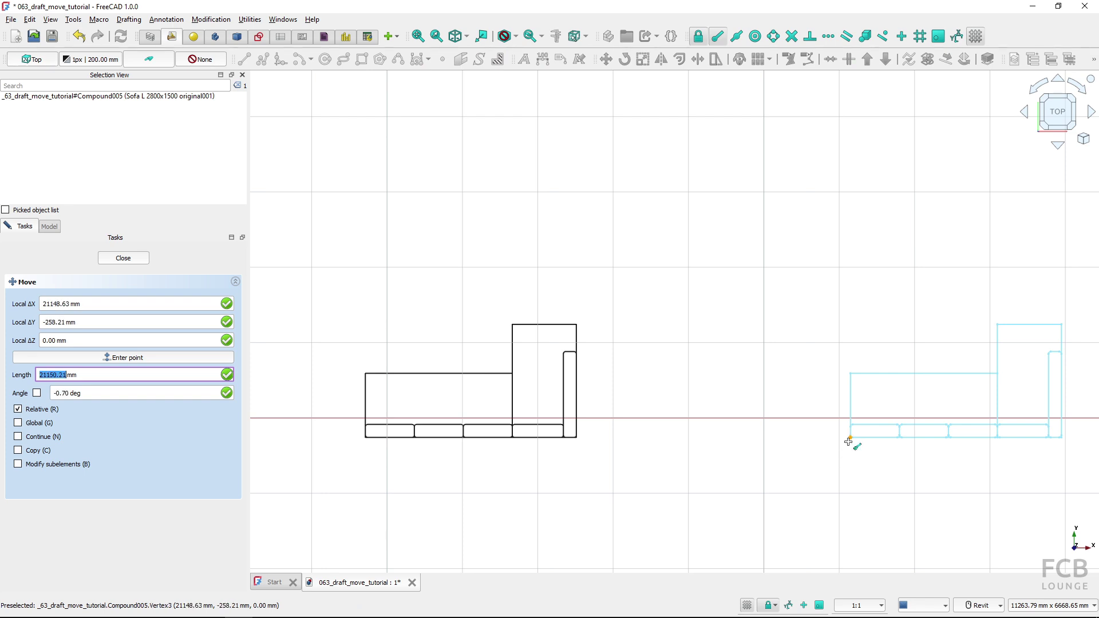
click(848, 441)
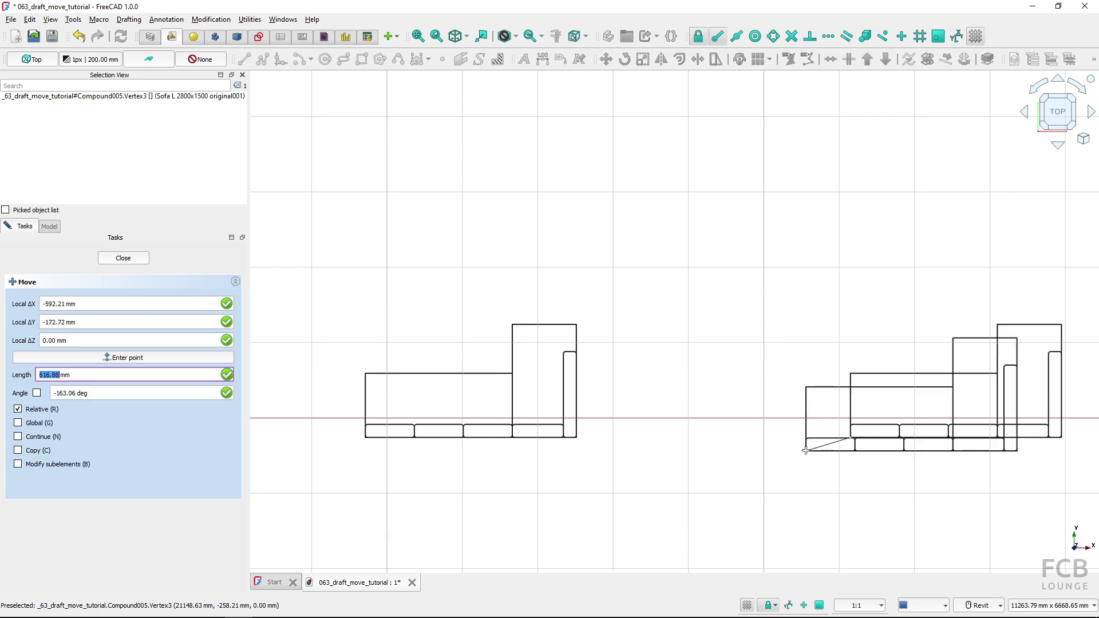
click(522, 324)
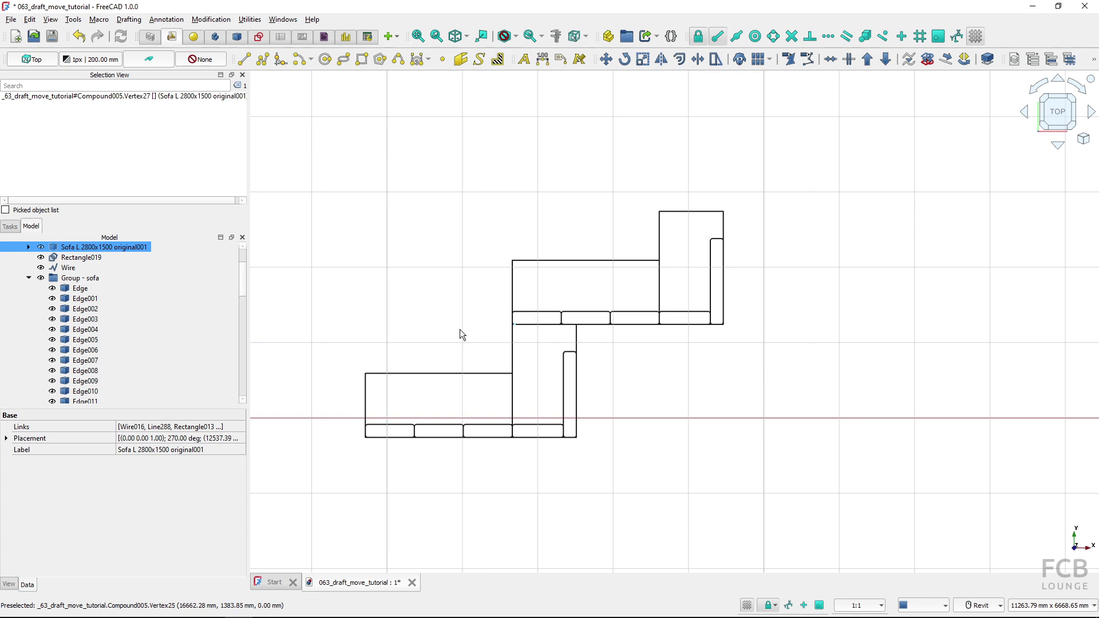
middle_drag(404, 336, 552, 330)
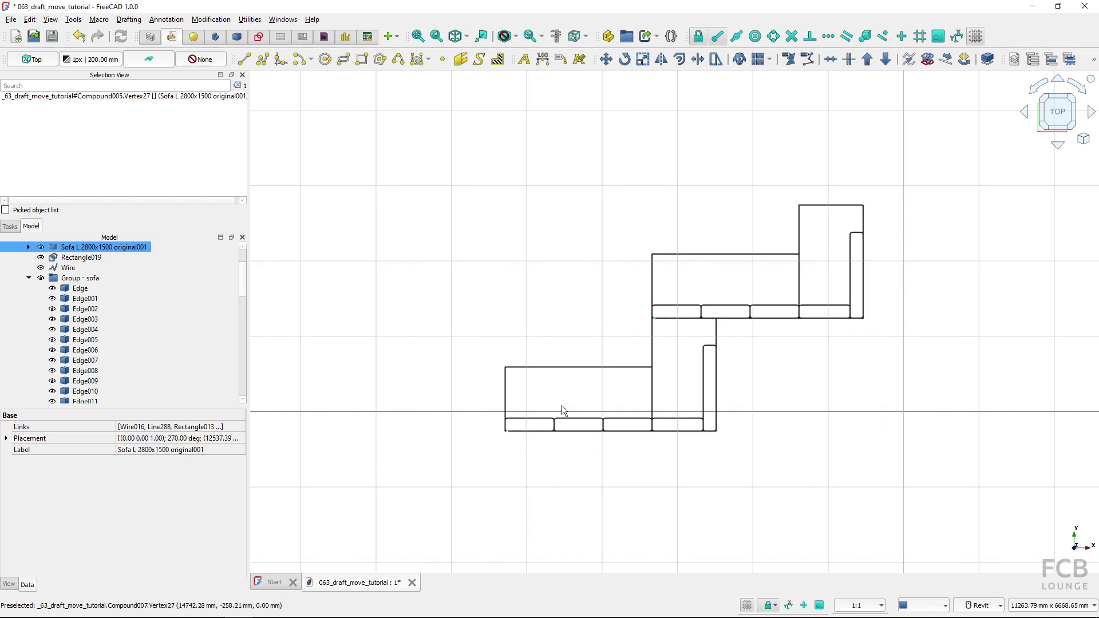
Move the compound Sofa L 2800x1500 original001 from its lower-right corner to the lower-left corner of the neighbouring sofa.
click(798, 273)
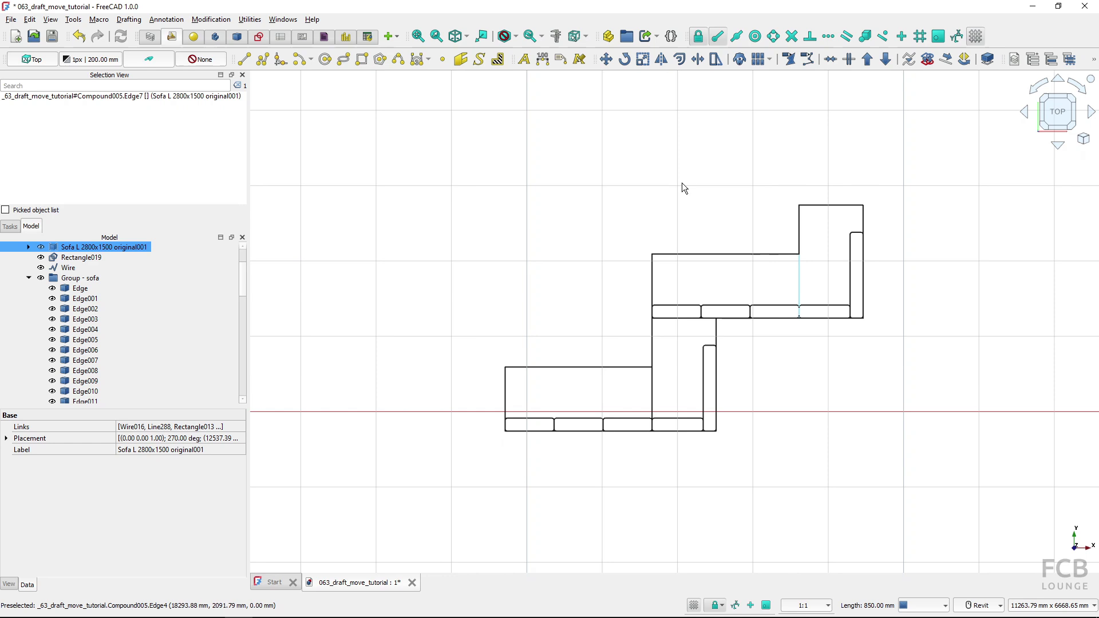
click(599, 60)
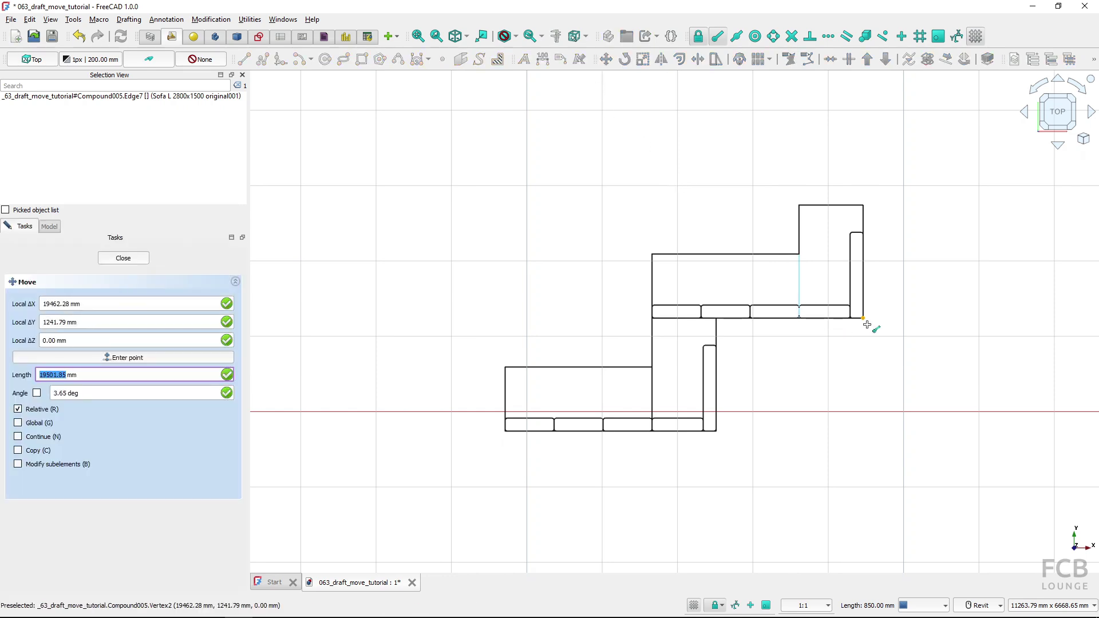
click(866, 319)
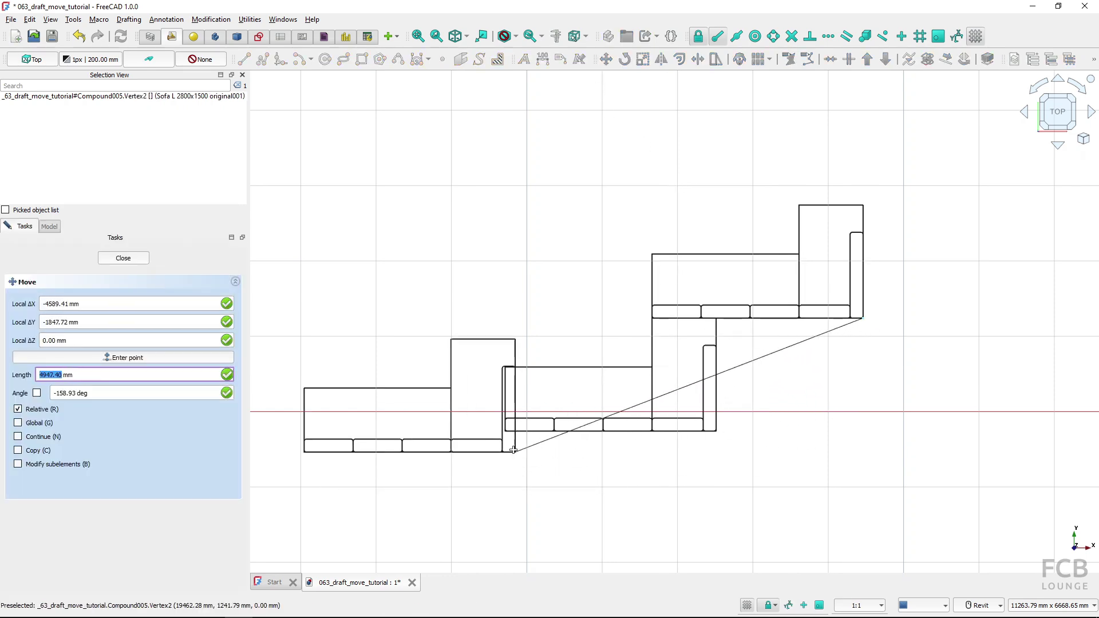
click(503, 440)
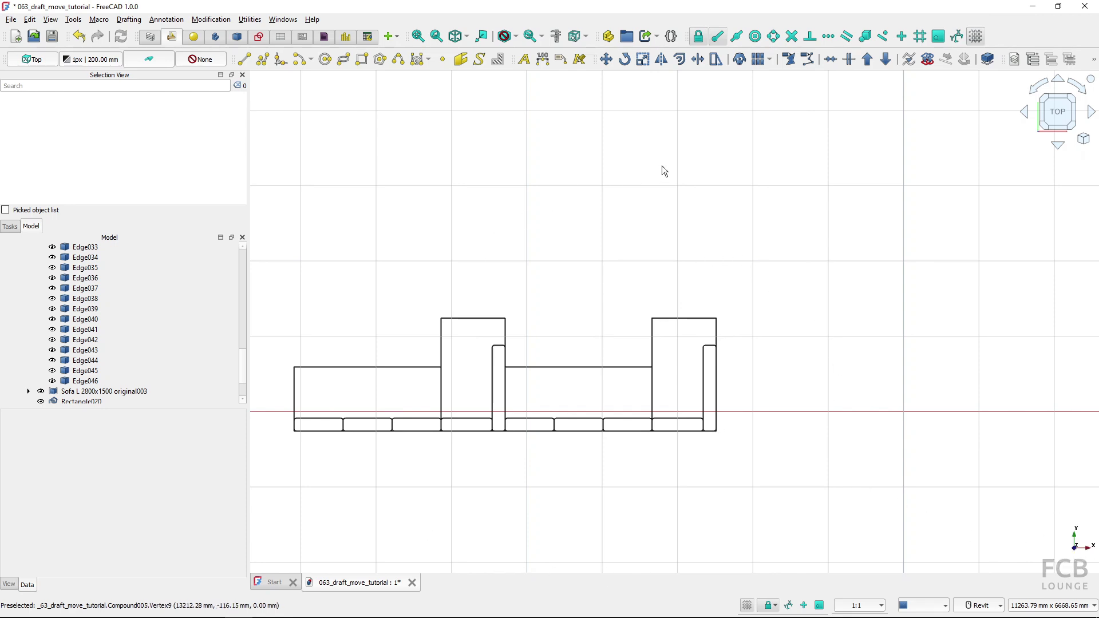
click(680, 318)
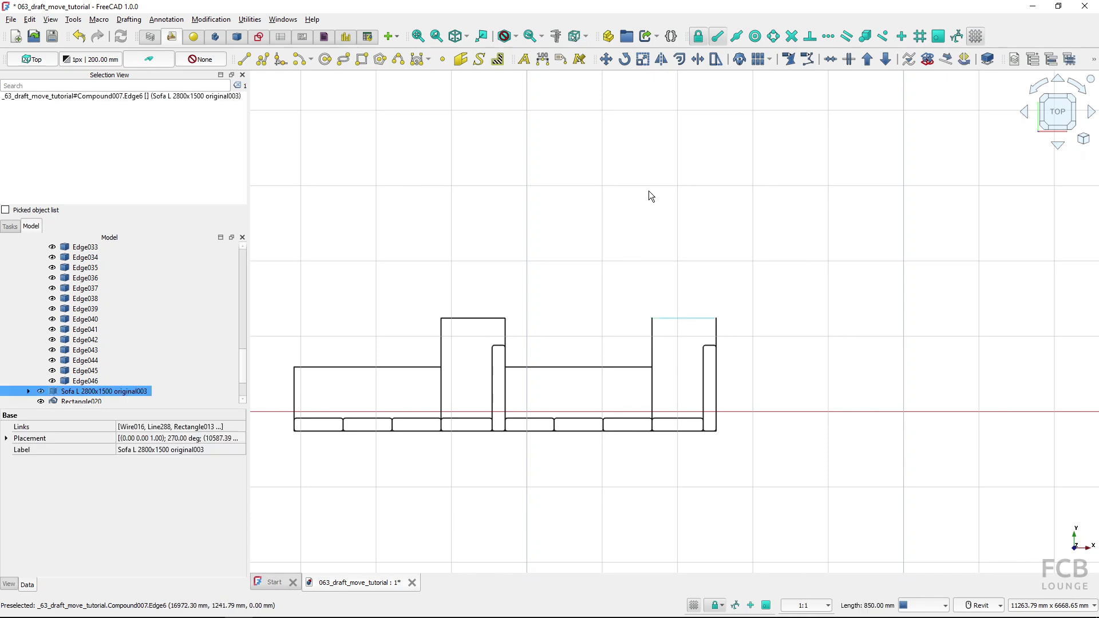
click(606, 59)
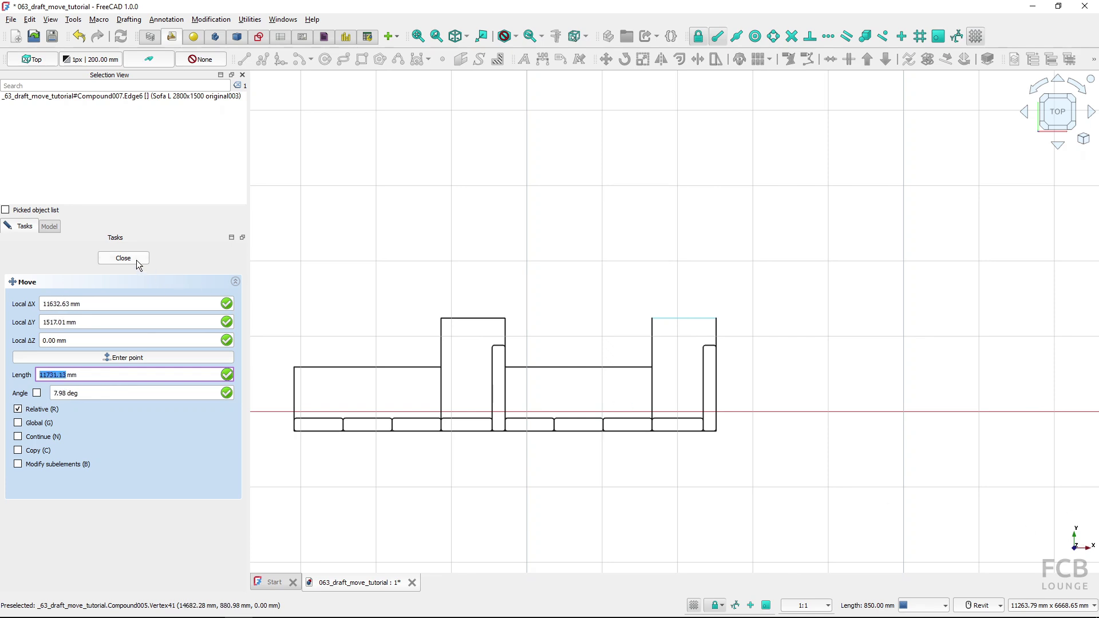
click(123, 258)
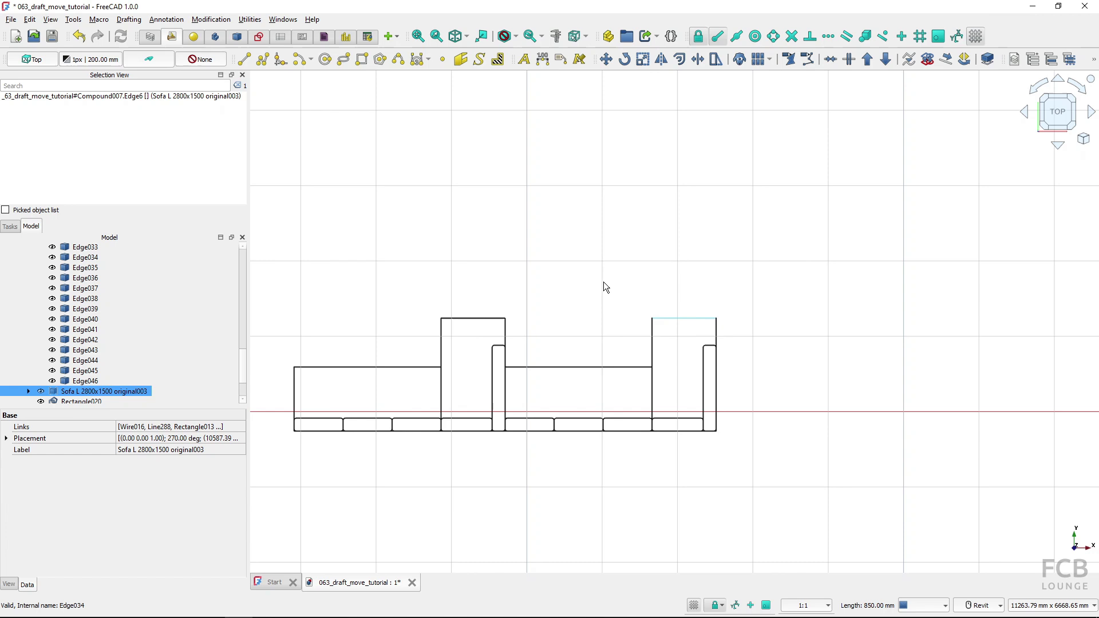
click(570, 292)
middle_drag(572, 288, 699, 280)
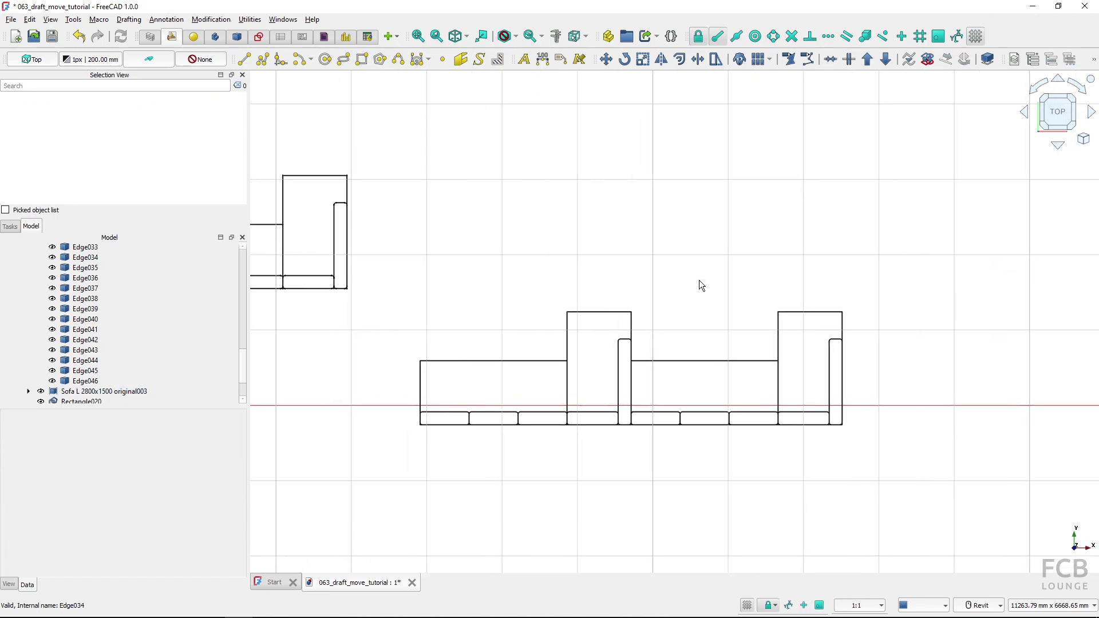